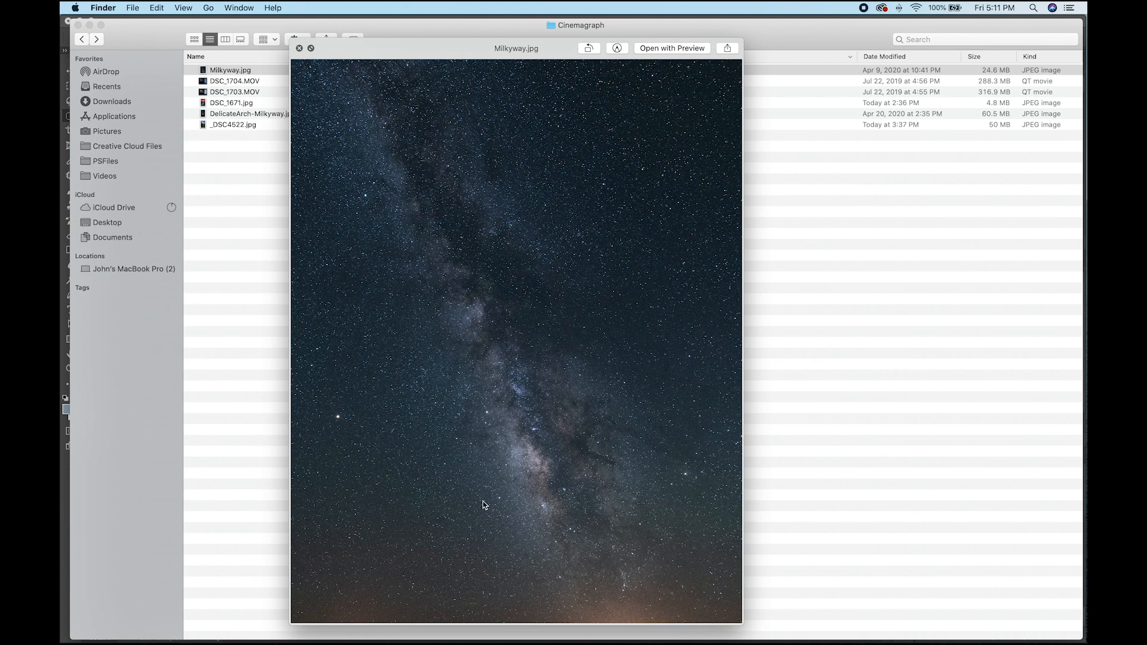
# - Close the Milkyway.jpg preview and open Milkyway.jpg together with _DSC4522.jpg in Photoshop
pyautogui.press('space')
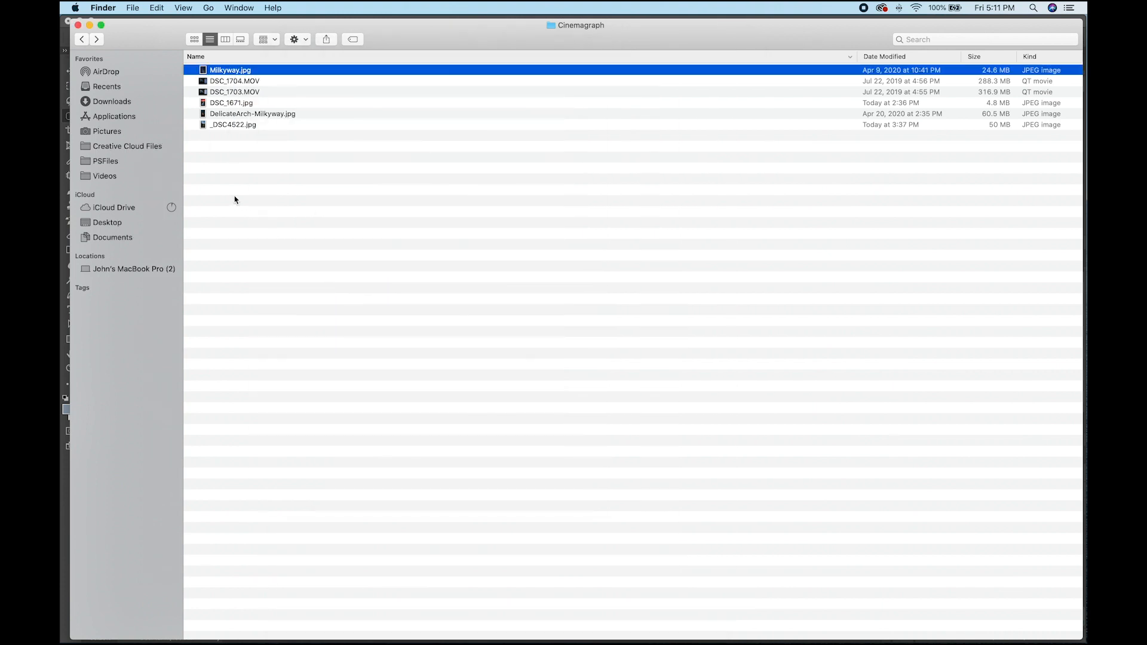
pyautogui.keyDown('super'); pyautogui.click(260, 126); pyautogui.keyUp('super')
pyautogui.moveTo(400, 126); pyautogui.dragTo(665, 627)
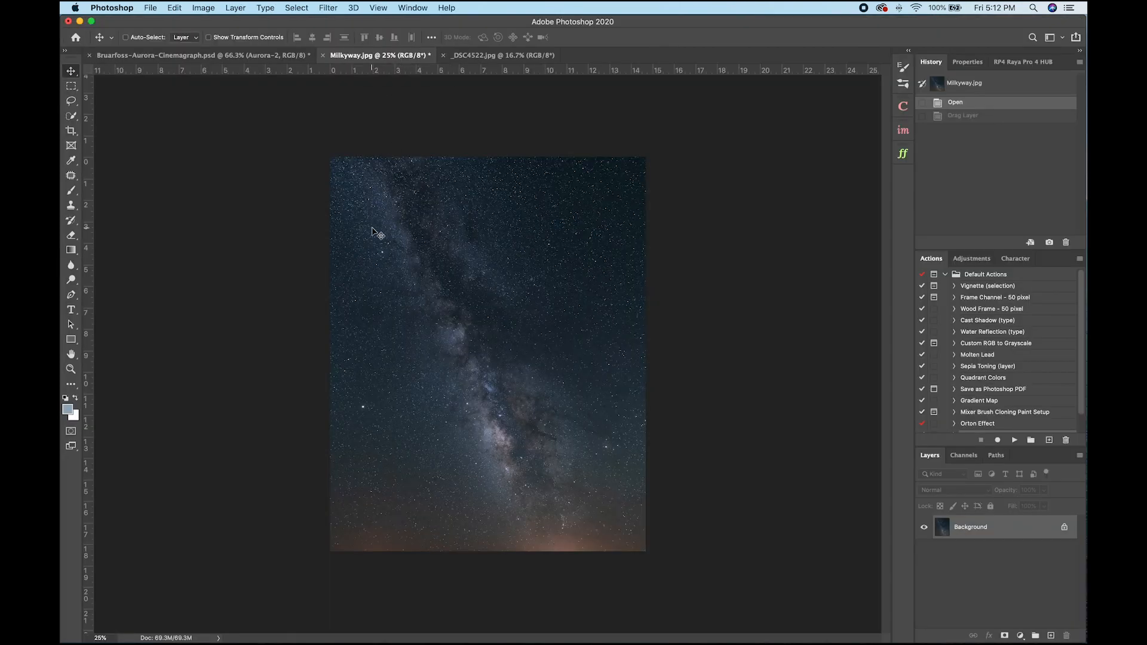
# - Copy the Milky Way image into the _DSC4522.jpg document as a new layer with the Move tool
pyautogui.click(74, 71)
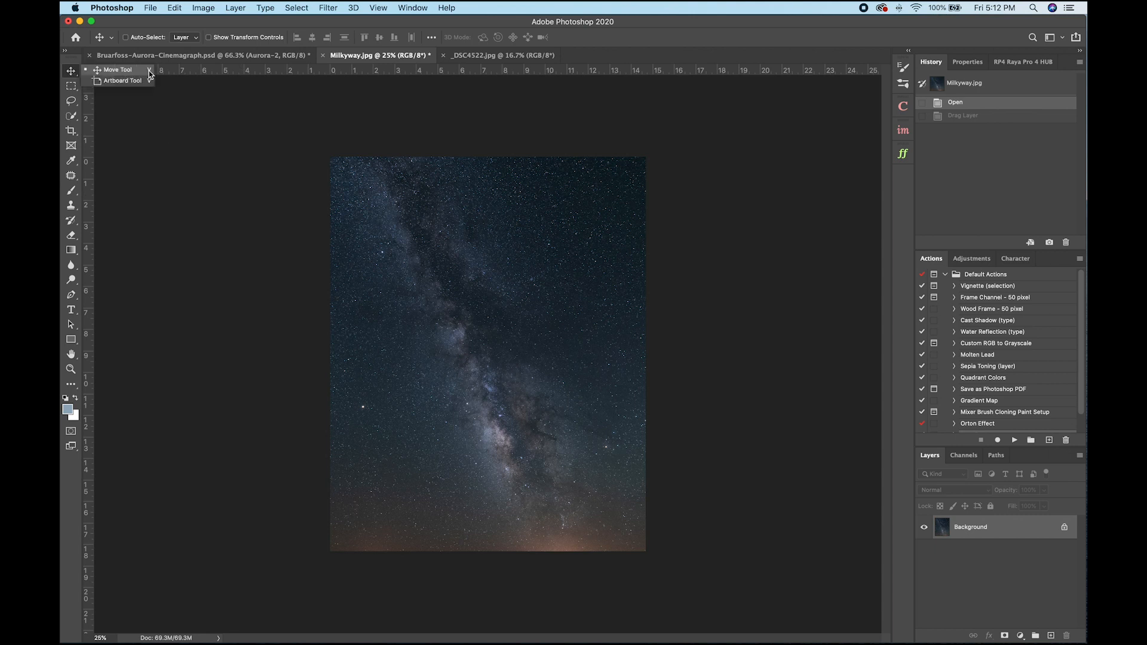
pyautogui.click(144, 72)
pyautogui.moveTo(348, 266); pyautogui.dragTo(469, 58)
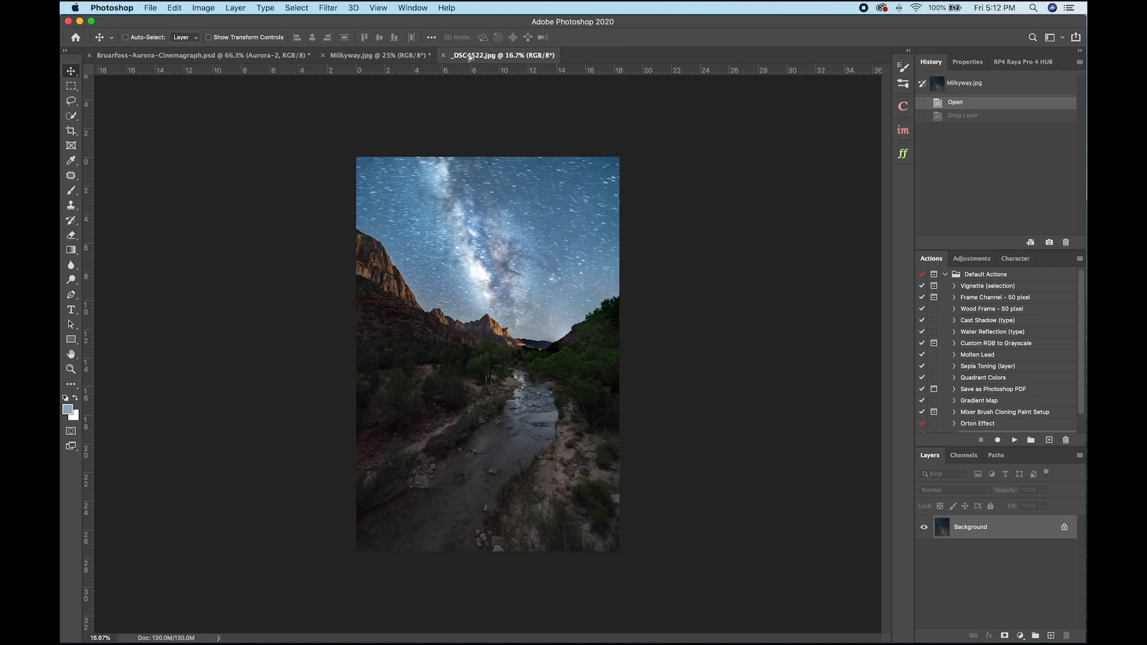
pyautogui.moveTo(515, 300); pyautogui.dragTo(513, 315)
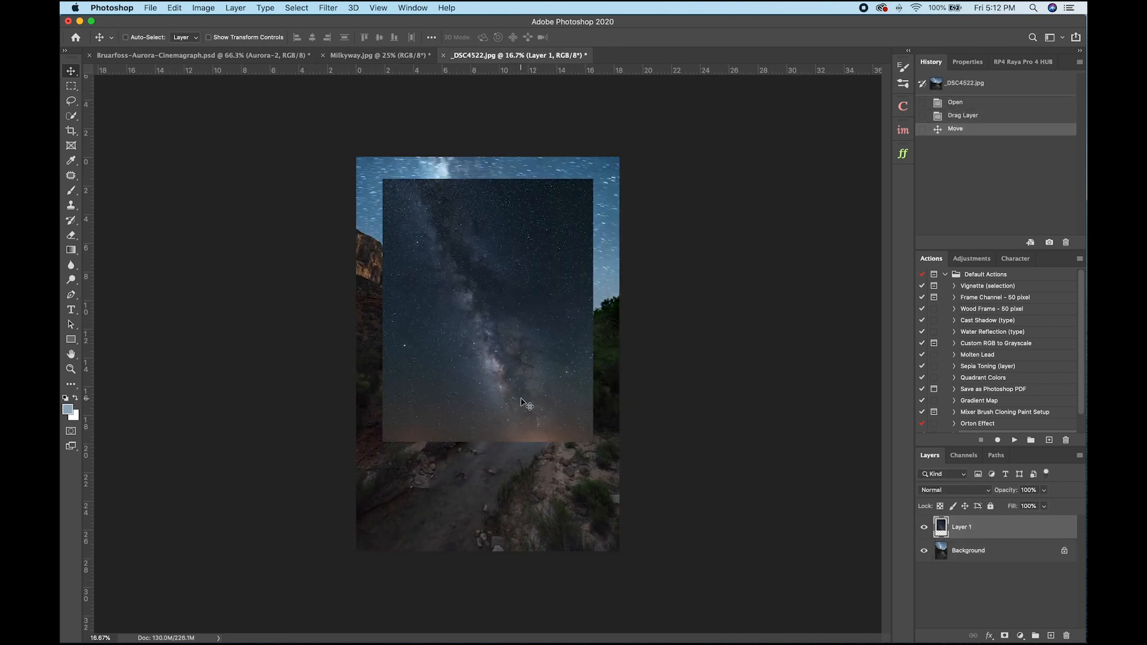
# - Scale the Milky Way layer to about 125% to match the canvas width and move it up to cover the sky area
pyautogui.hotkey('ctrl', 't')
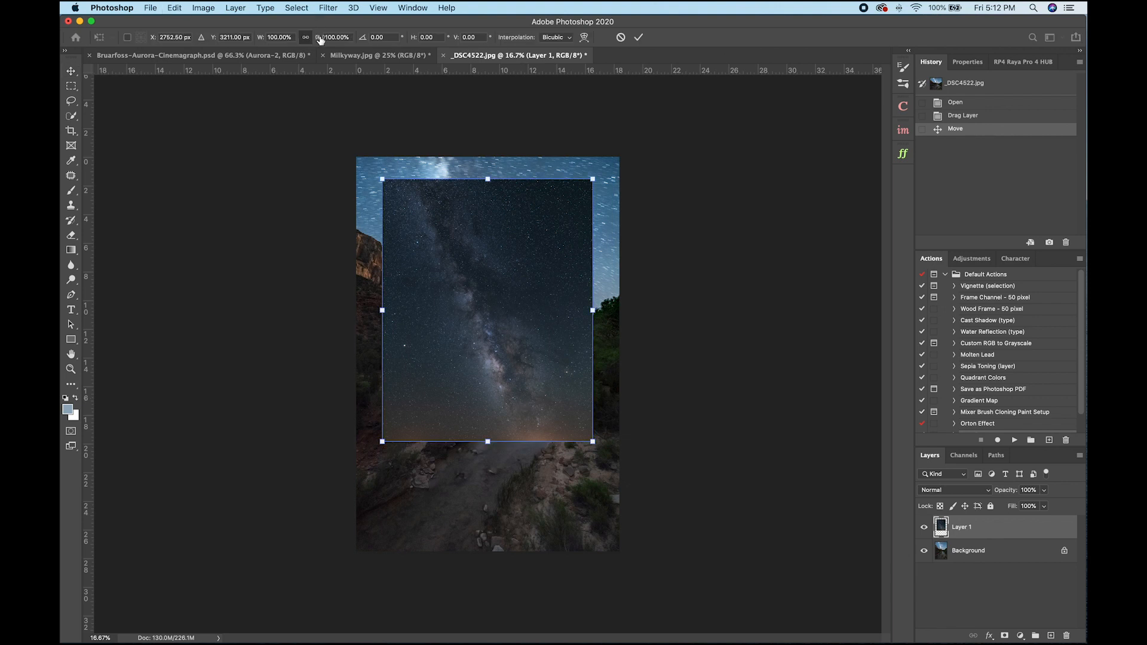
pyautogui.moveTo(384, 180); pyautogui.dragTo(354, 152)
pyautogui.moveTo(593, 442); pyautogui.dragTo(600, 363)
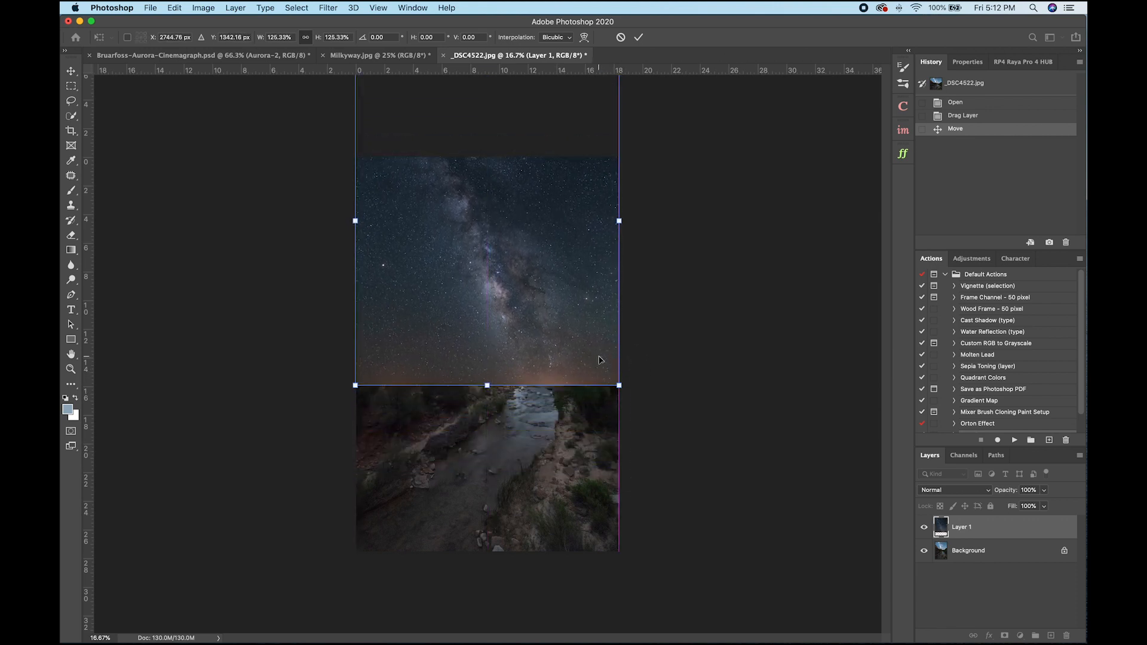
pyautogui.press('Return')
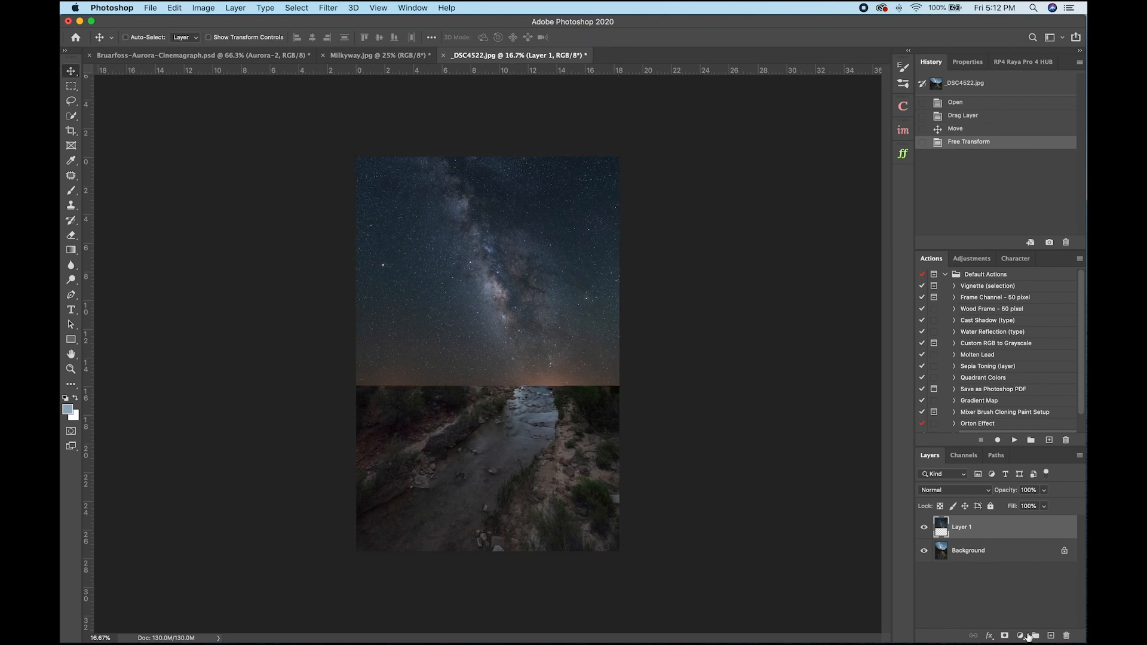
# - Duplicate the Background layer and place the copy above the Milky Way layer
pyautogui.click(938, 550)
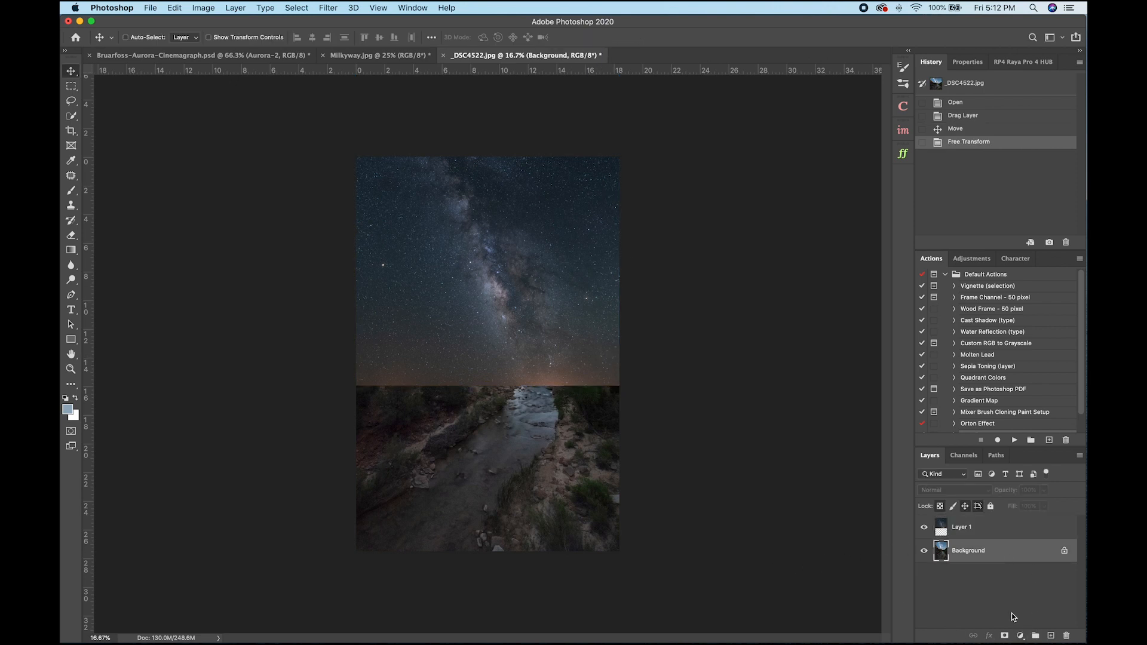
pyautogui.press('super+j')
pyautogui.moveTo(992, 559); pyautogui.dragTo(988, 523)
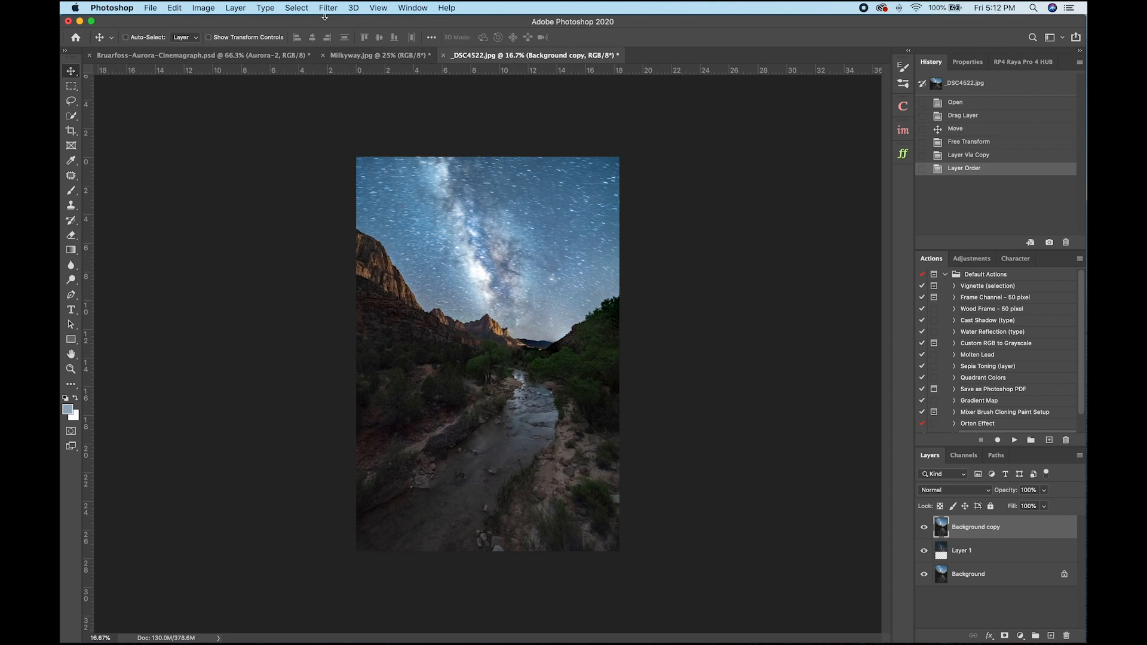
# - Select the sky of the background copy in Select and Mask using the Overlay view and a size 150 Quick Selection brush
pyautogui.click(303, 10)
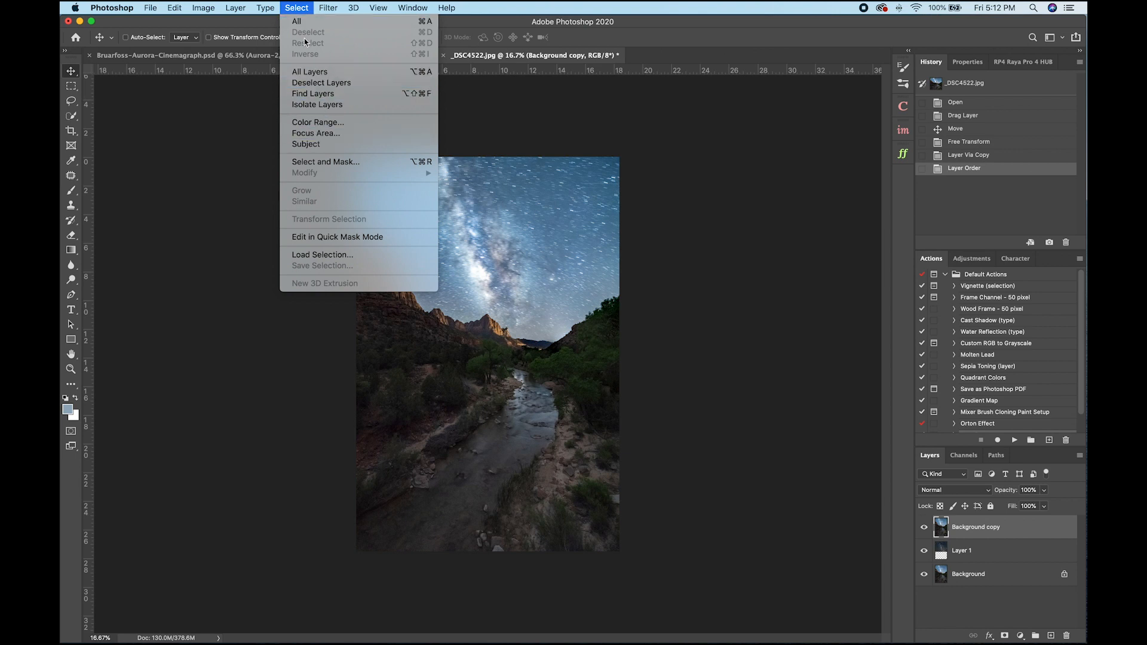
pyautogui.click(332, 162)
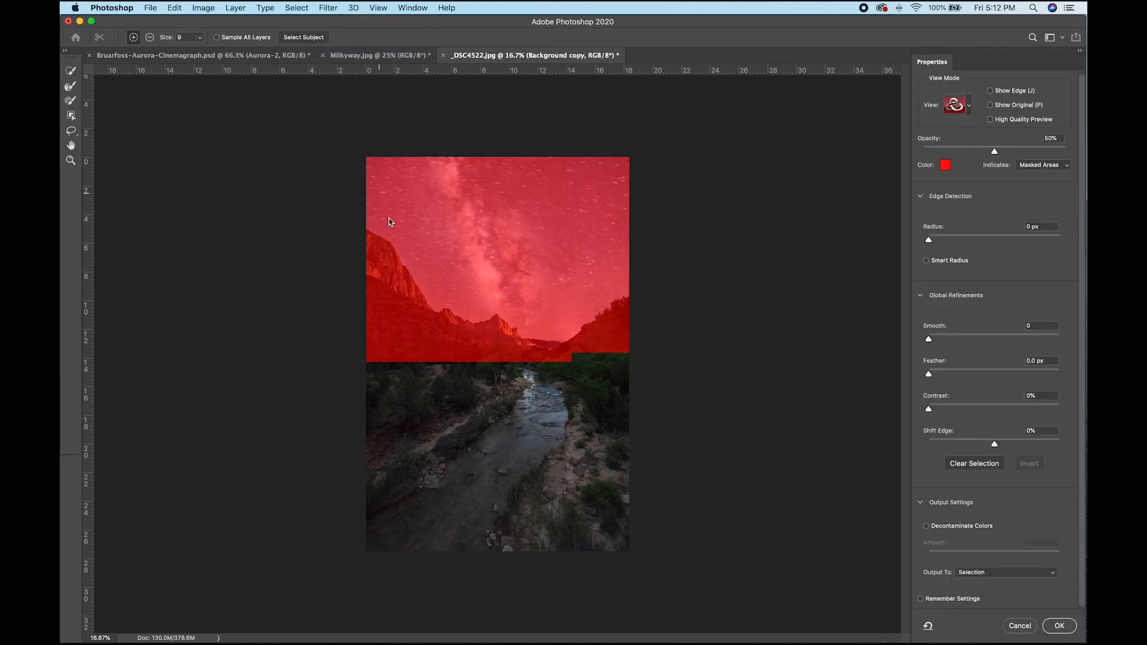
pyautogui.click(969, 106)
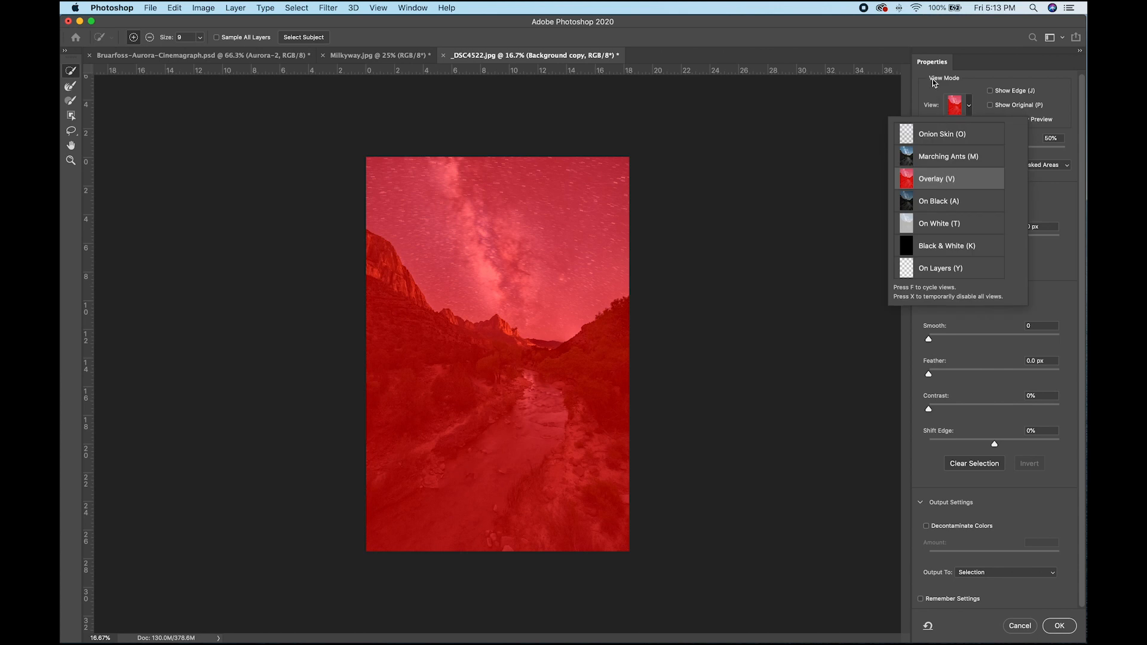
pyautogui.click(997, 70)
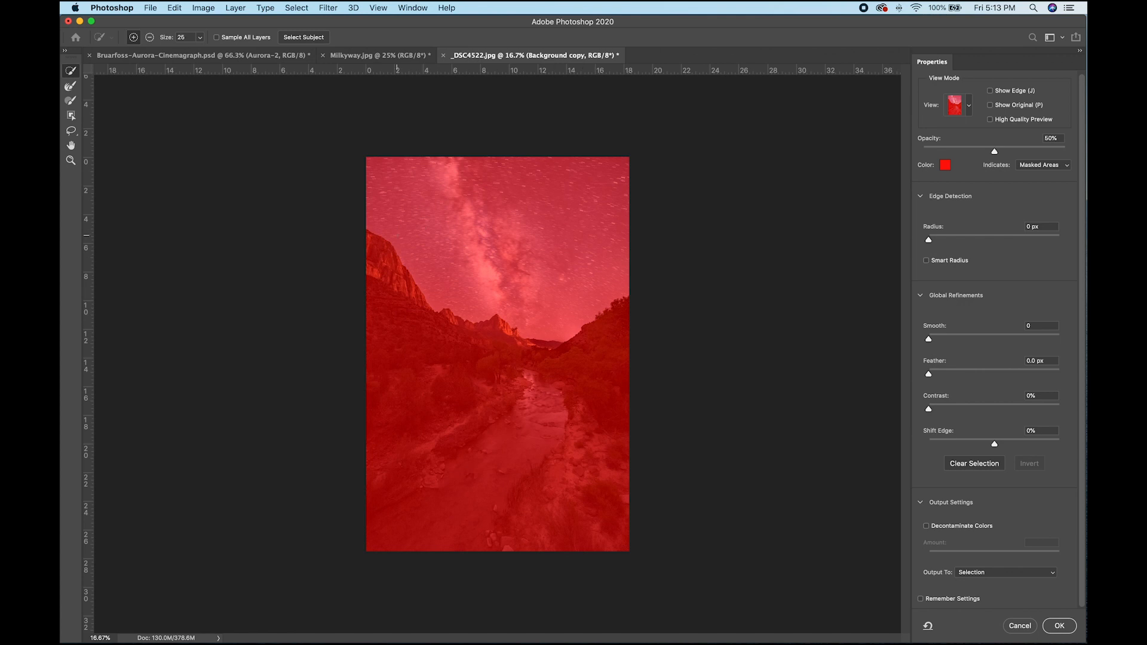
pyautogui.press(']')
pyautogui.press(']')
pyautogui.press(']')
pyautogui.moveTo(371, 224)
pyautogui.mouseDown()
pyautogui.moveTo(413, 242)
pyautogui.moveTo(453, 295)
pyautogui.moveTo(472, 285)
pyautogui.moveTo(567, 319)
pyautogui.moveTo(632, 276)
pyautogui.mouseUp()
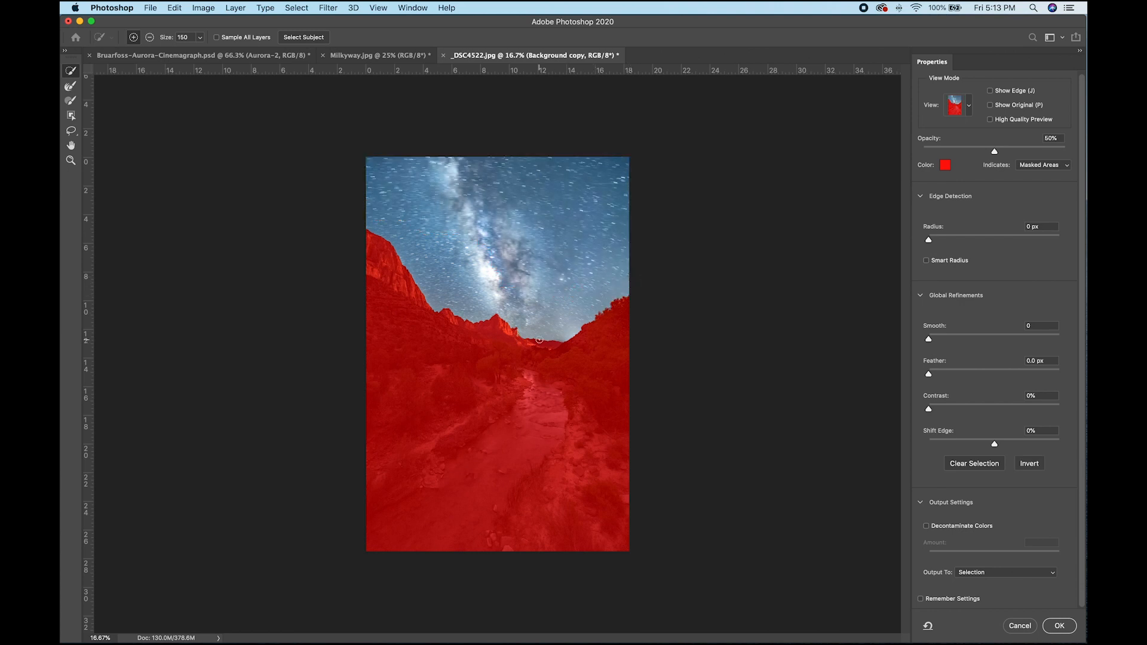
# - Refine the sky selection along the mountain peaks and hillside trees with a smaller selection brush of size 80 to 60
pyautogui.scroll(5, 539, 340)
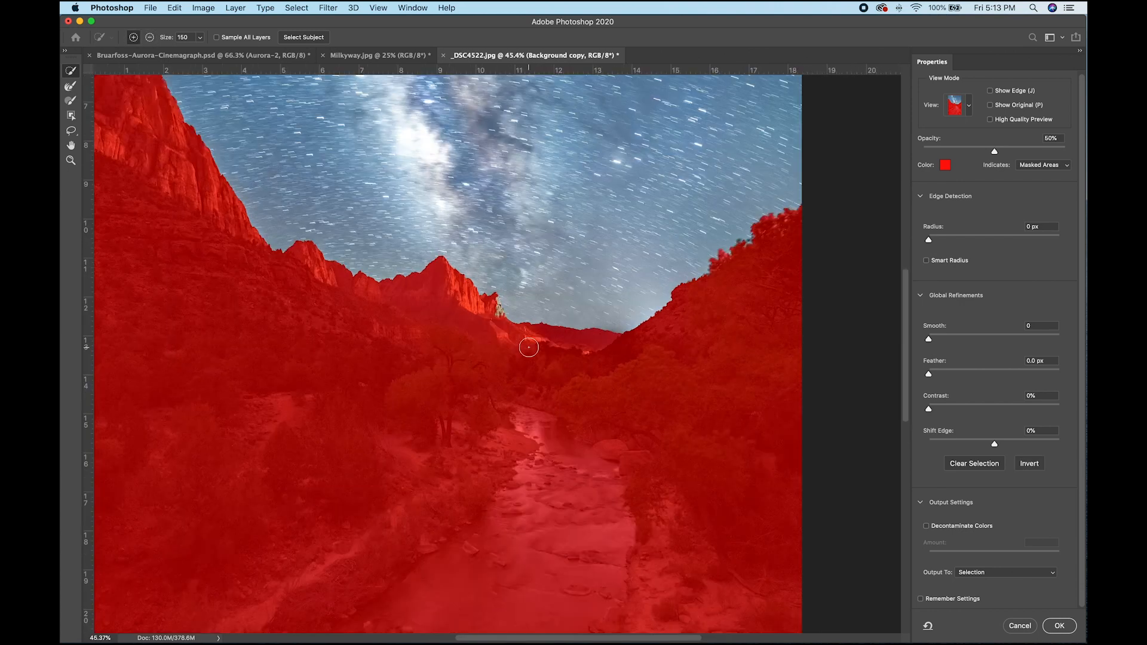
pyautogui.press('[')
pyautogui.press('[')
pyautogui.press('[')
pyautogui.press('alt')
pyautogui.scroll(3, 500, 315)
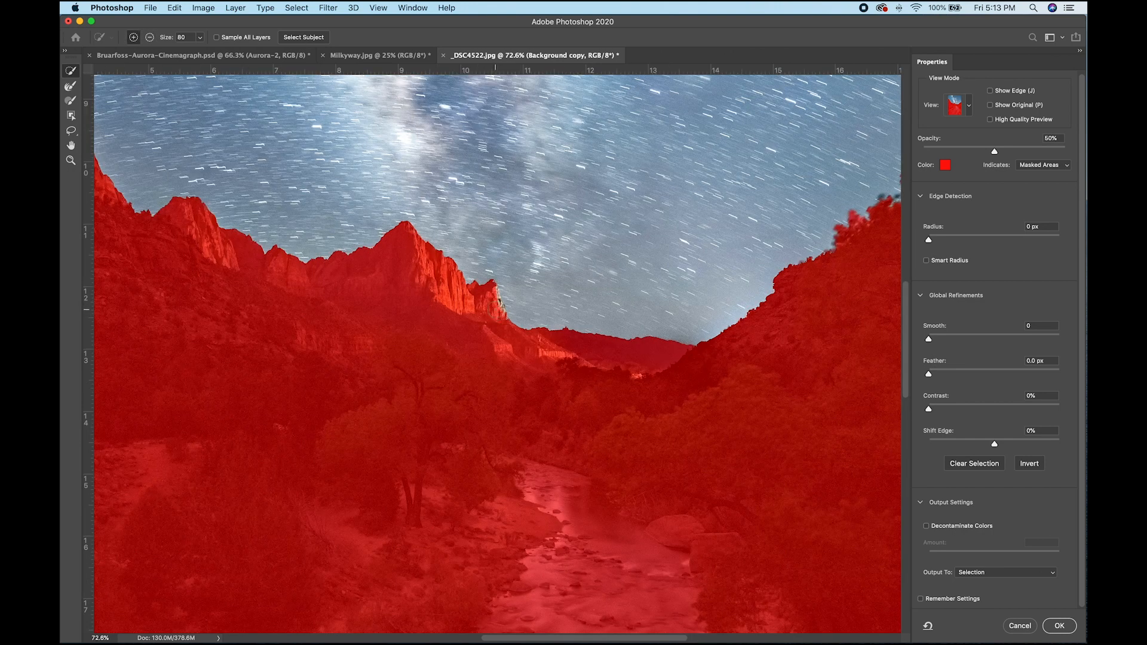
pyautogui.press('alt')
pyautogui.moveTo(492, 292); pyautogui.dragTo(501, 321)
pyautogui.press('alt')
pyautogui.moveTo(673, 344)
pyautogui.mouseDown()
pyautogui.moveTo(423, 338)
pyautogui.moveTo(411, 347)
pyautogui.moveTo(414, 376)
pyautogui.mouseUp()
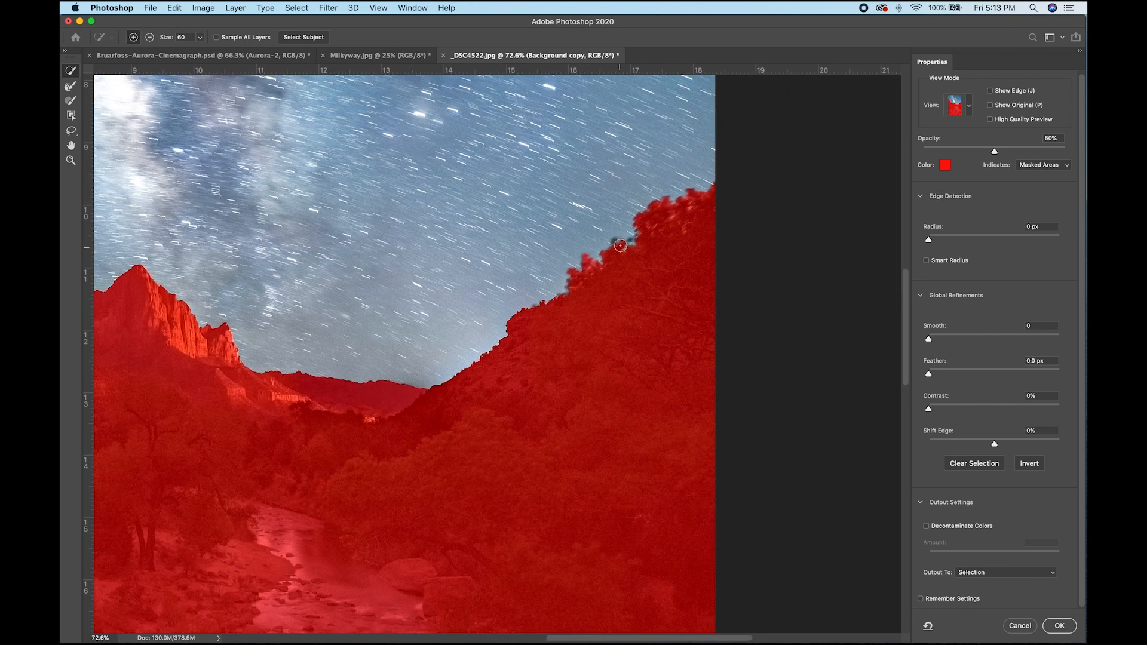
pyautogui.moveTo(502, 277); pyautogui.dragTo(533, 315)
pyautogui.moveTo(352, 314); pyautogui.dragTo(707, 334)
pyautogui.moveTo(455, 324); pyautogui.dragTo(620, 446)
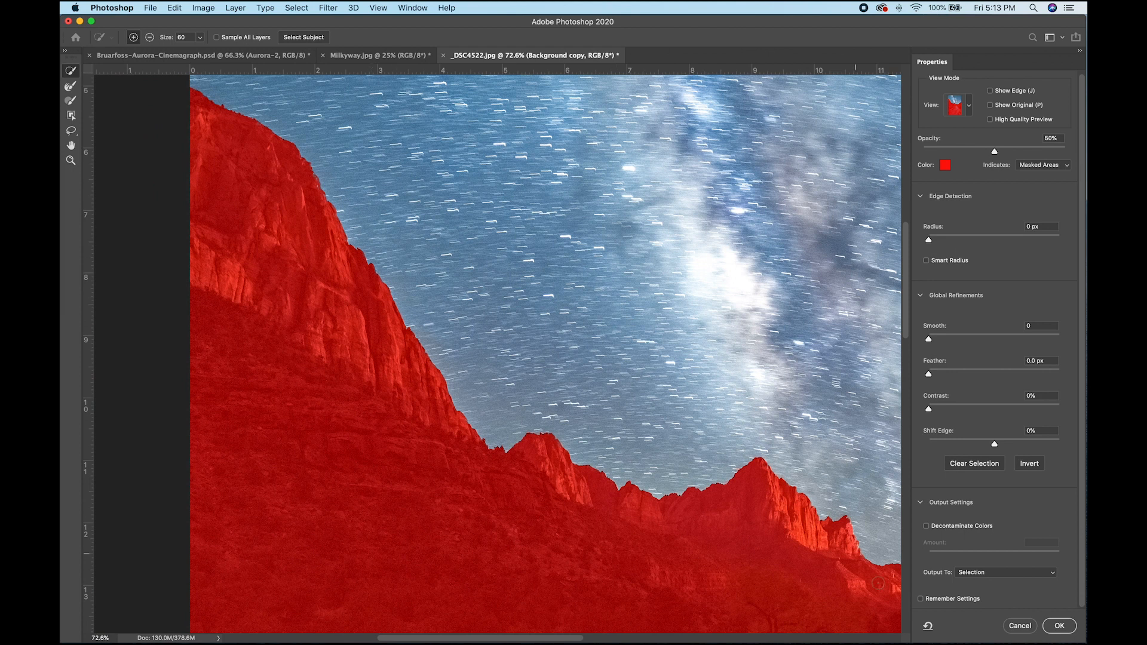
pyautogui.moveTo(720, 495); pyautogui.dragTo(529, 449)
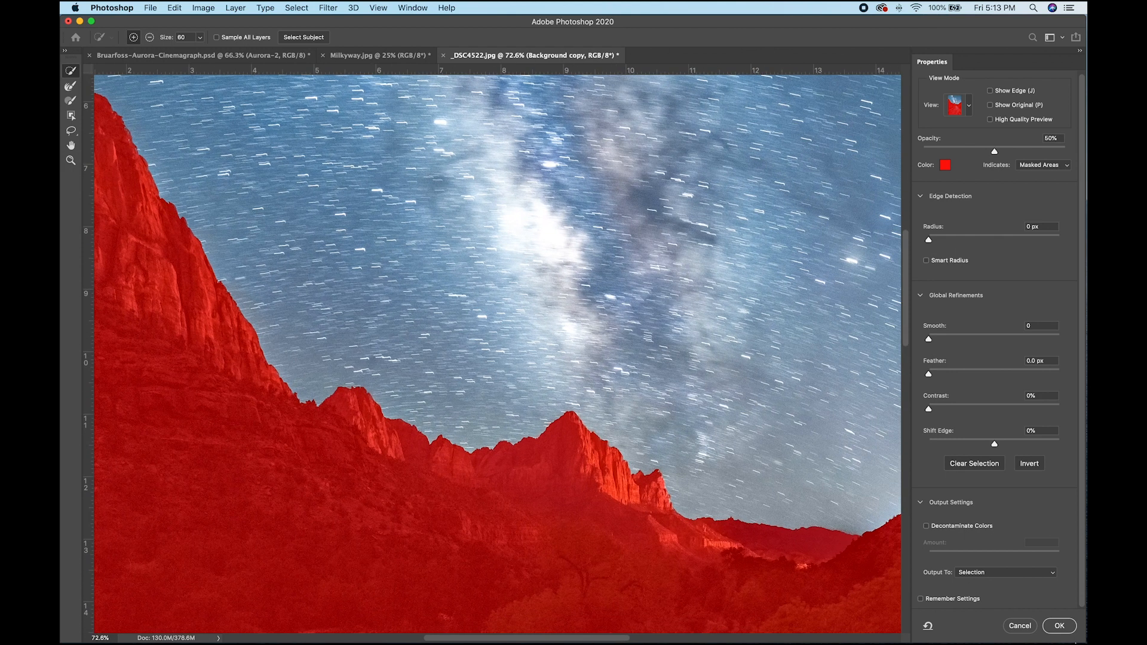
# - Output the sky as a selection and add an inverted layer mask that hides the sky of the background copy
pyautogui.click(1060, 626)
pyautogui.scroll(-5, 478, 278)
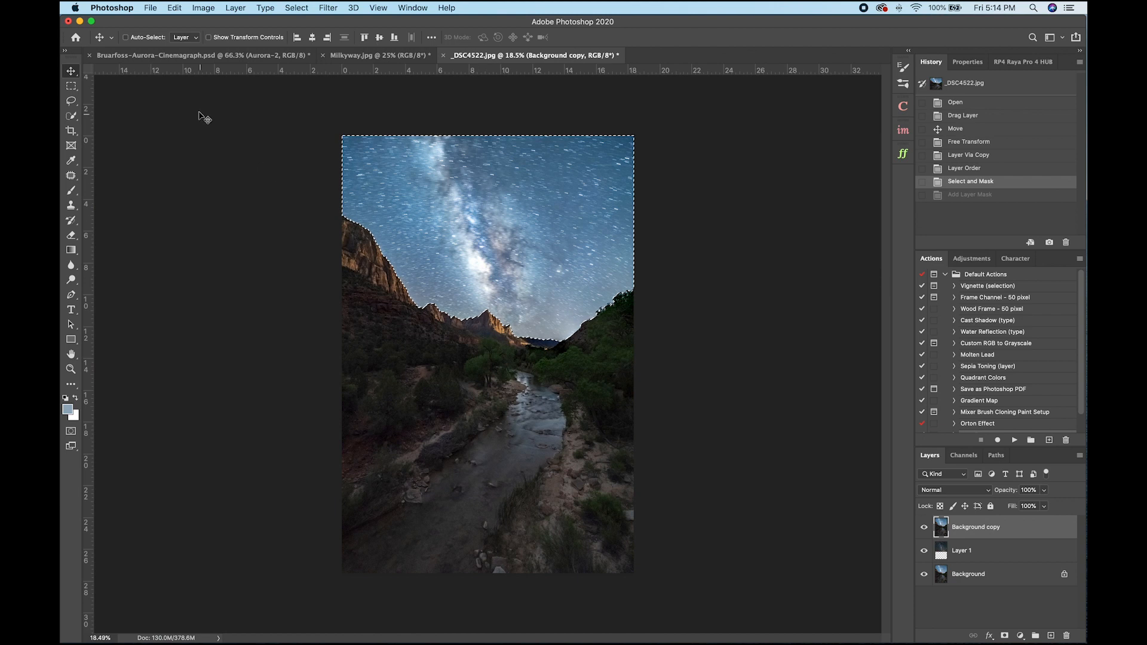
pyautogui.click(1005, 637)
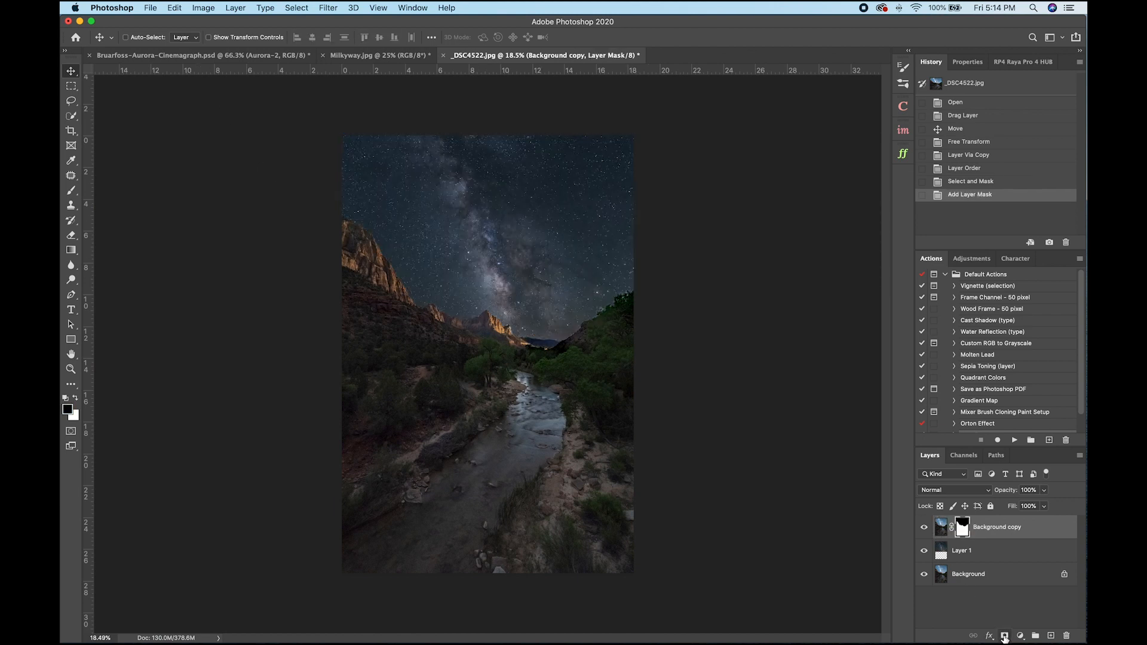
# - Paint black on the layer mask with a size 45 to 25 brush to hide leftover sky along the hillside treeline
pyautogui.scroll(3, 451, 319)
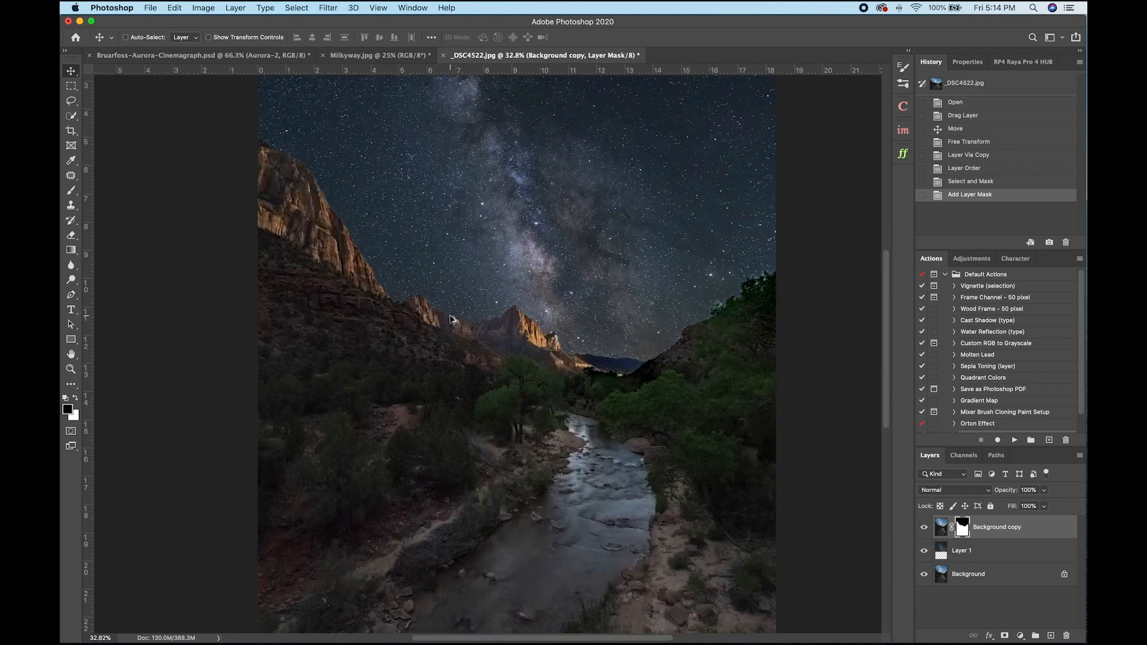
pyautogui.scroll(3, 407, 298)
pyautogui.moveTo(755, 310); pyautogui.dragTo(429, 336)
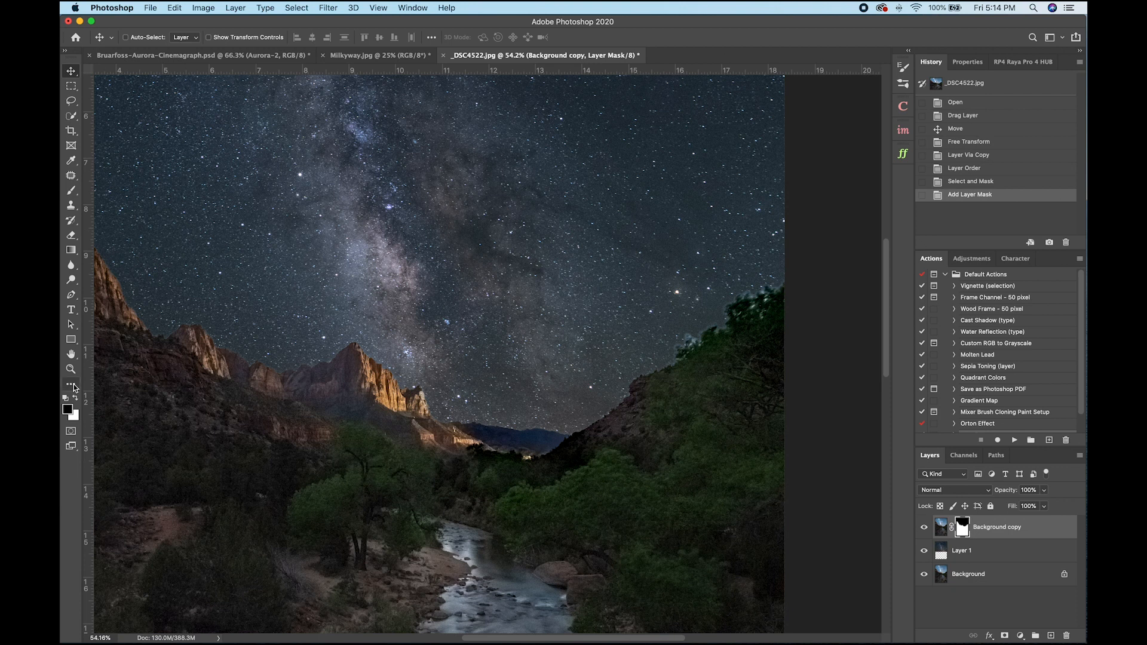
pyautogui.click(71, 191)
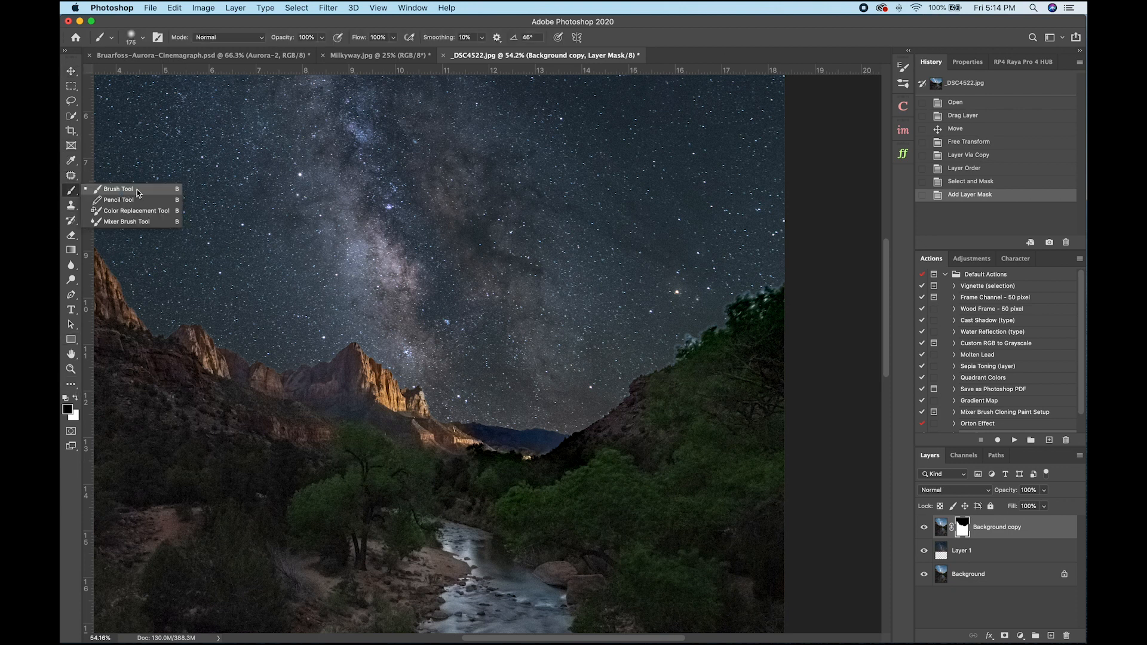
pyautogui.click(177, 192)
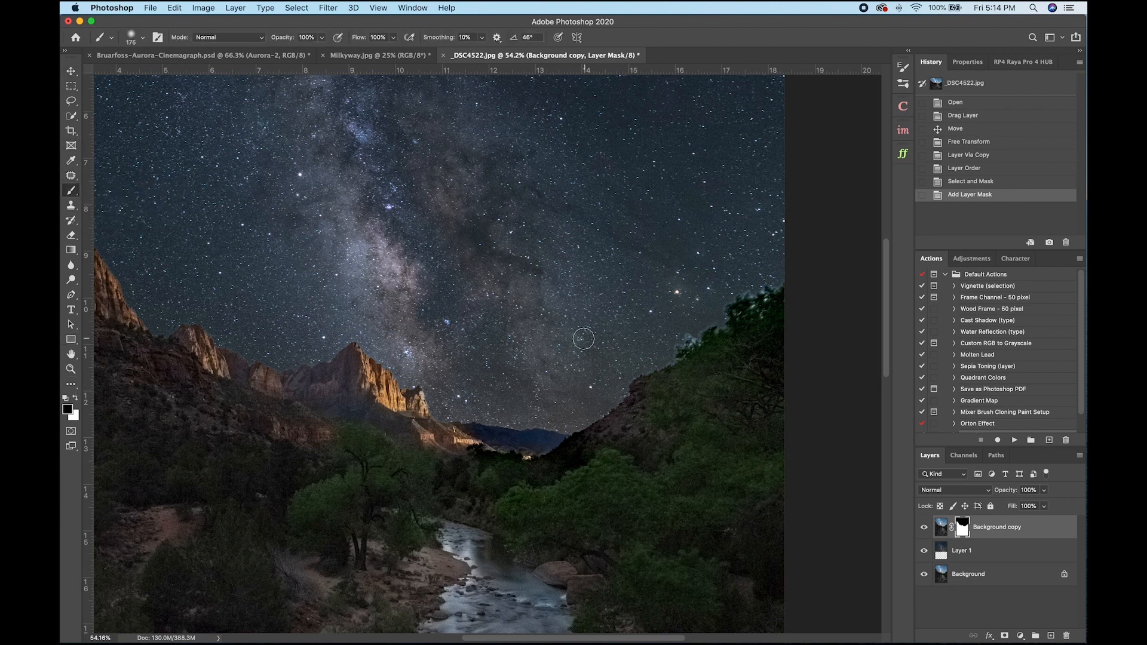
pyautogui.press('[')
pyautogui.press('[')
pyautogui.press('[')
pyautogui.press('[')
pyautogui.press('[')
pyautogui.press('[')
pyautogui.press('[')
pyautogui.moveTo(579, 341); pyautogui.dragTo(456, 361)
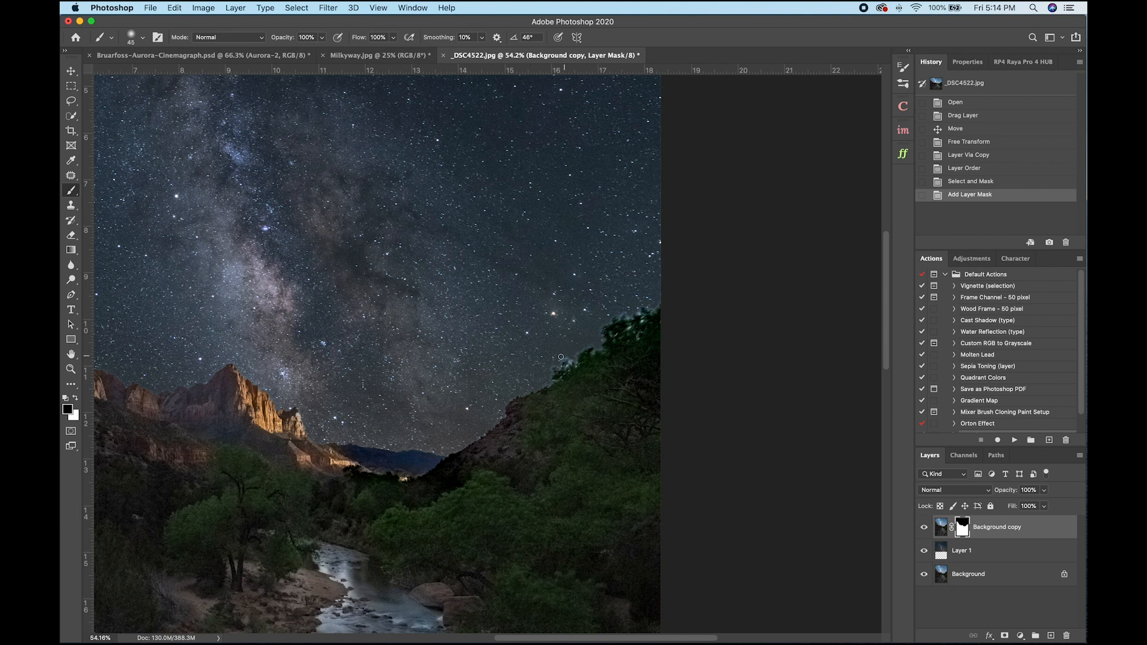
pyautogui.click(563, 356)
pyautogui.click(566, 357)
pyautogui.click(567, 357)
pyautogui.click(568, 358)
pyautogui.click(568, 357)
pyautogui.click(565, 360)
pyautogui.click(562, 362)
pyautogui.click(558, 365)
pyautogui.click(556, 366)
pyautogui.click(554, 368)
pyautogui.click(550, 371)
pyautogui.click(551, 371)
pyautogui.click(545, 382)
pyautogui.click(542, 382)
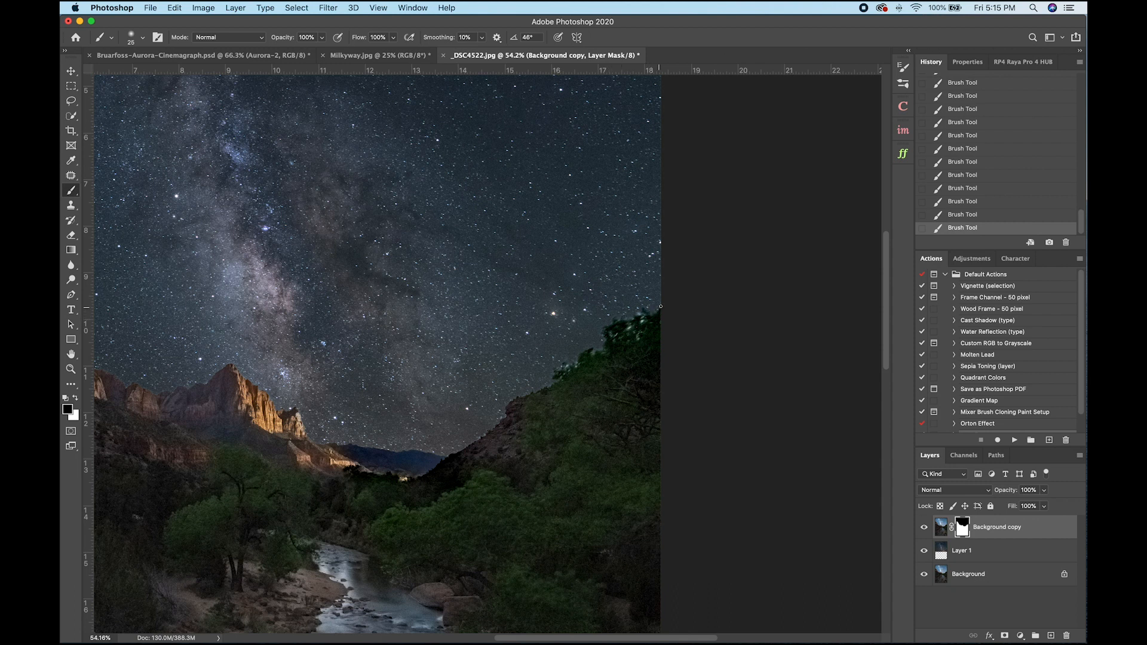
# - Examine the blended edge along the mountains and cliffs, and view the whole composite
pyautogui.moveTo(456, 520); pyautogui.dragTo(629, 511)
pyautogui.moveTo(515, 480); pyautogui.dragTo(724, 512)
pyautogui.moveTo(633, 402); pyautogui.dragTo(468, 379)
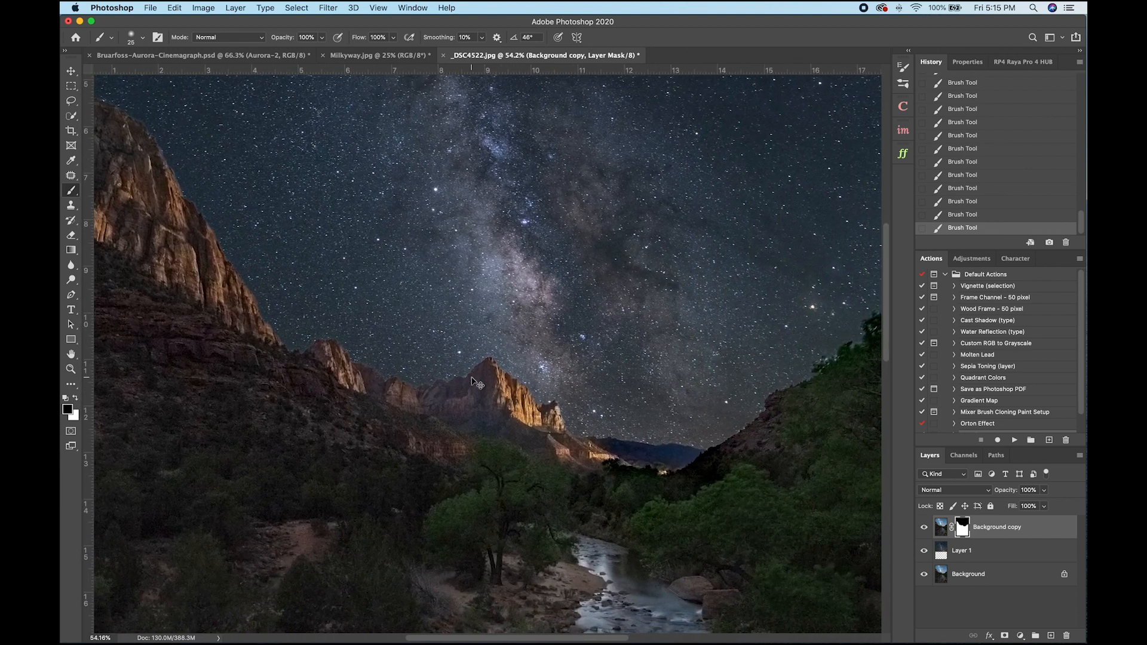
pyautogui.press('super+0')
pyautogui.press('super+minus')
pyautogui.press('super+plus')
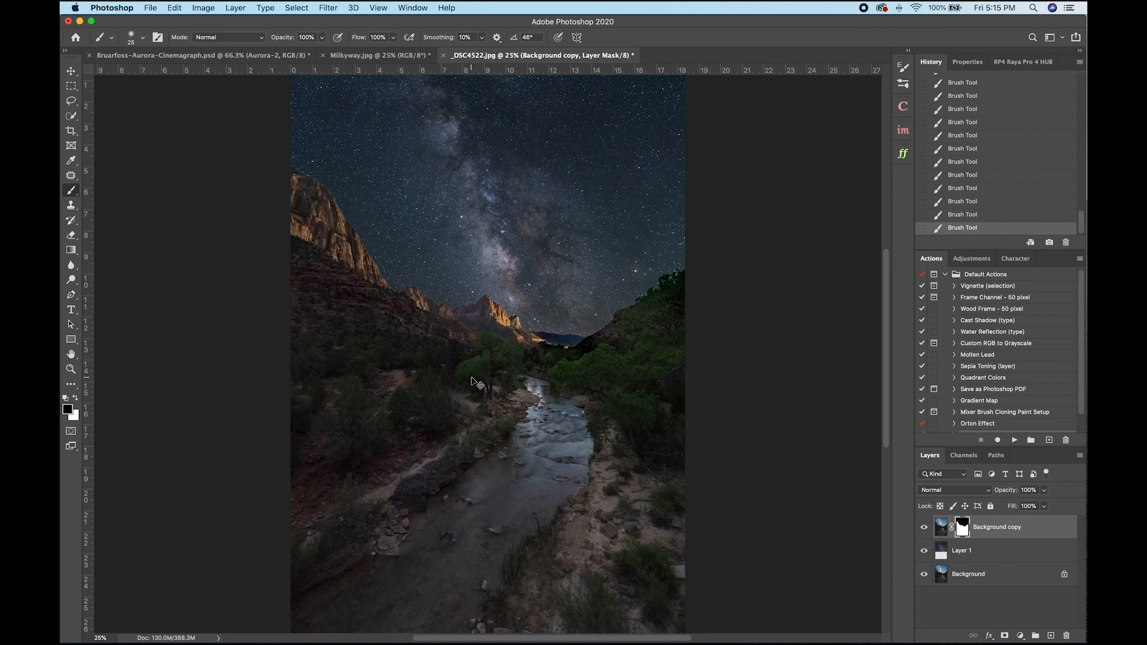
pyautogui.press('super+minus')
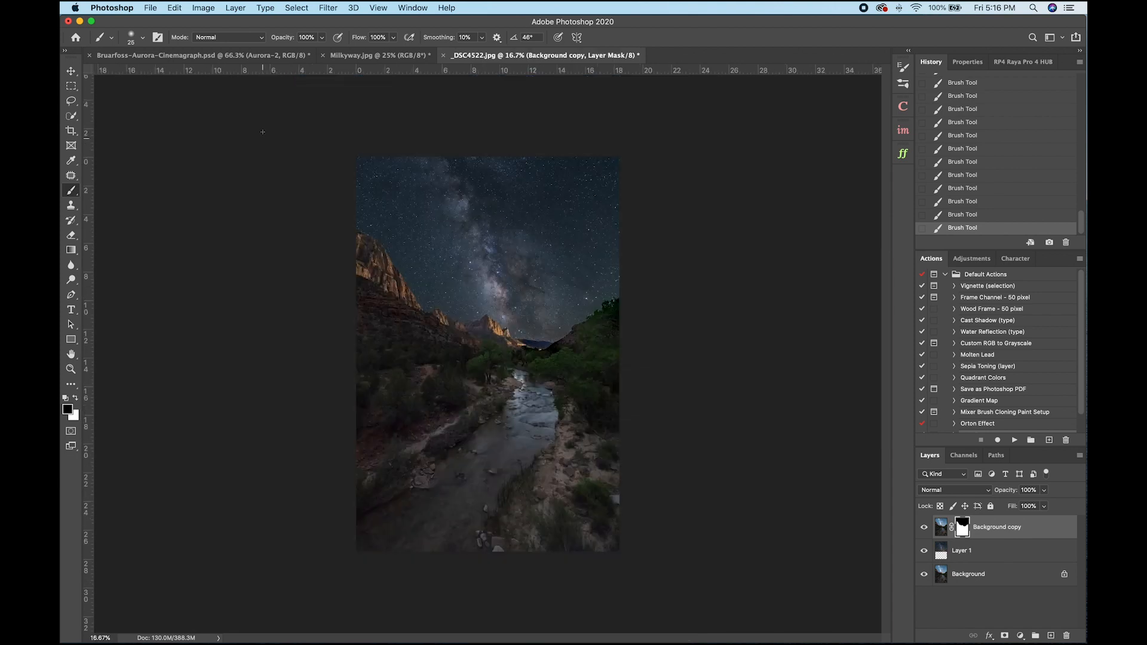
# - Create a new portrait document of 1840 x 2300 px from the HDTV 1080p film and video preset
pyautogui.click(150, 10)
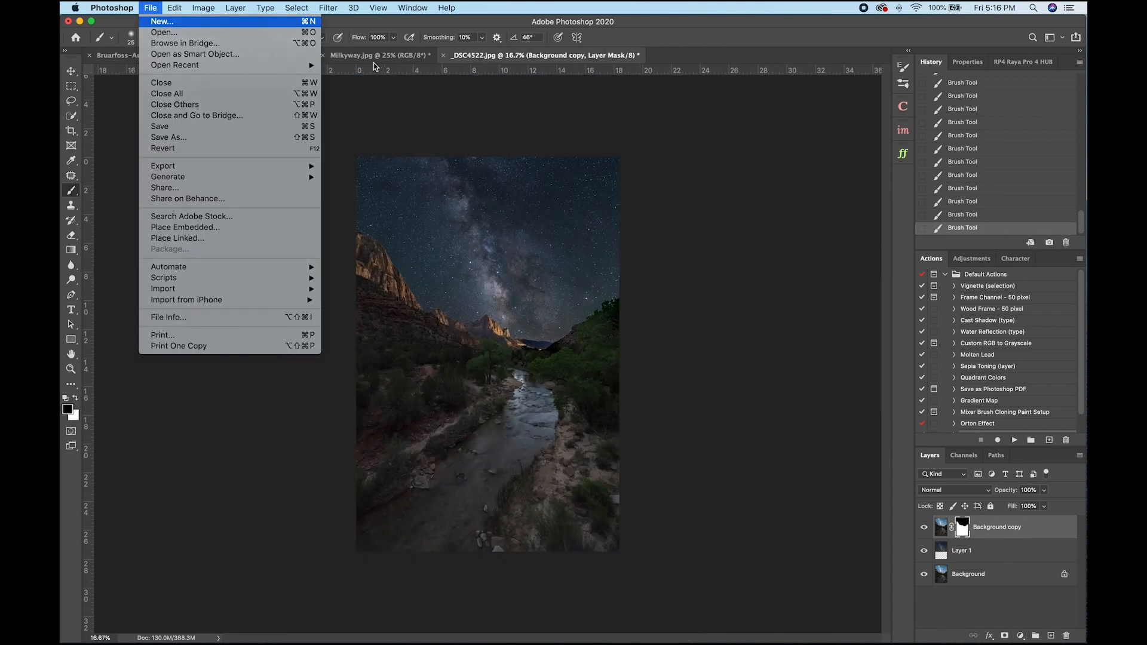
pyautogui.click(212, 22)
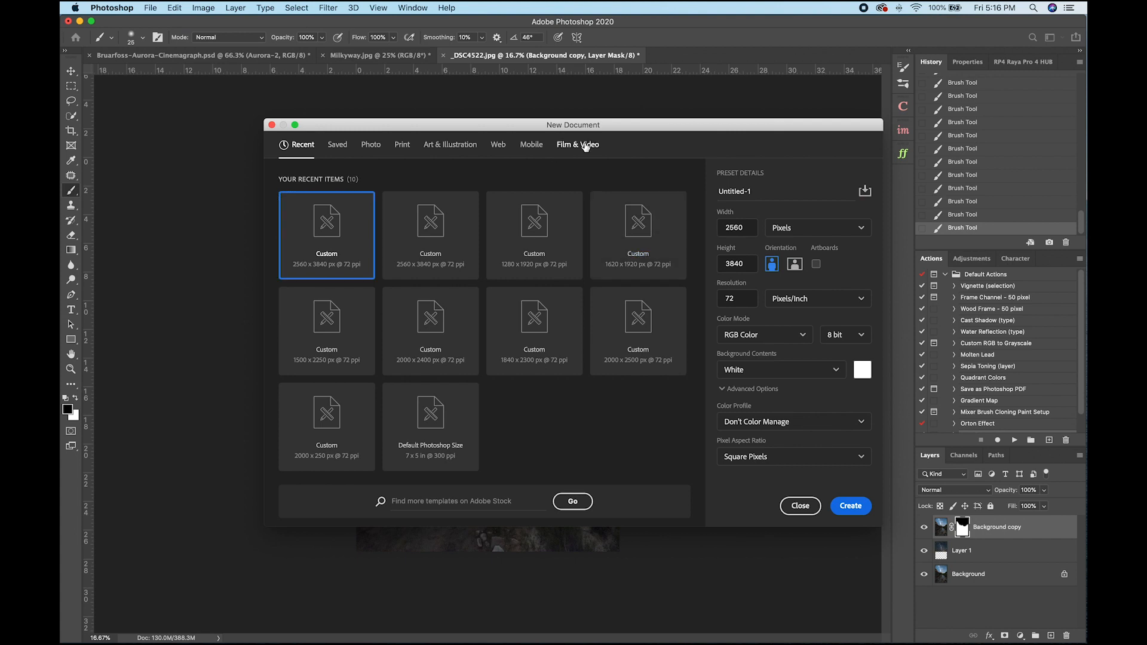
pyautogui.click(586, 147)
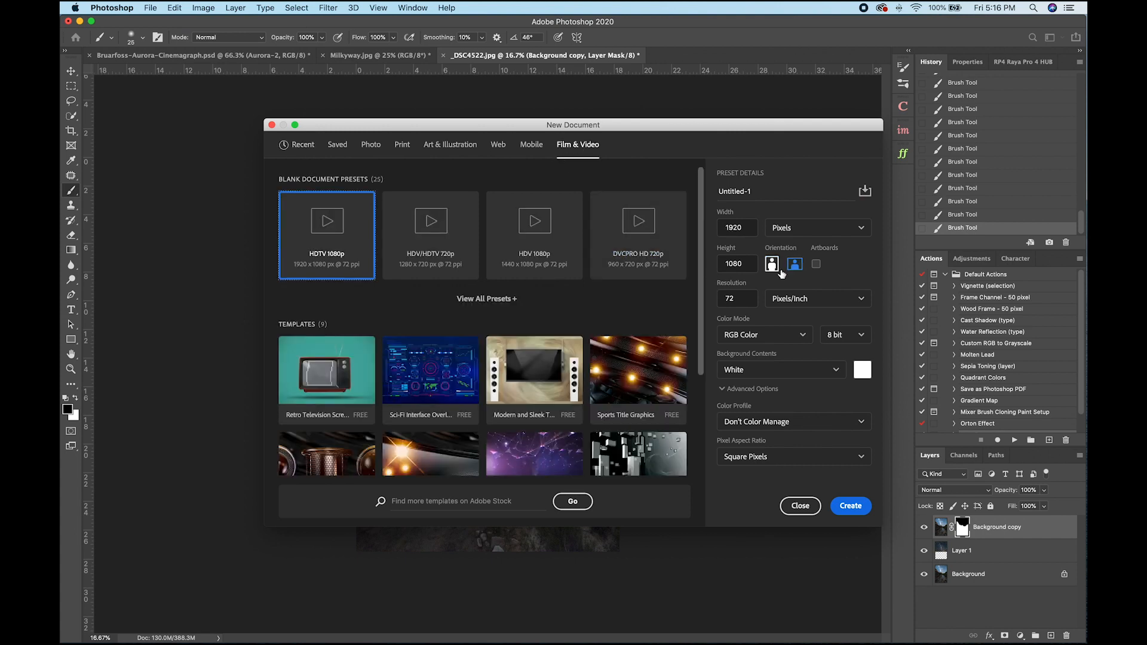
pyautogui.click(773, 264)
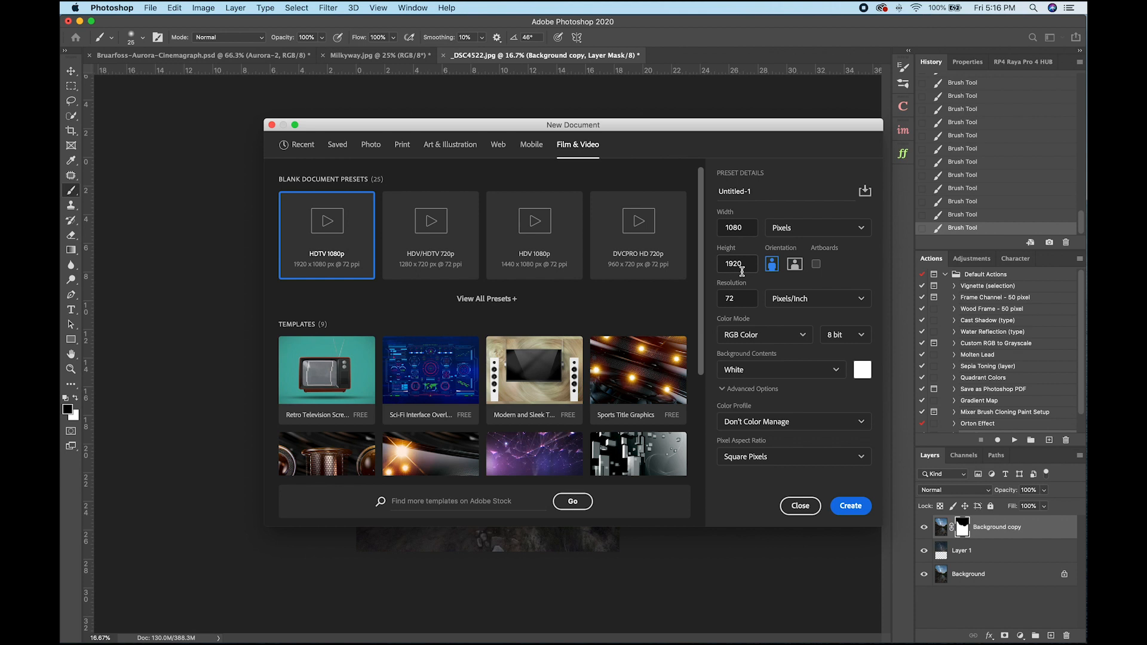
pyautogui.doubleClick(746, 266)
pyautogui.write('2')
pyautogui.doubleClick(753, 226)
pyautogui.write('1')
pyautogui.click(850, 506)
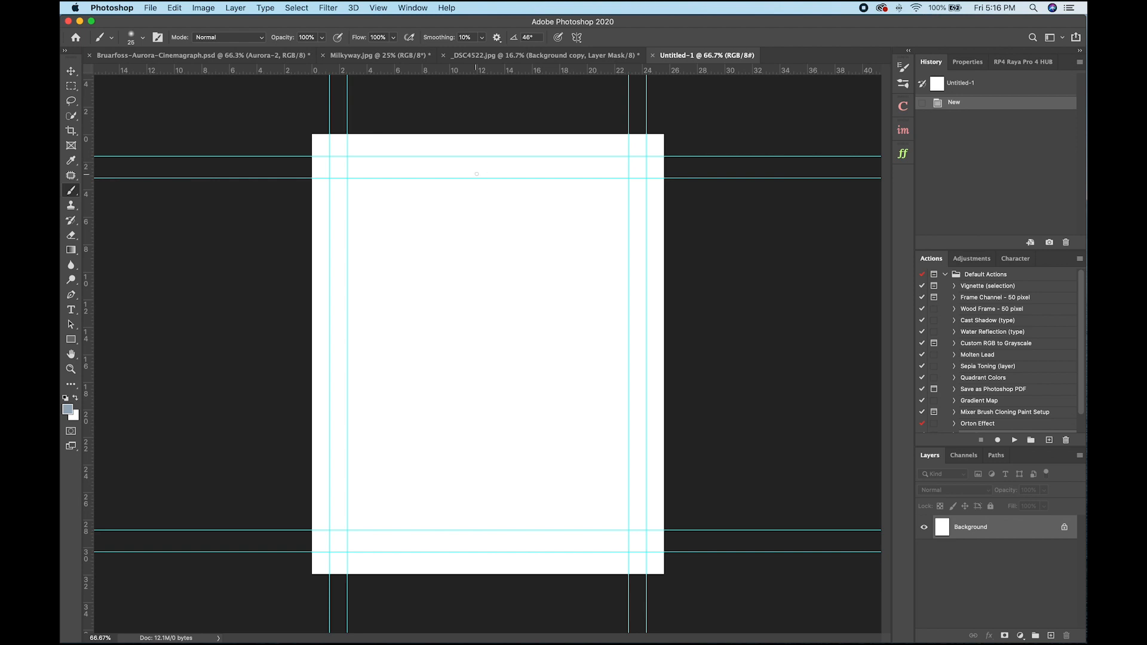
# - Hide the guides in the blank document and display the Timeline
pyautogui.press('super+semicolon')
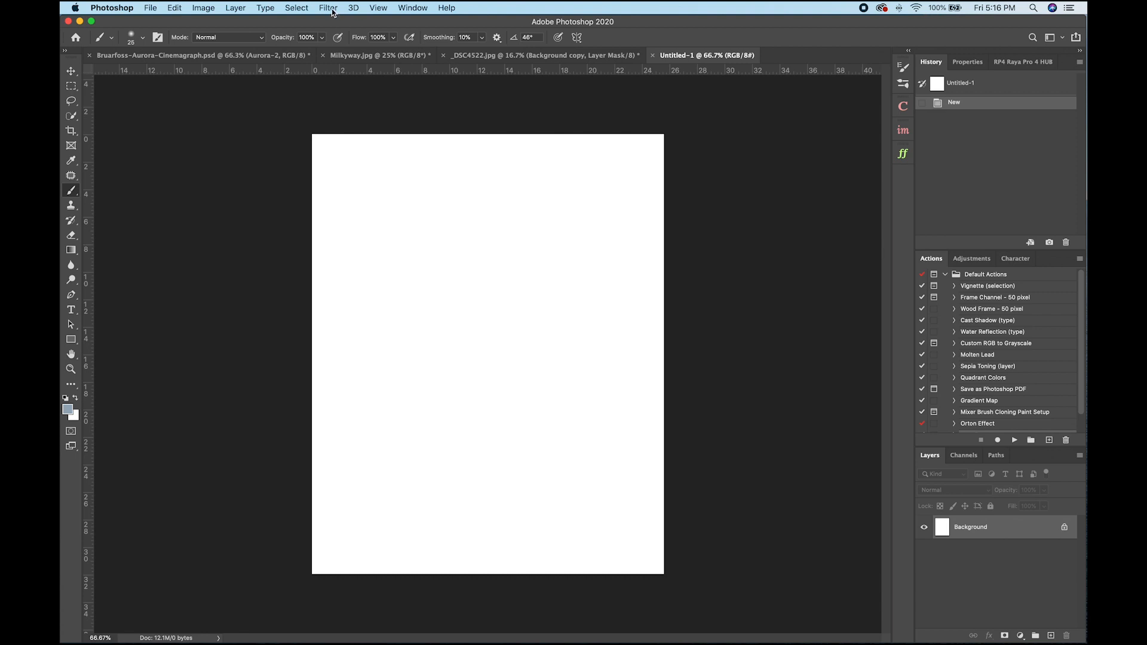
pyautogui.click(410, 8)
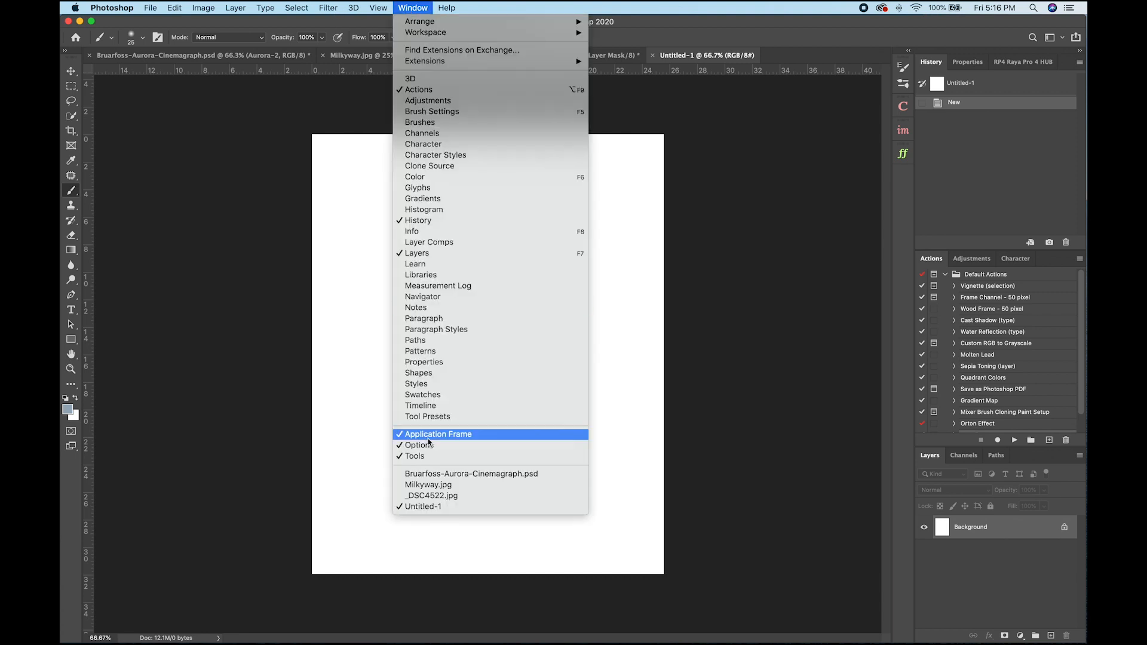
pyautogui.click(450, 409)
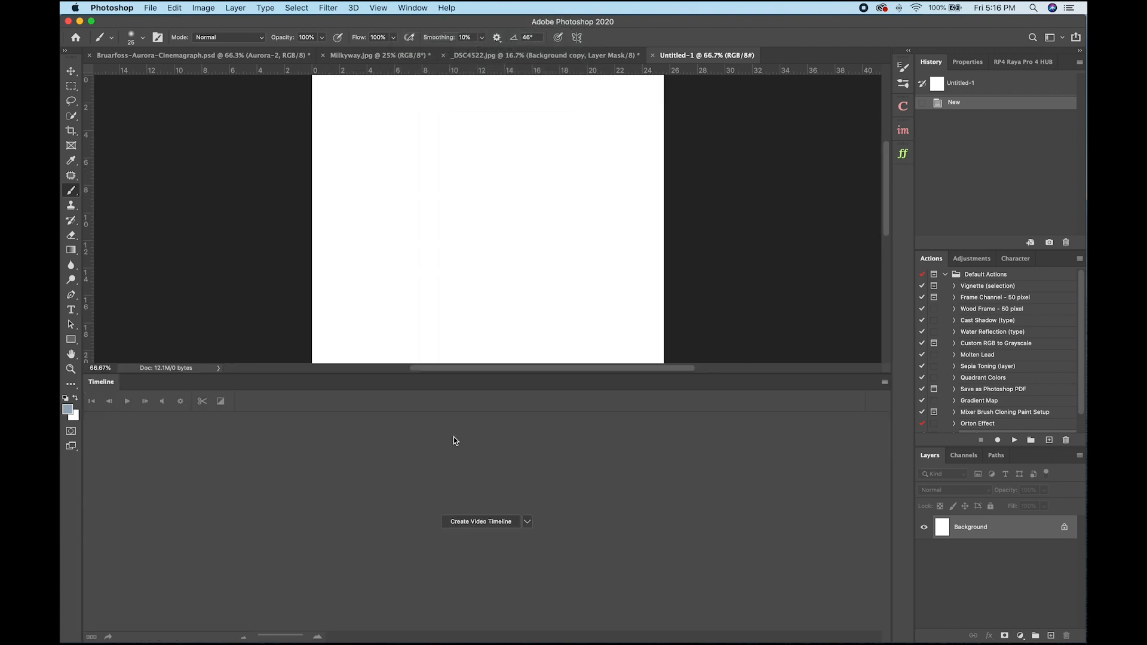
# - Copy the Background copy and Layer 1 layers together from _DSC4522.jpg into the Untitled-1 document
pyautogui.click(502, 55)
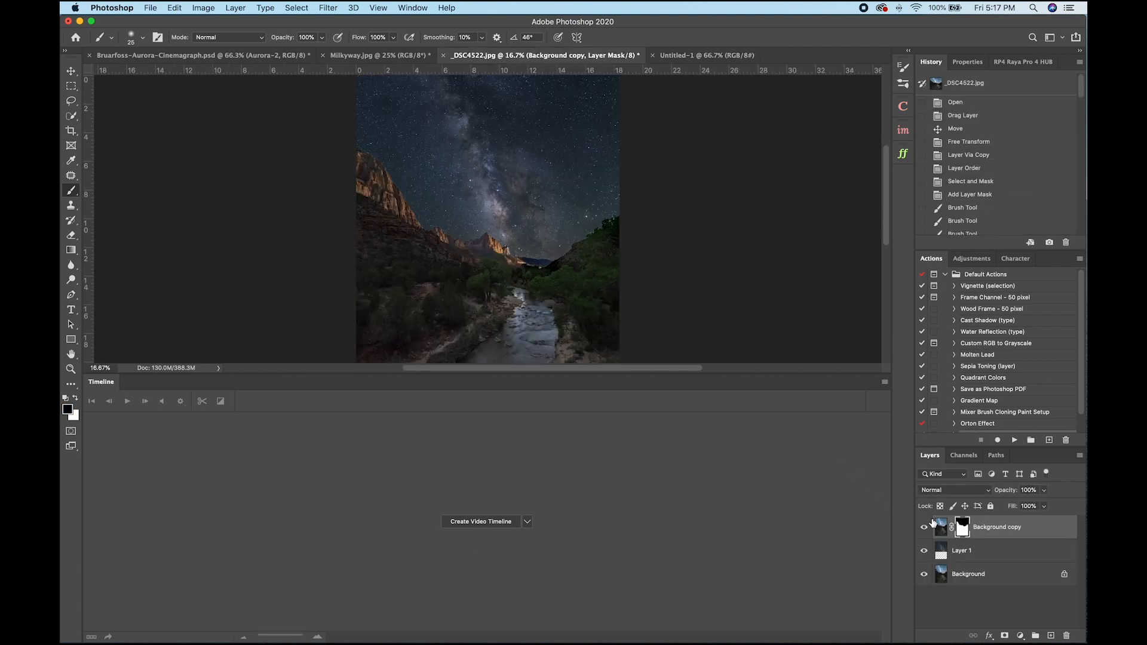
pyautogui.keyDown('shift'); pyautogui.click(974, 555); pyautogui.keyUp('shift')
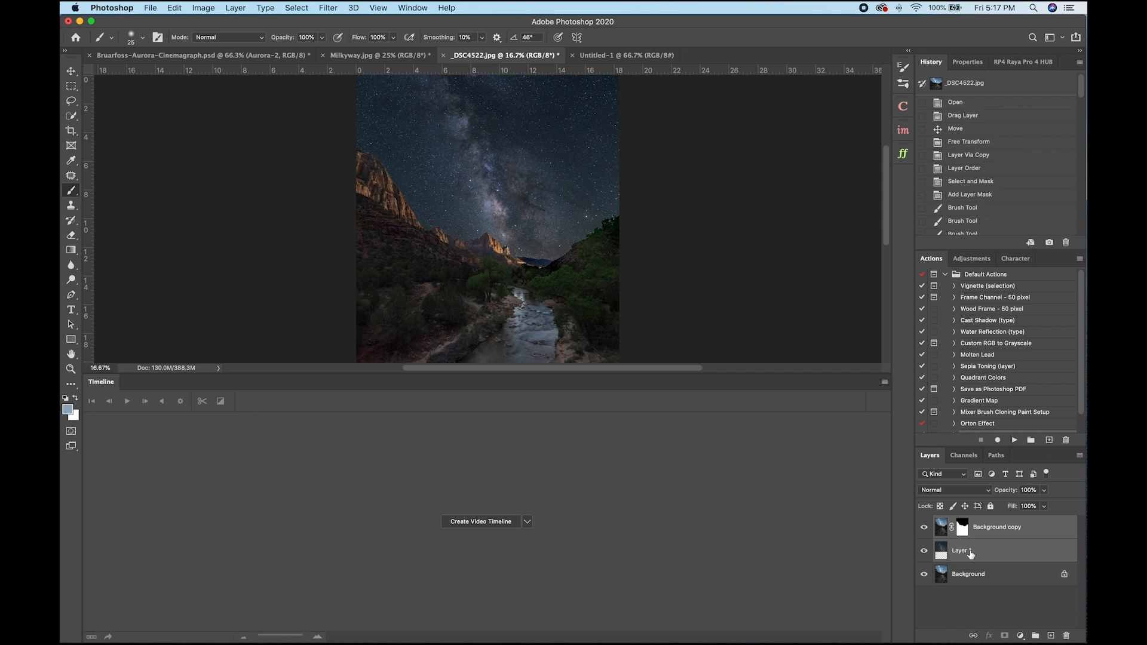
pyautogui.moveTo(70, 71); pyautogui.dragTo(131, 78)
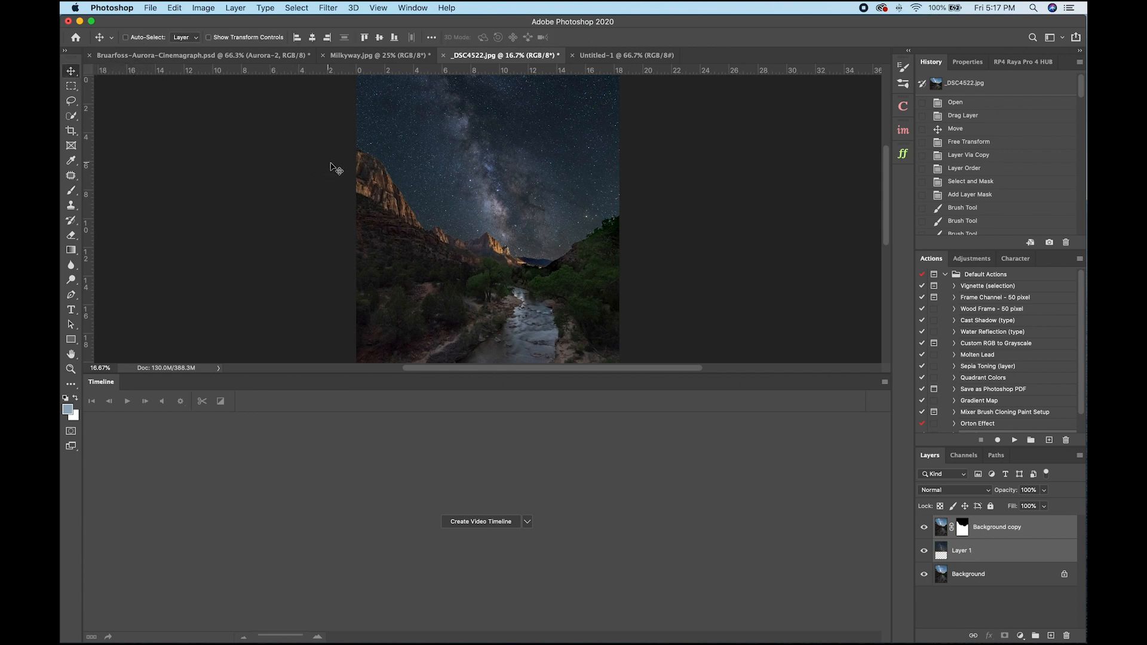
pyautogui.moveTo(382, 191); pyautogui.dragTo(602, 58)
pyautogui.moveTo(531, 184); pyautogui.dragTo(512, 193)
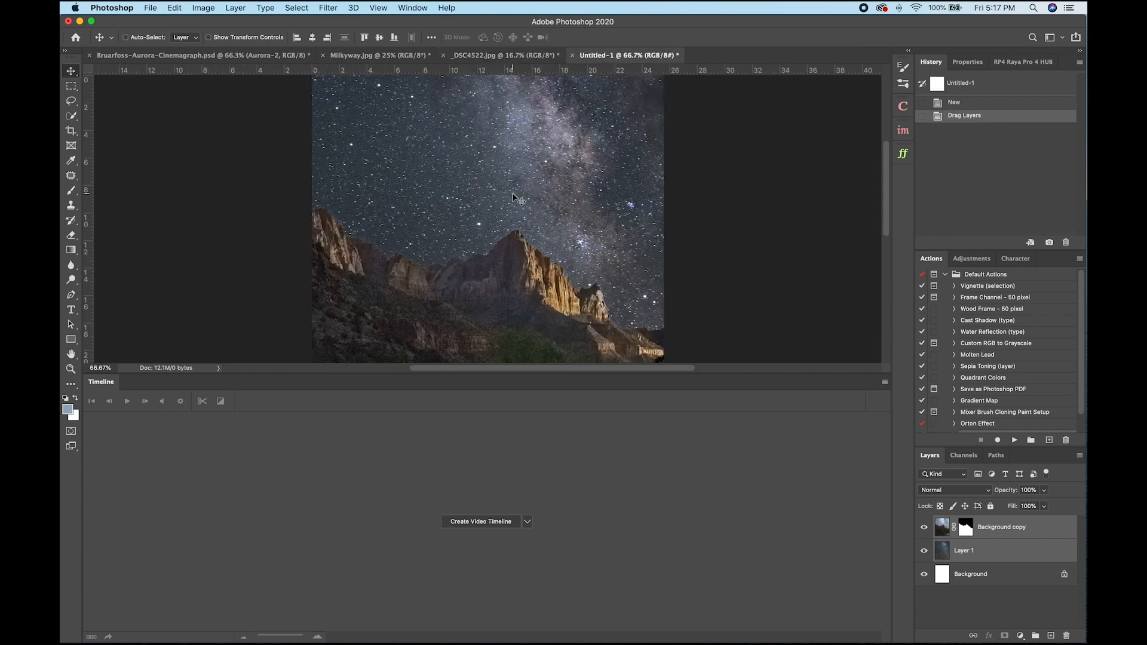
# - Scale the two copied layers down with Free Transform to about 36.8% over the canvas
pyautogui.press('super+minus')
pyautogui.press('super+minus')
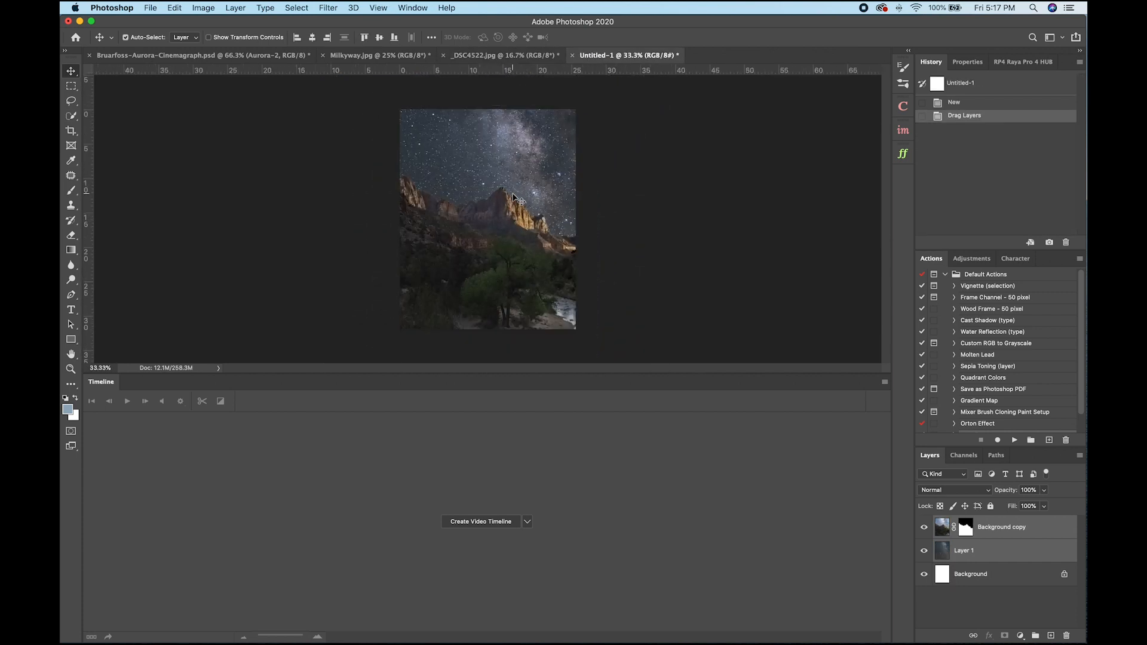
pyautogui.press('super+minus')
pyautogui.press('super+minus')
pyautogui.press('super+plus')
pyautogui.press('super+plus')
pyautogui.press('super+minus')
pyautogui.press('super+minus')
pyautogui.press('super+minus')
pyautogui.press('super+minus')
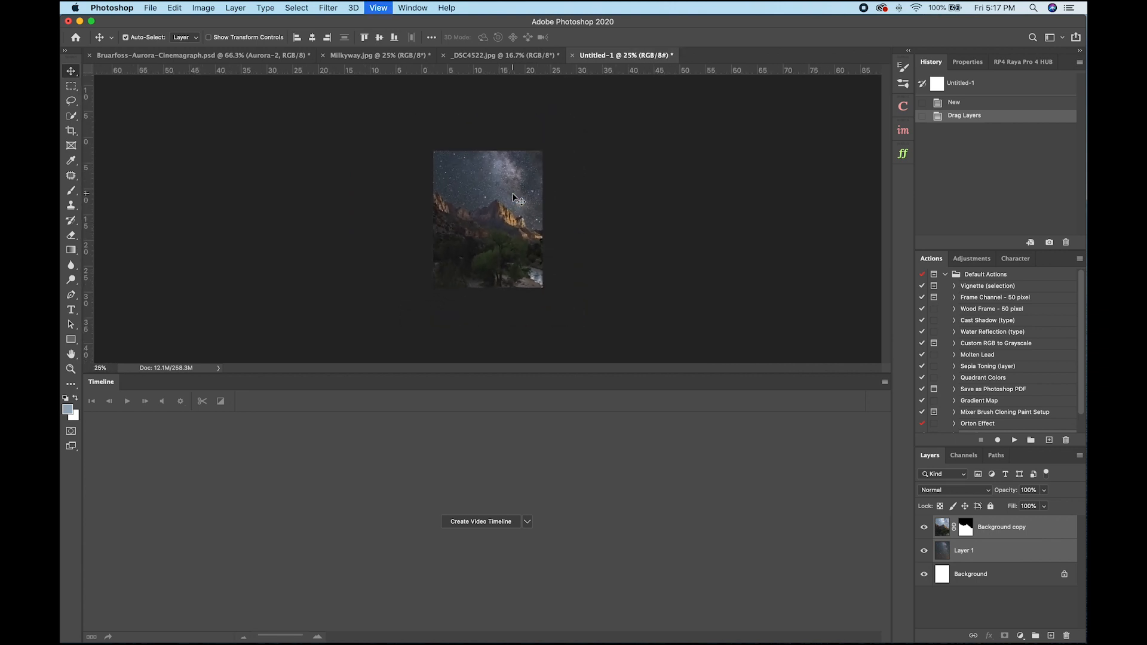
pyautogui.press('super+t')
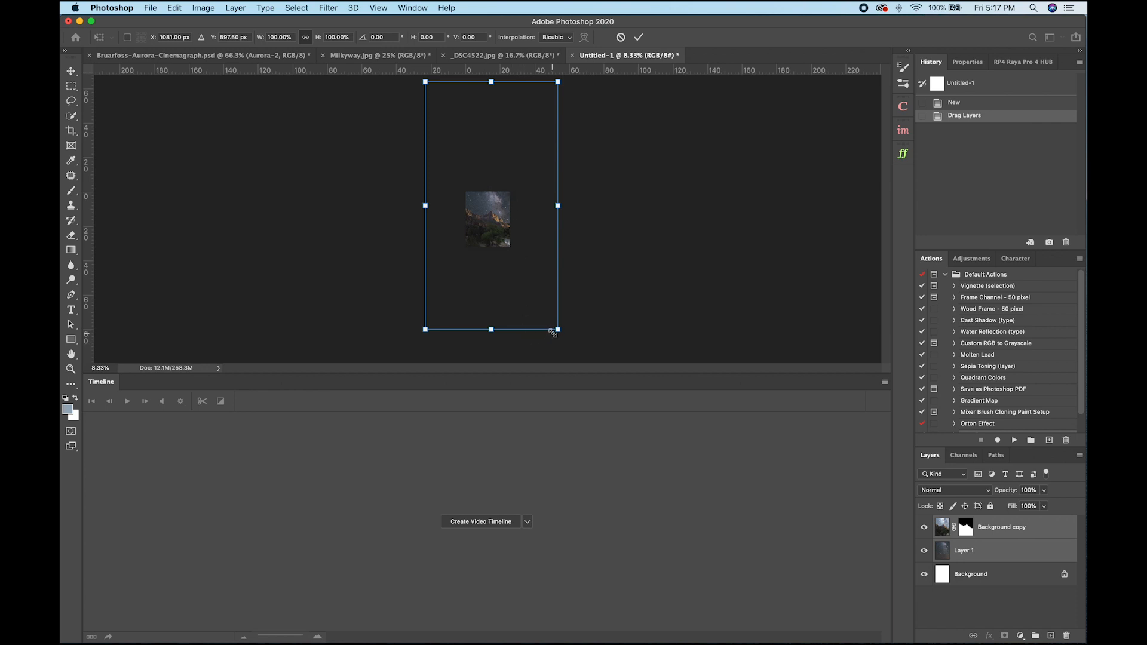
pyautogui.moveTo(558, 333); pyautogui.dragTo(524, 266)
pyautogui.moveTo(425, 82); pyautogui.dragTo(513, 172)
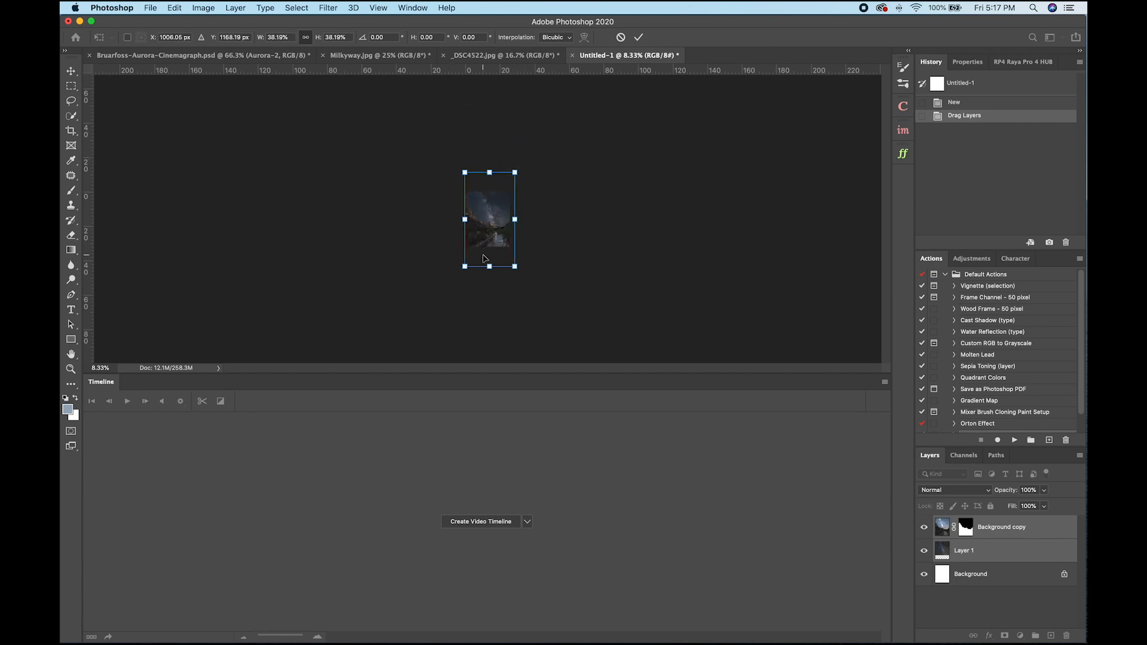
pyautogui.moveTo(512, 264); pyautogui.dragTo(512, 260)
# - Enlarge the canvas viewing area, reduce the two layers to about 34.15% to fit the canvas width, and apply the transform
pyautogui.press('super+equal')
pyautogui.press('super+equal')
pyautogui.press('super+equal')
pyautogui.press('super+equal')
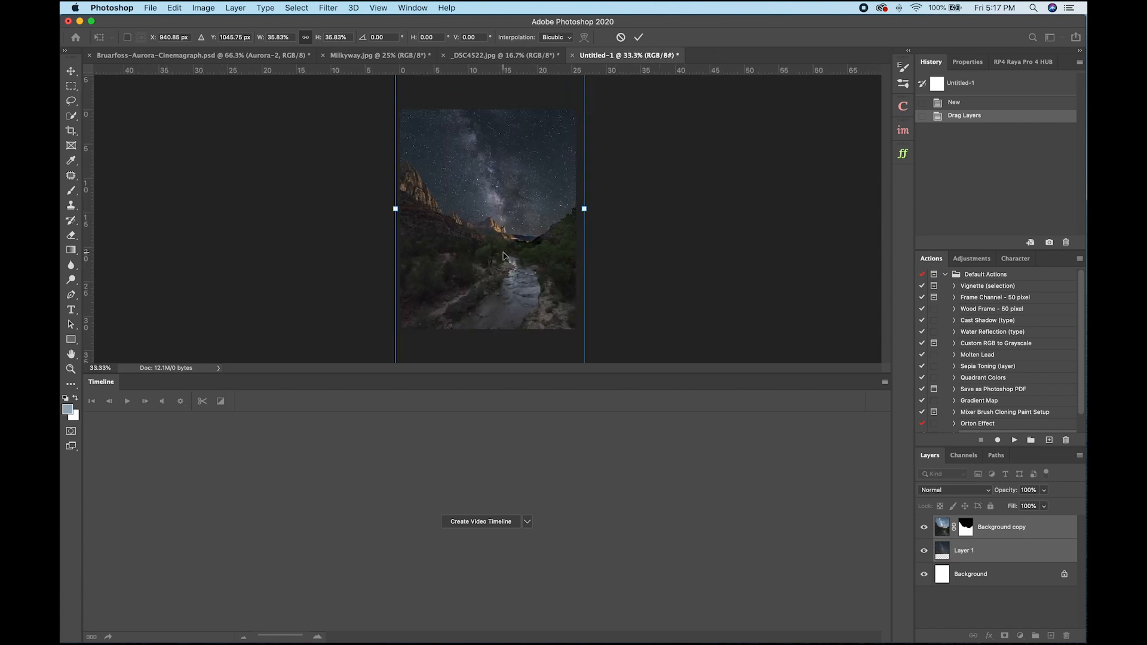
pyautogui.moveTo(469, 376); pyautogui.dragTo(468, 475)
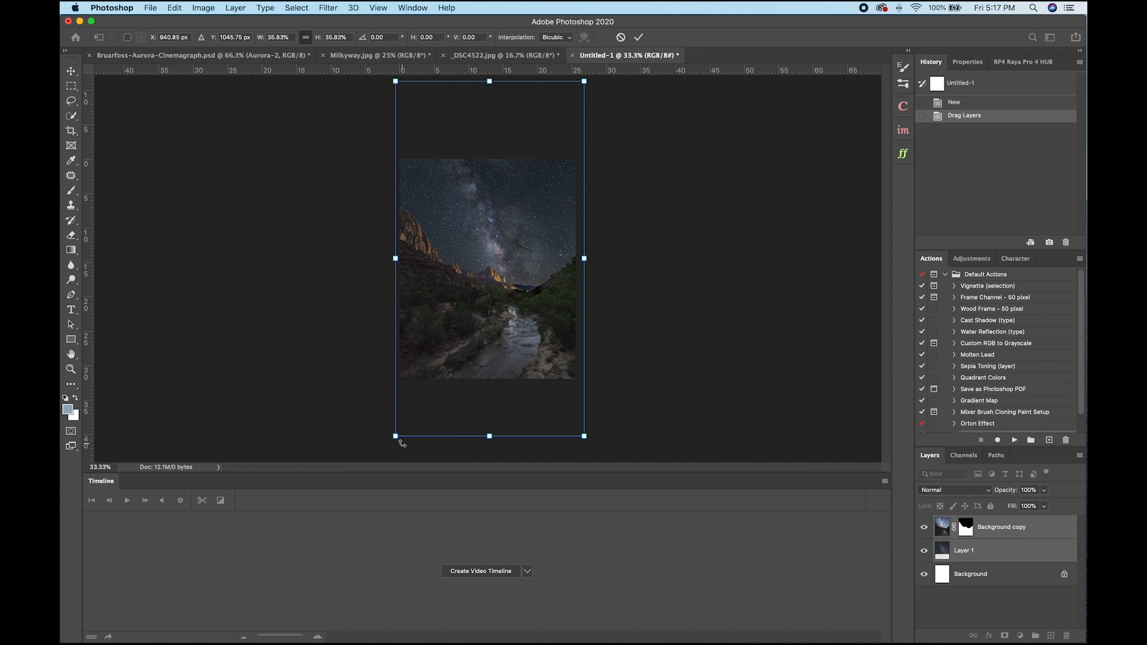
pyautogui.moveTo(395, 440); pyautogui.dragTo(402, 435)
pyautogui.moveTo(584, 431); pyautogui.dragTo(564, 376)
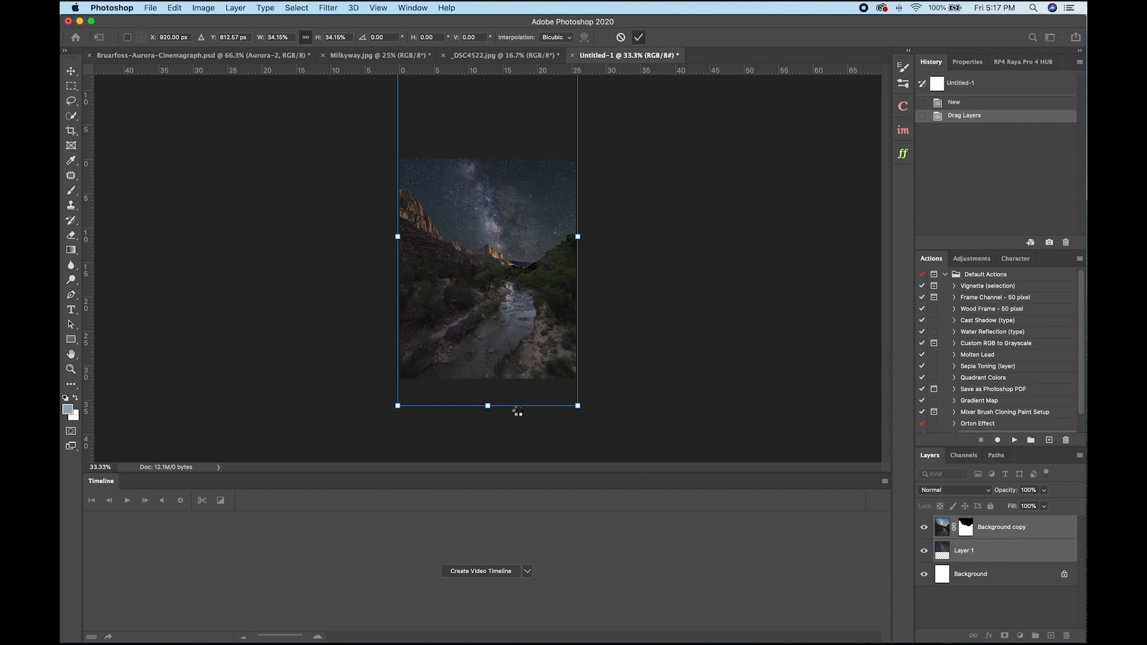
pyautogui.press('Return')
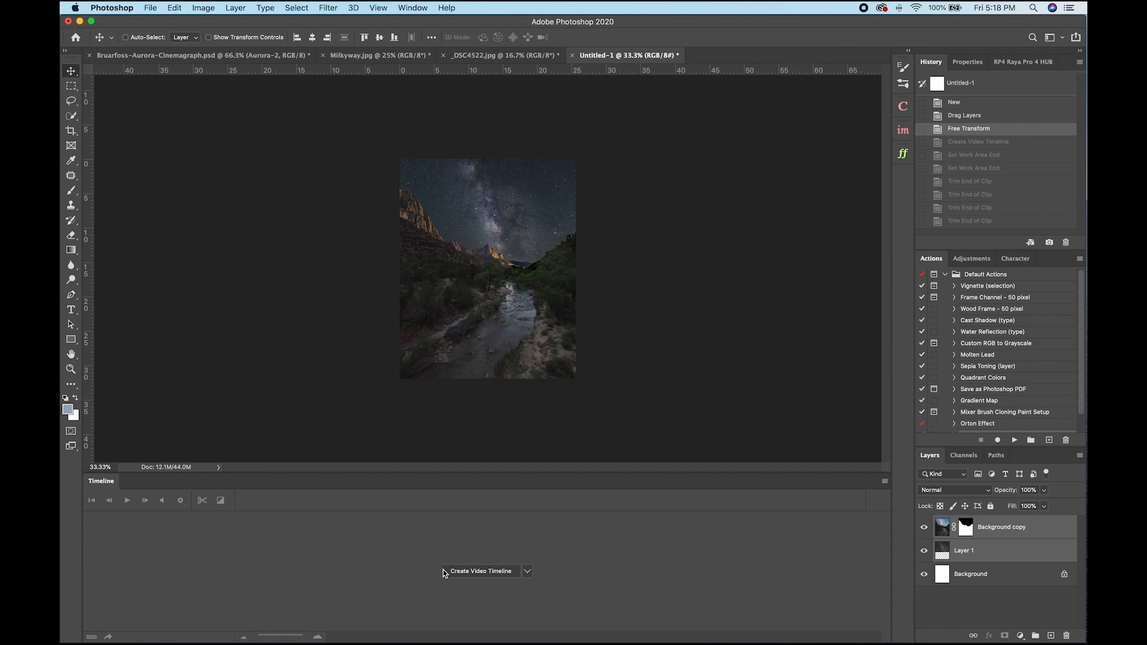
# - Create a video timeline and extend both the Background copy and Layer 1 clips to 9 seconds
pyautogui.click(480, 574)
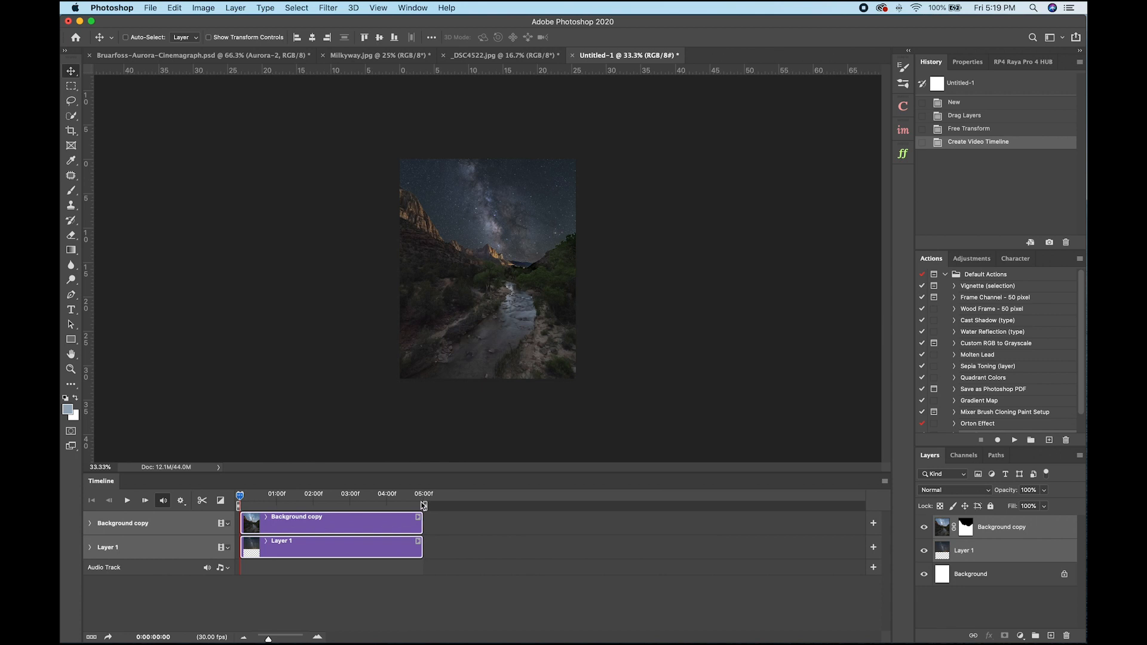
pyautogui.moveTo(422, 527); pyautogui.dragTo(569, 529)
pyautogui.moveTo(423, 553); pyautogui.dragTo(570, 552)
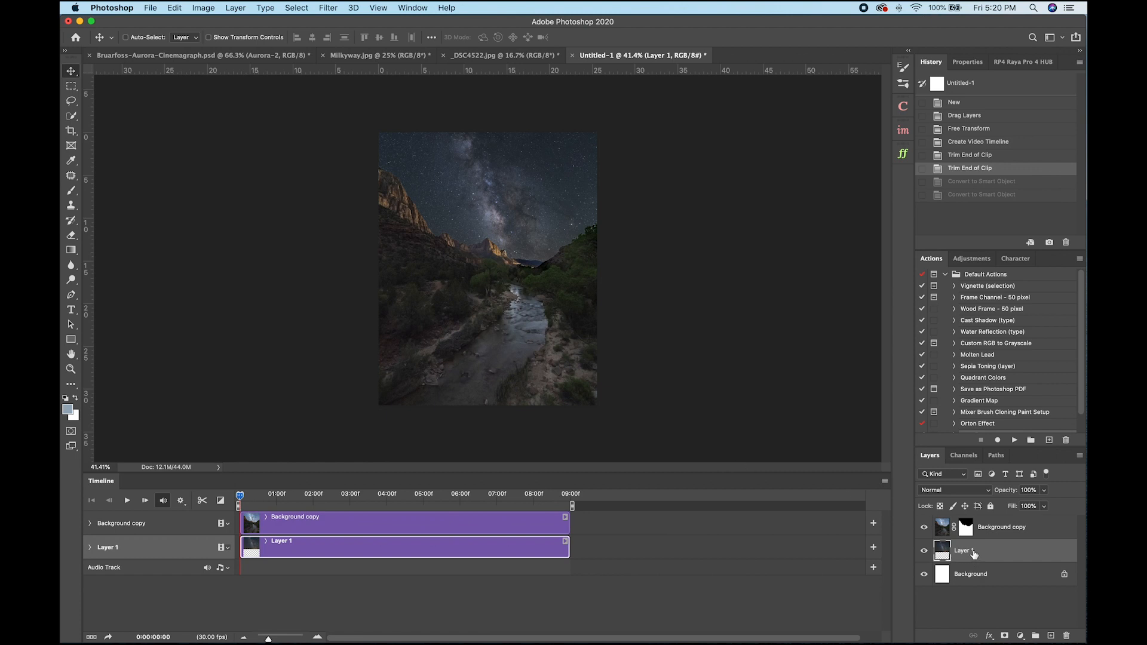
# - Convert Layer 1 and Background copy each to a smart object
pyautogui.rightClick(974, 553)
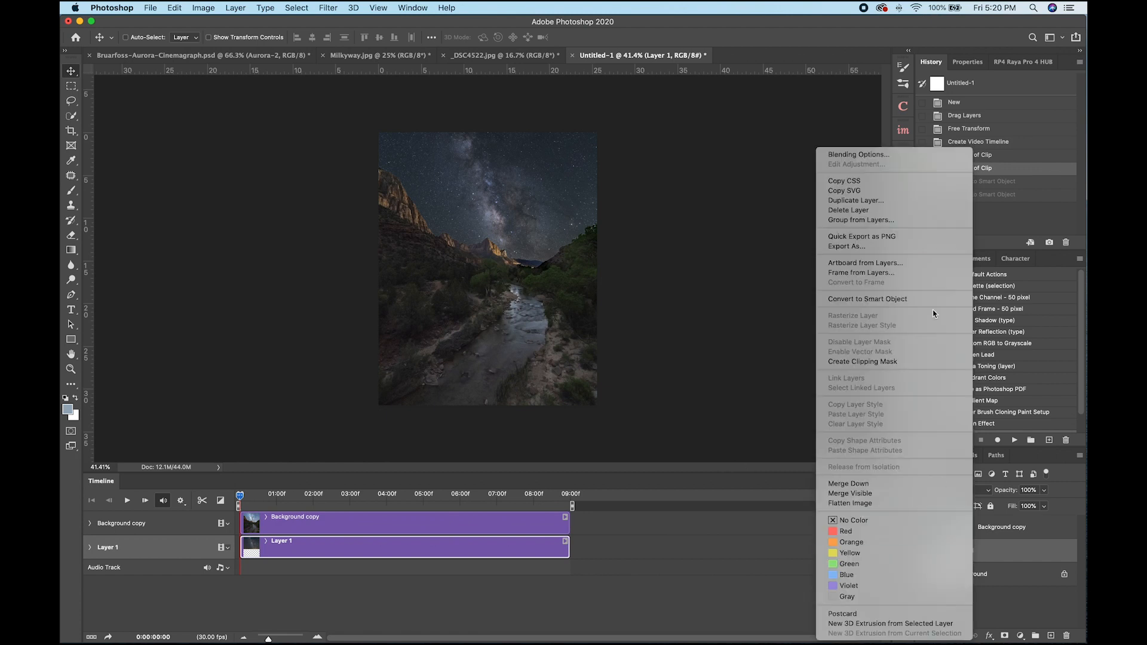
pyautogui.click(899, 300)
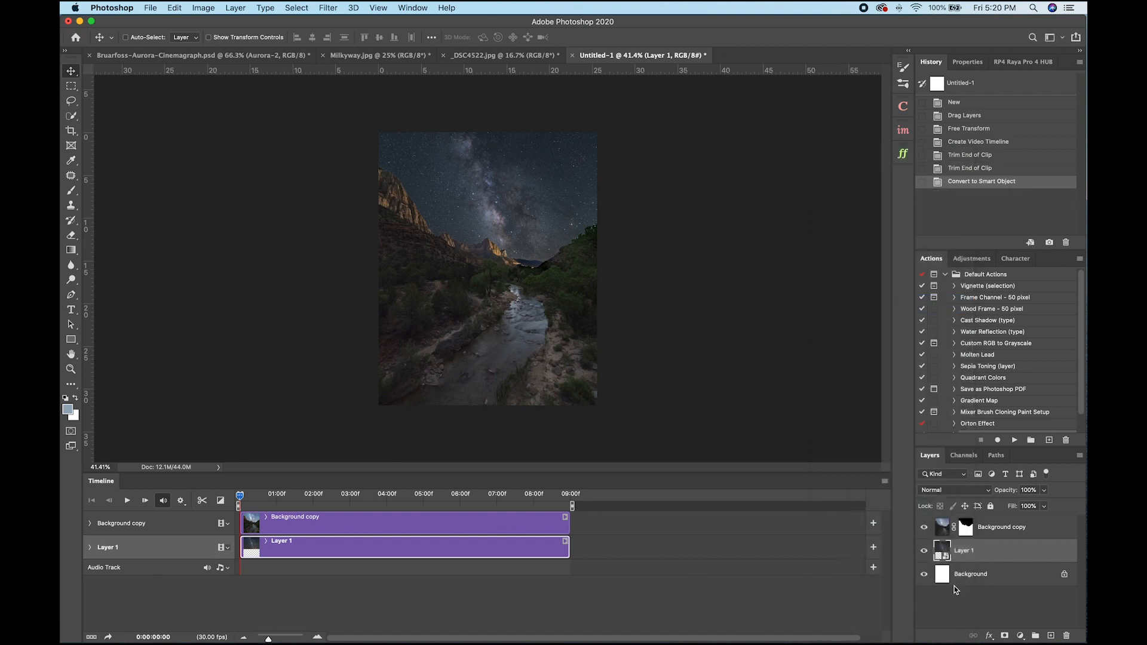
pyautogui.click(983, 530)
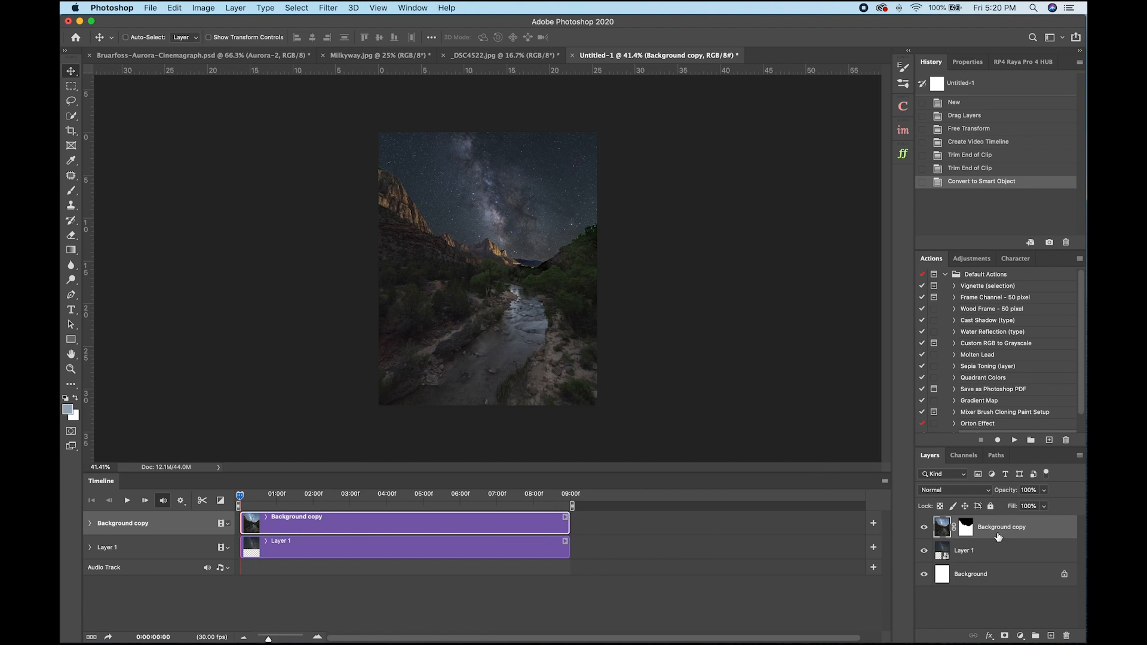
pyautogui.rightClick(984, 529)
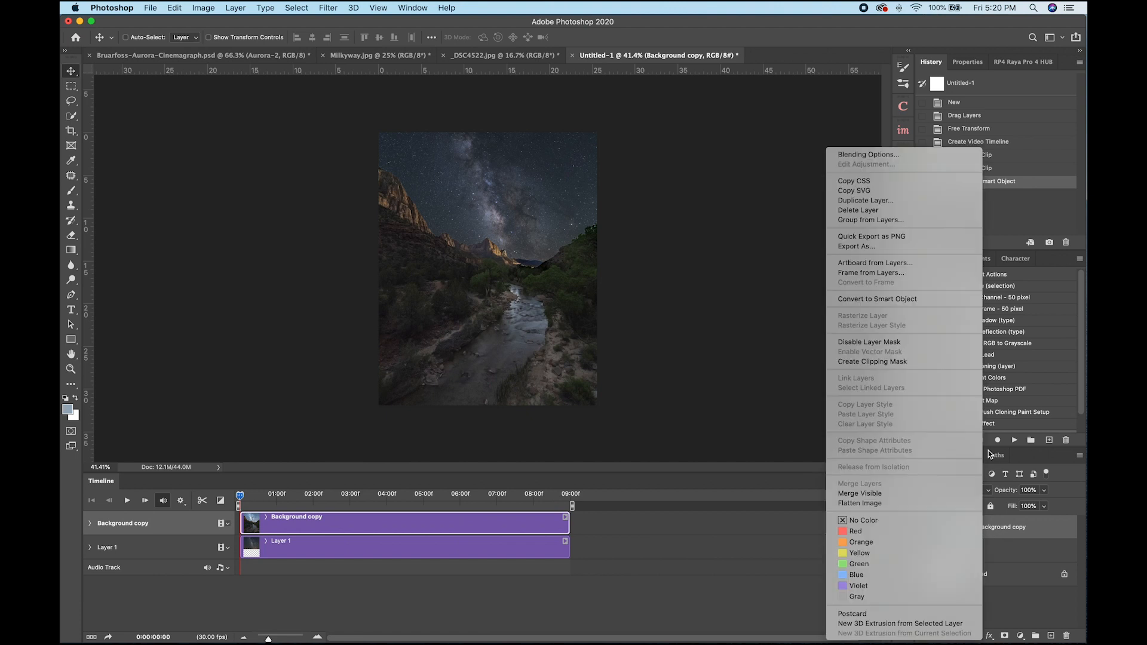
pyautogui.click(924, 300)
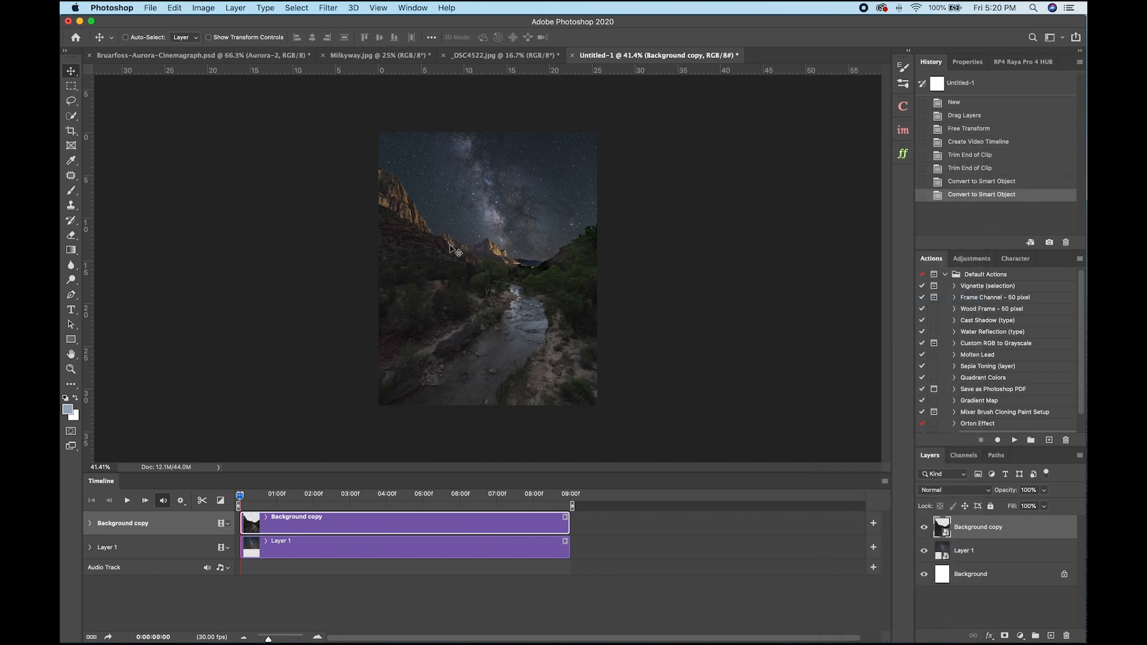
pyautogui.scroll(8, 469, 251)
pyautogui.moveTo(654, 278); pyautogui.dragTo(607, 366)
pyautogui.moveTo(456, 259); pyautogui.dragTo(507, 235)
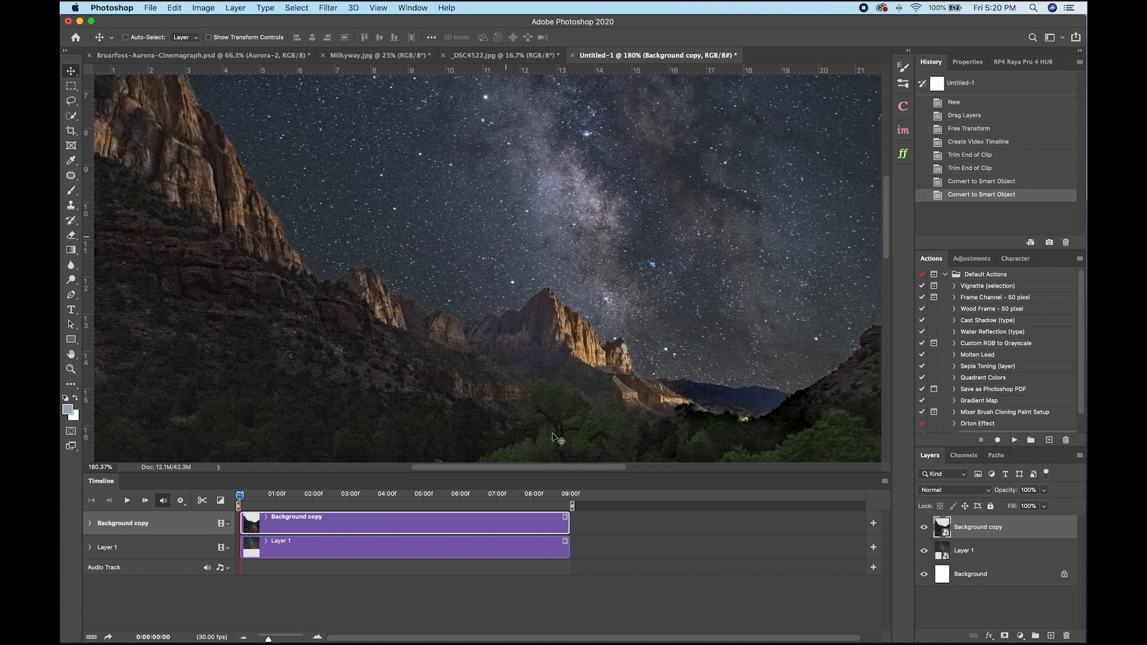
pyautogui.scroll(-5, 568, 381)
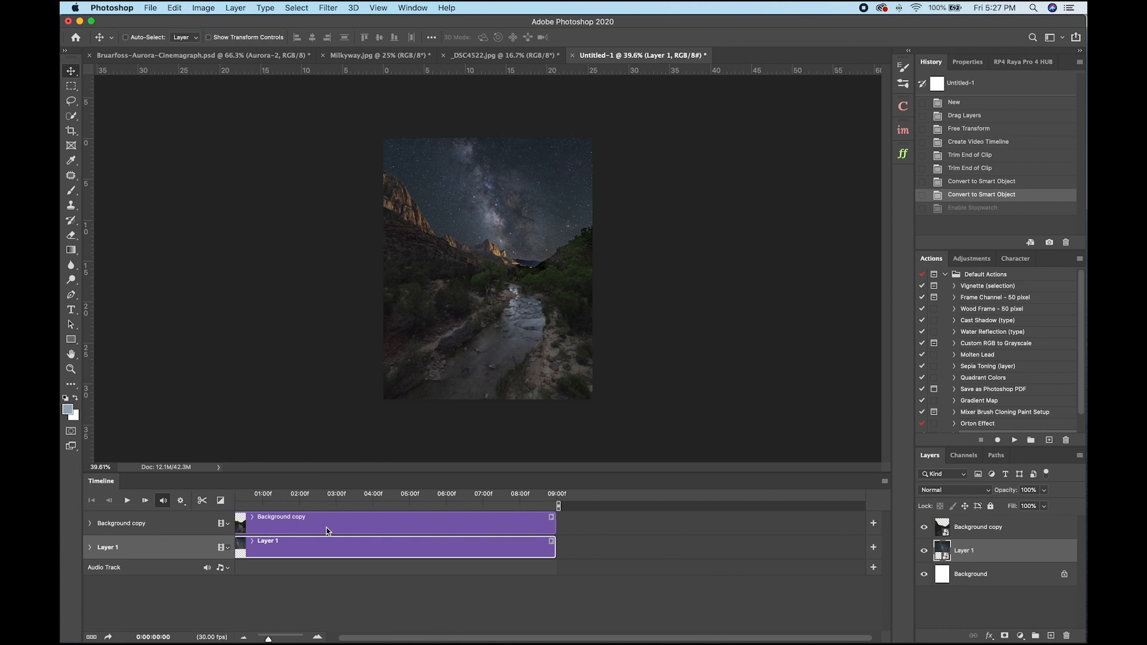
# - Expand the Layer 1 track and enable Transform keyframing at the start of the timeline
pyautogui.hscroll(-2, 334, 530)
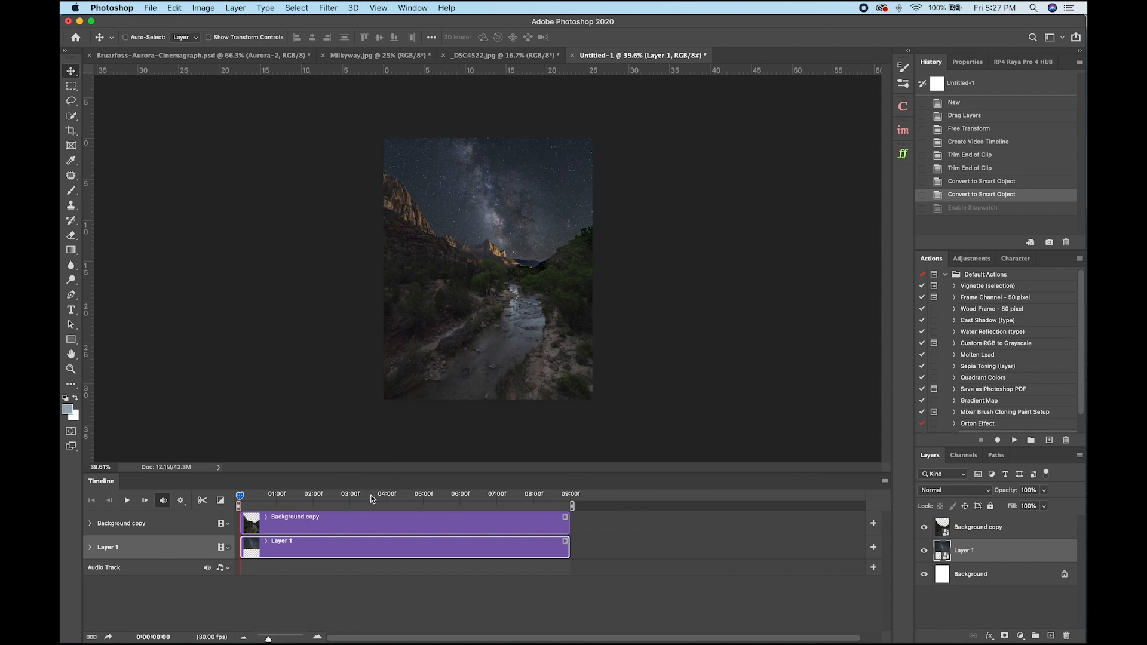
pyautogui.click(90, 548)
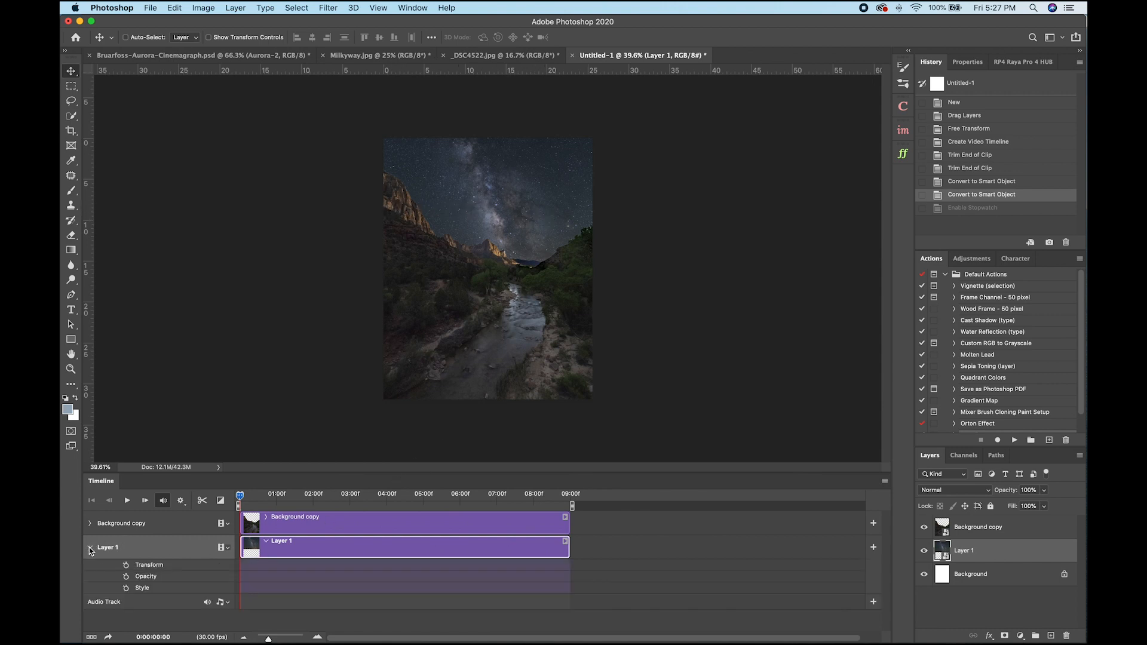
pyautogui.click(126, 566)
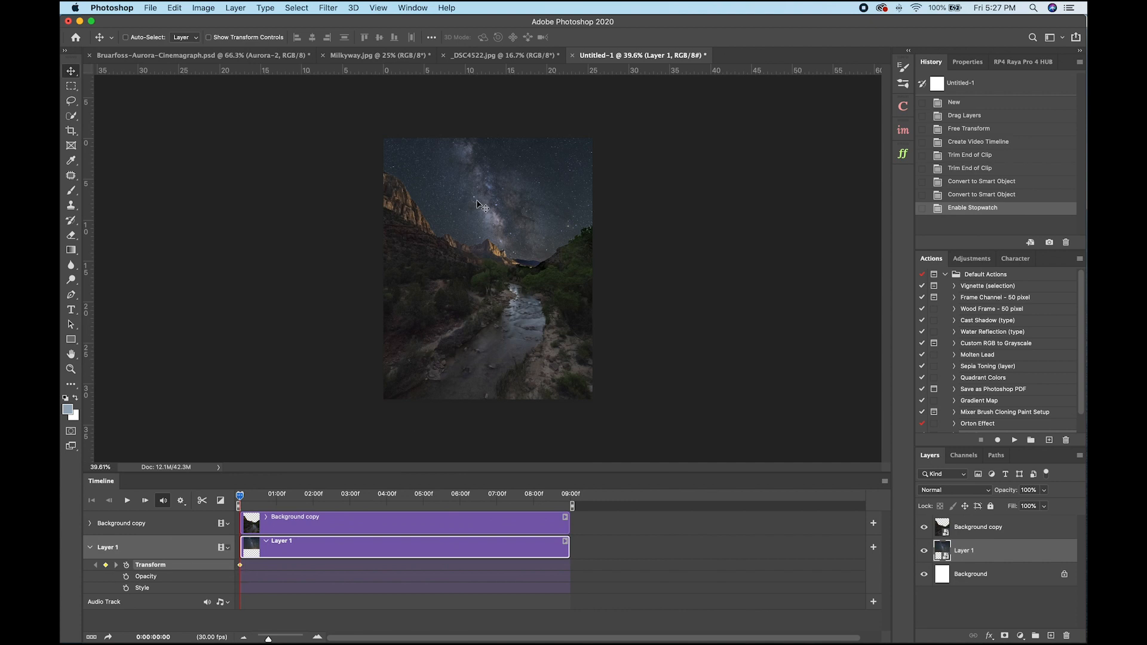
# - Scale the Layer 1 sky to about 128.73% at the start of the timeline and rotate it to about -11.45°
pyautogui.press('super+t')
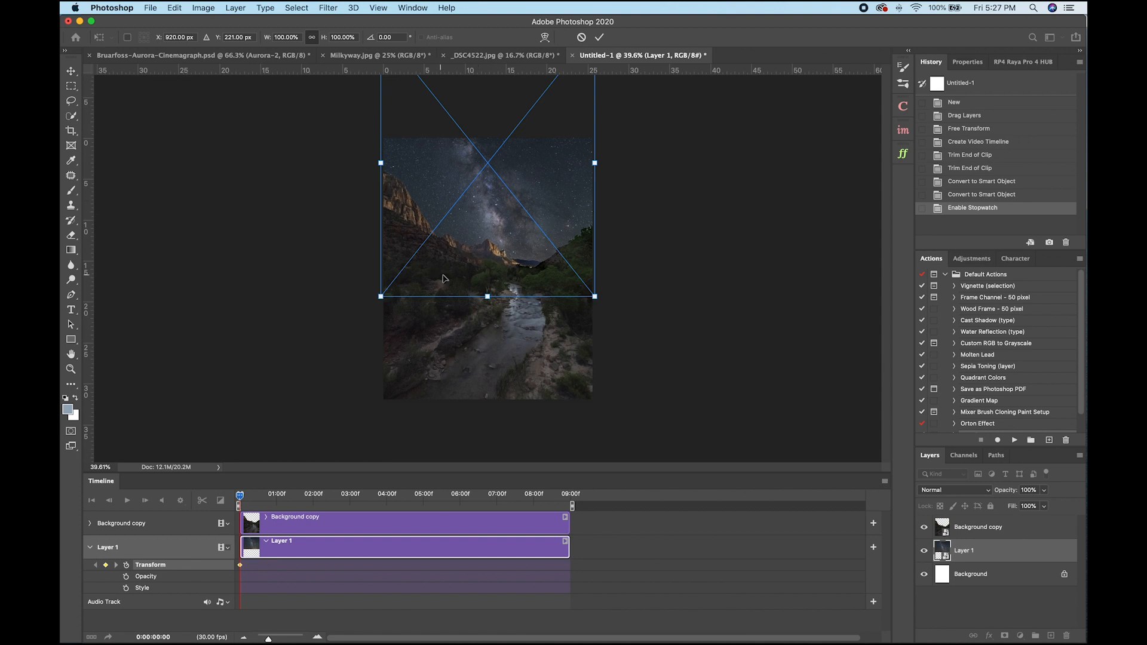
pyautogui.moveTo(598, 298); pyautogui.dragTo(634, 345)
pyautogui.moveTo(381, 342); pyautogui.dragTo(356, 374)
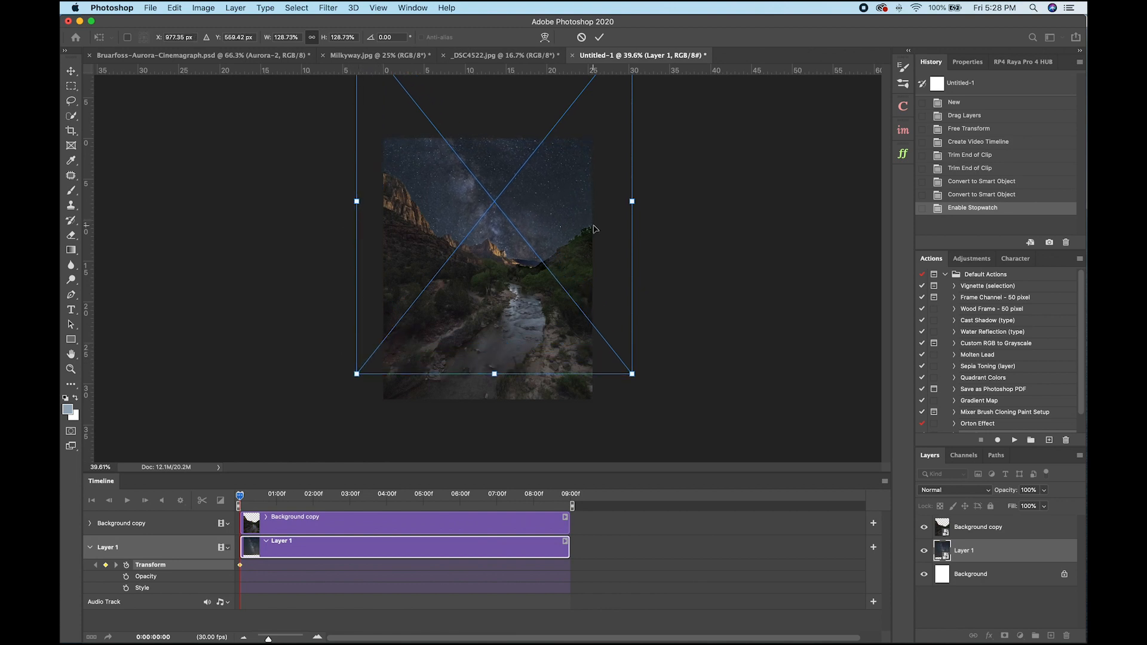
pyautogui.moveTo(580, 248); pyautogui.dragTo(545, 234)
pyautogui.moveTo(610, 376); pyautogui.dragTo(567, 317)
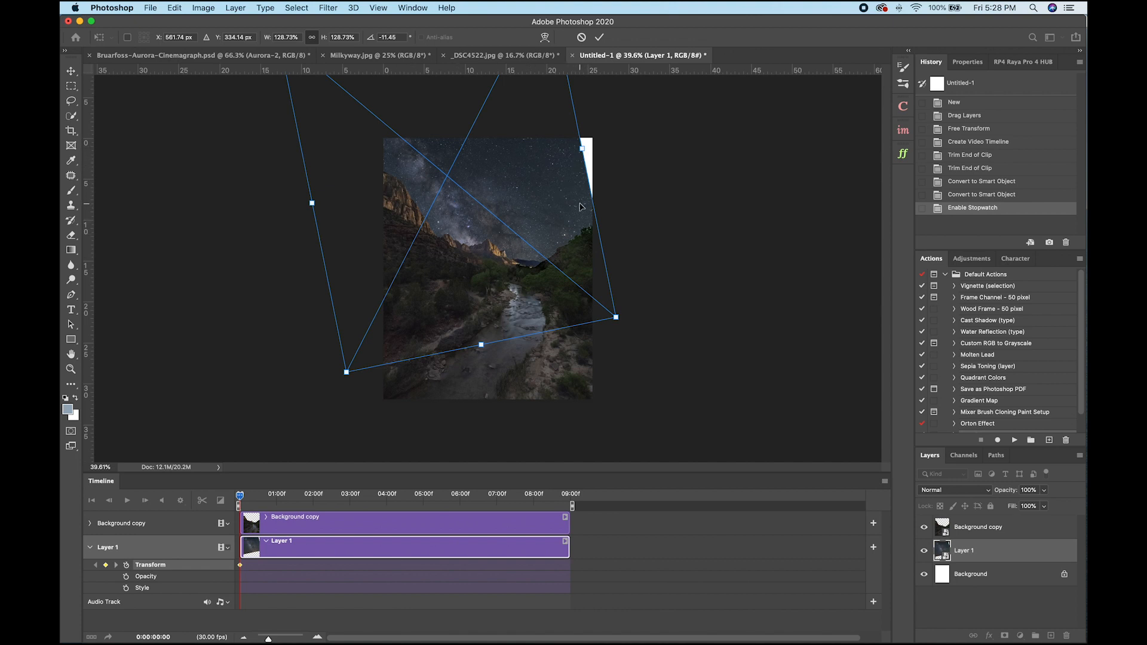
# - Warp the sky's right edge outward to cover the empty upper-right corner of the canvas, and apply the transform
pyautogui.rightClick(553, 169)
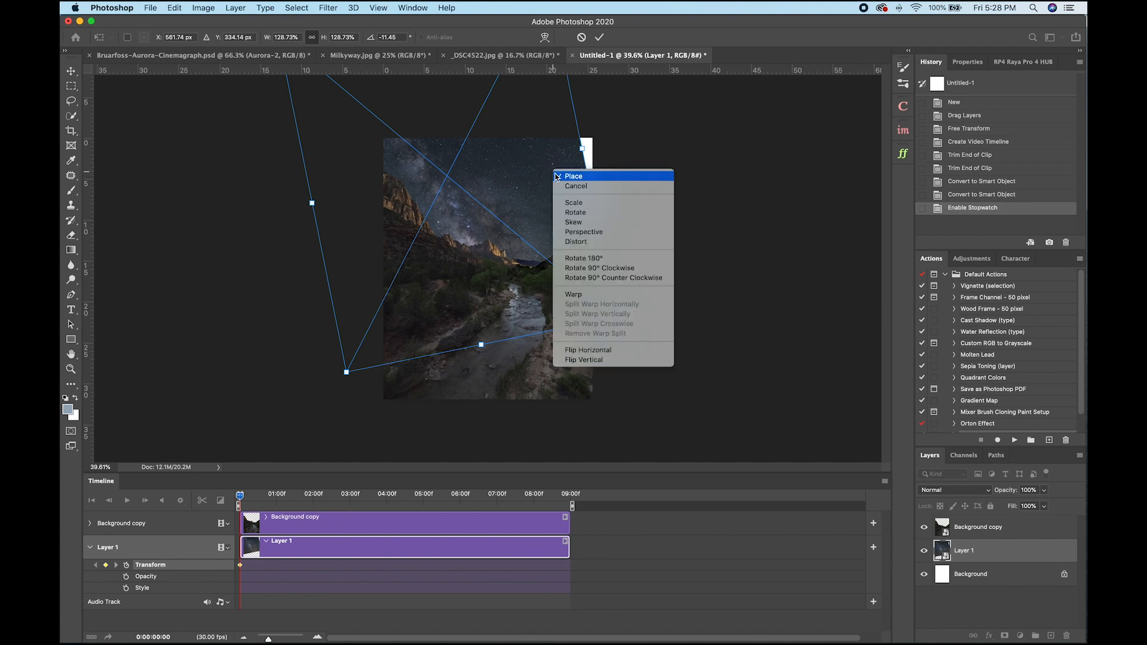
pyautogui.click(582, 295)
pyautogui.moveTo(571, 94); pyautogui.dragTo(604, 94)
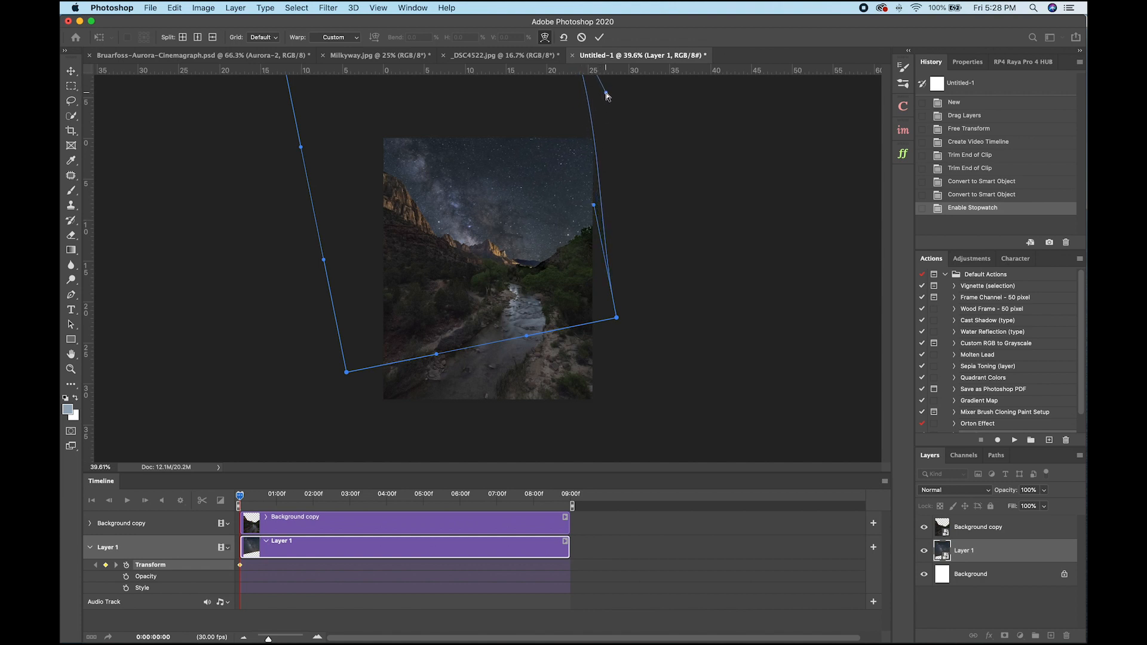
pyautogui.press('Return')
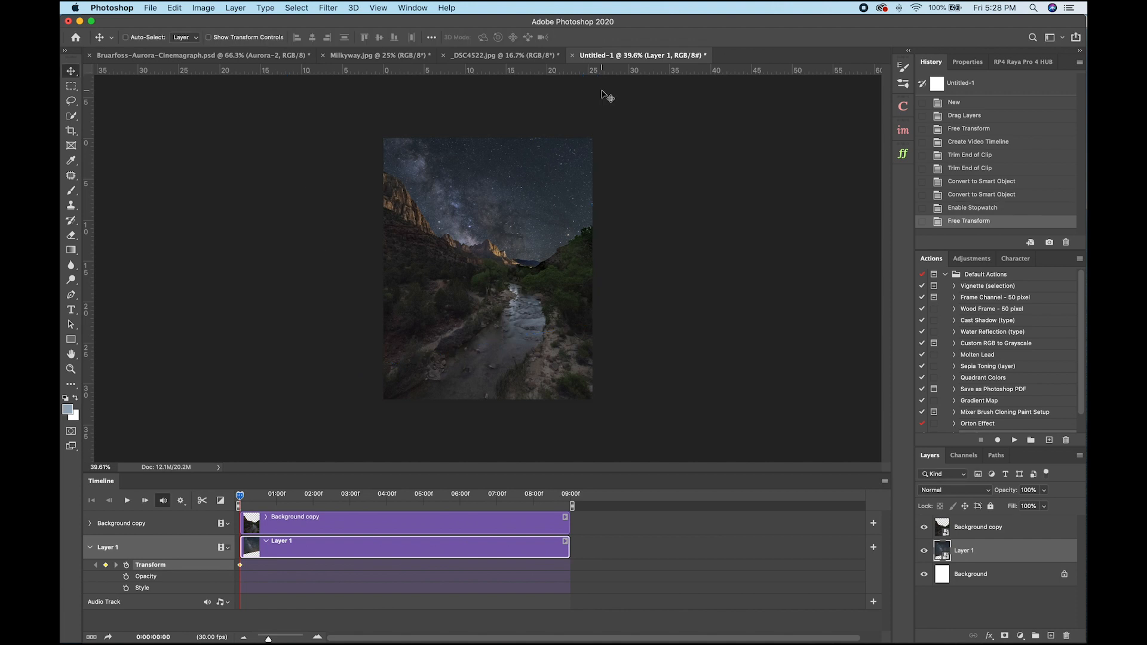
# - Add a Layer 1 Transform keyframe at 0:00:08:29 and rotate and reposition the sky so the Milky Way stands nearly upright above the canyon
pyautogui.moveTo(240, 496); pyautogui.dragTo(577, 496)
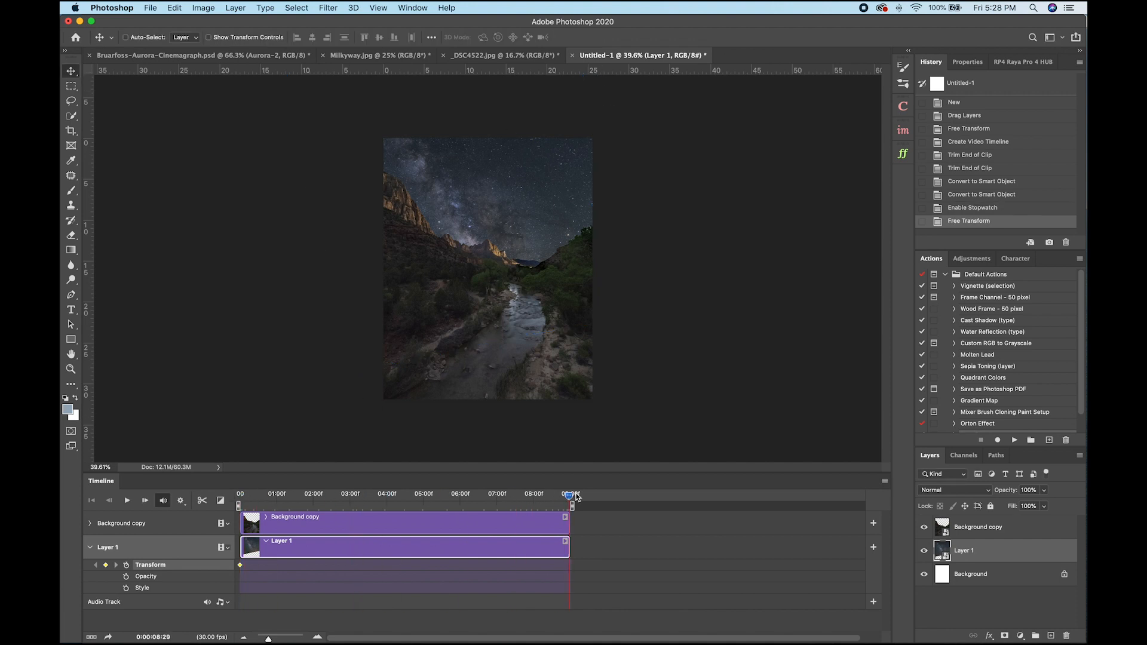
pyautogui.click(106, 565)
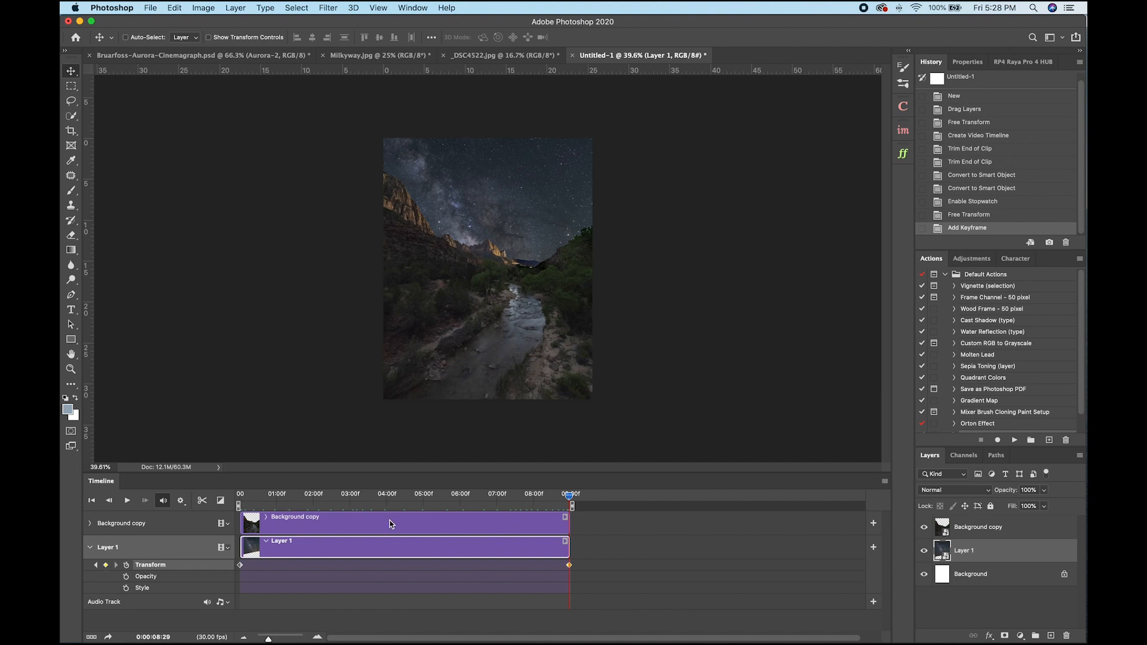
pyautogui.press('super+t')
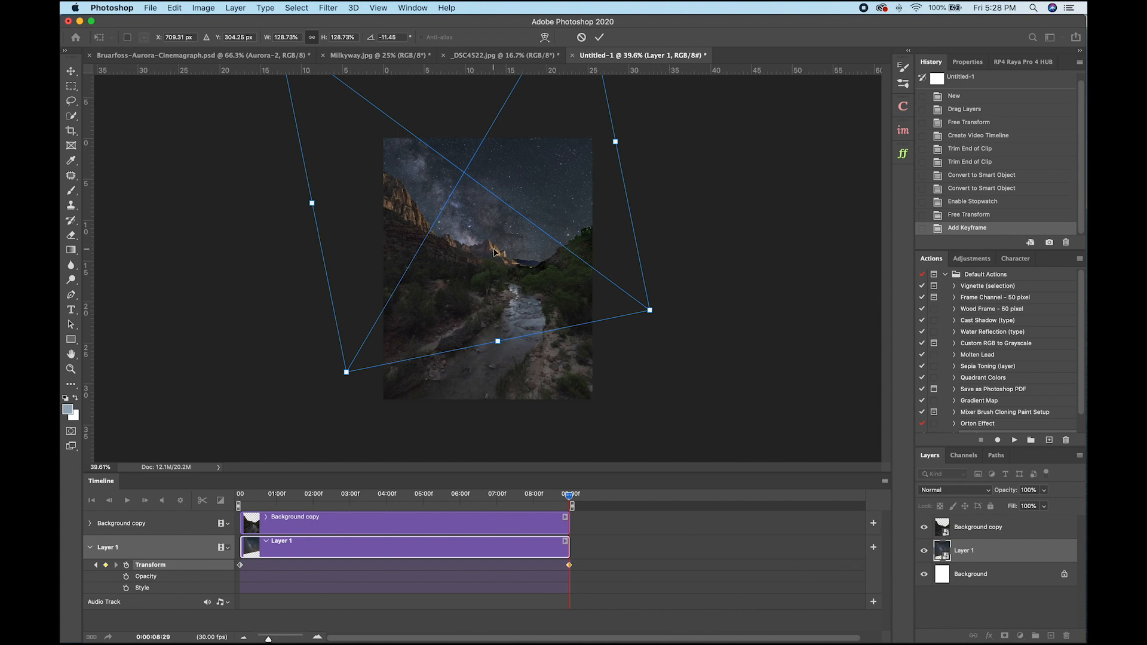
pyautogui.press('super+minus')
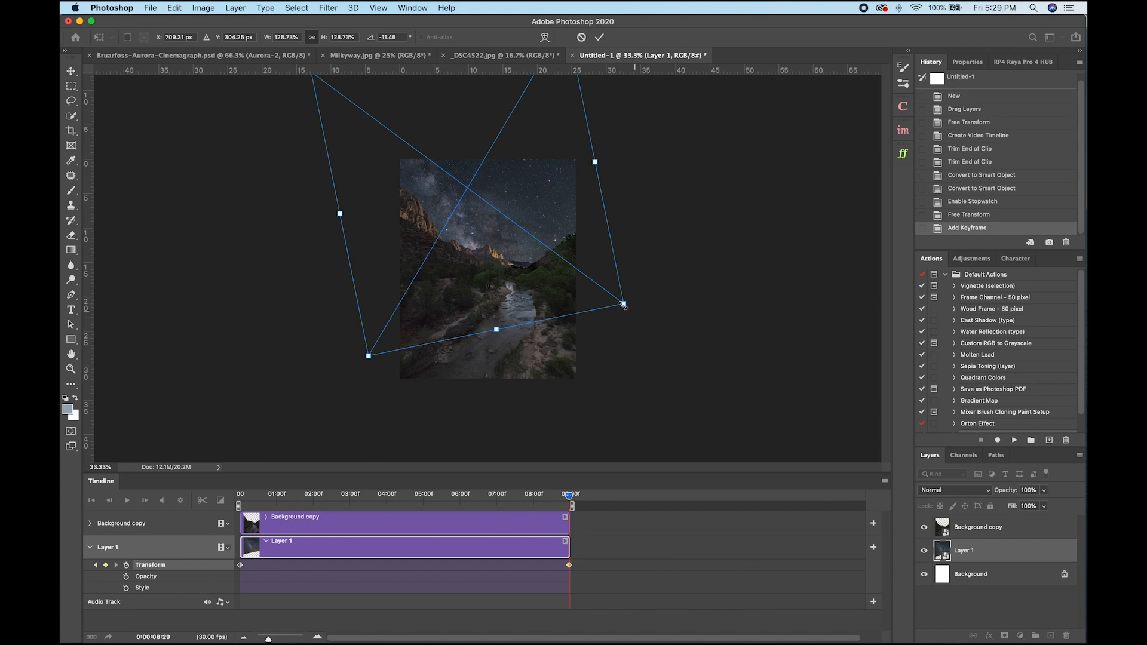
pyautogui.moveTo(548, 203); pyautogui.dragTo(577, 199)
pyautogui.moveTo(686, 321); pyautogui.dragTo(595, 199)
pyautogui.moveTo(679, 356); pyautogui.dragTo(663, 365)
pyautogui.moveTo(594, 235); pyautogui.dragTo(601, 223)
pyautogui.moveTo(649, 335); pyautogui.dragTo(639, 345)
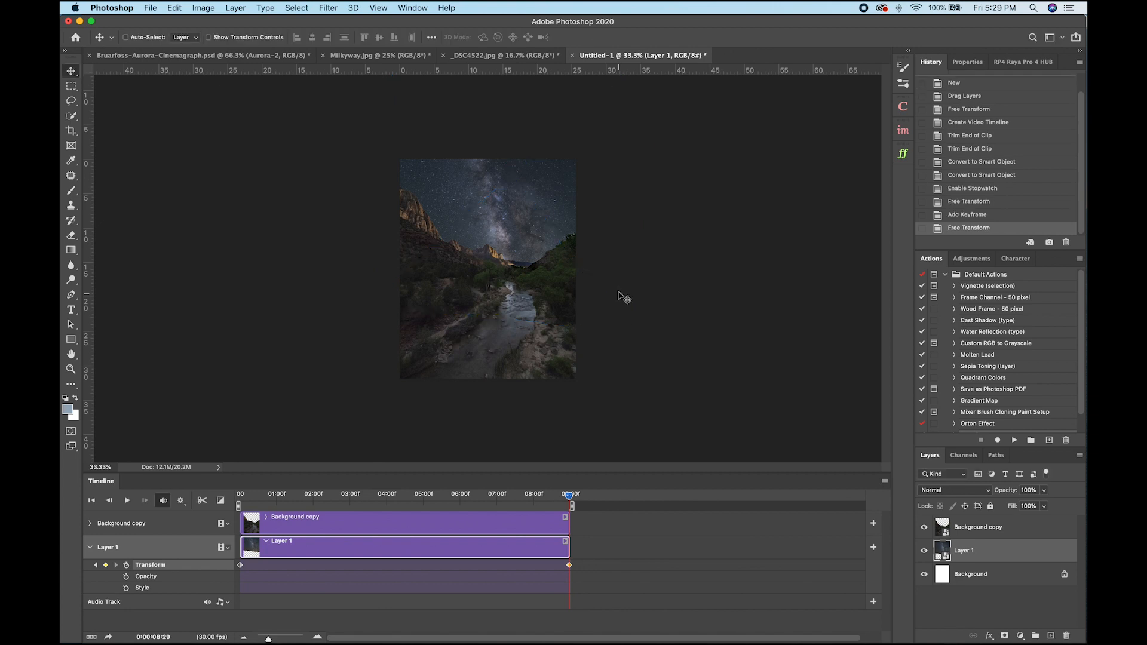
# - Scrub through the timeline to preview the sky's movement, and return to the start
pyautogui.click(478, 504)
pyautogui.click(231, 510)
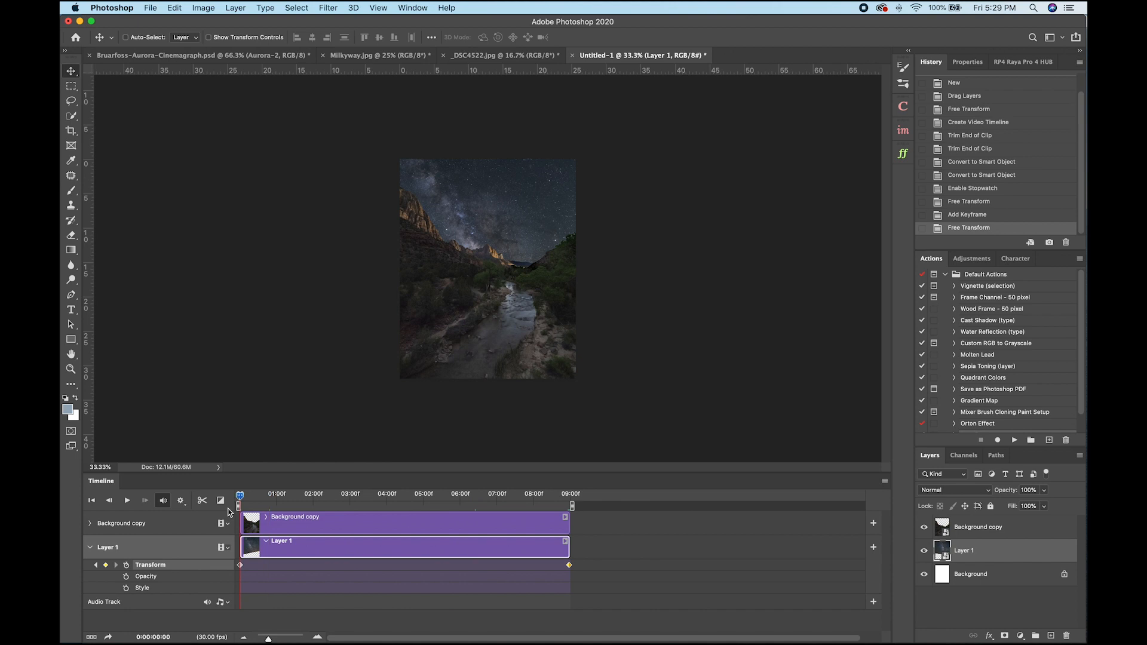
pyautogui.moveTo(258, 504); pyautogui.dragTo(582, 496)
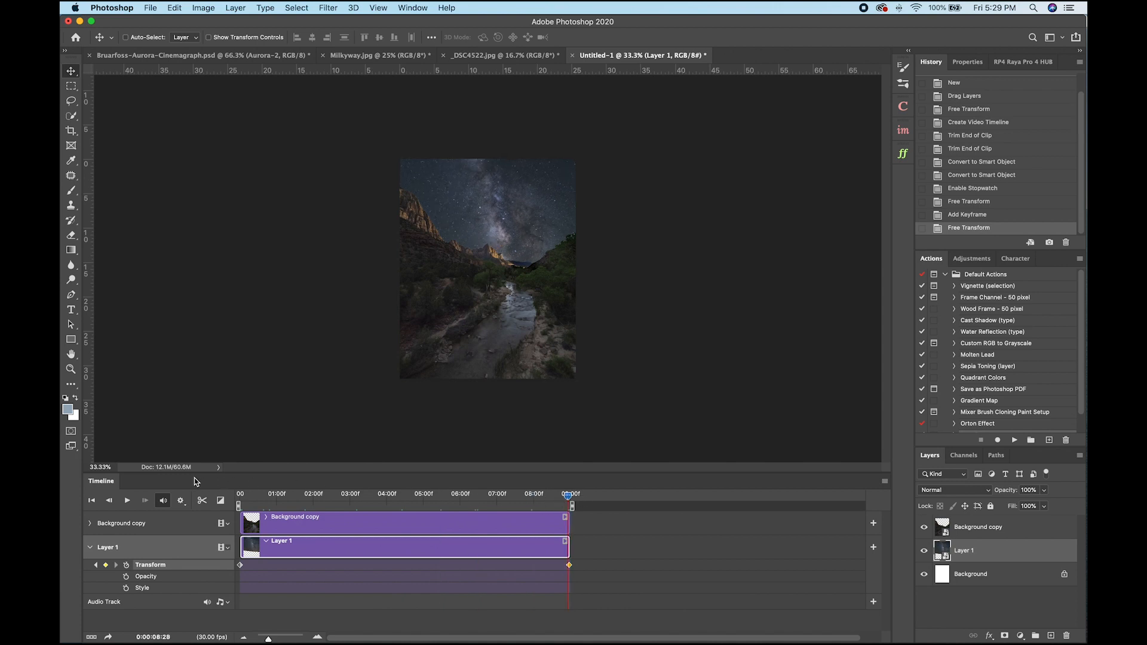
pyautogui.press('Home')
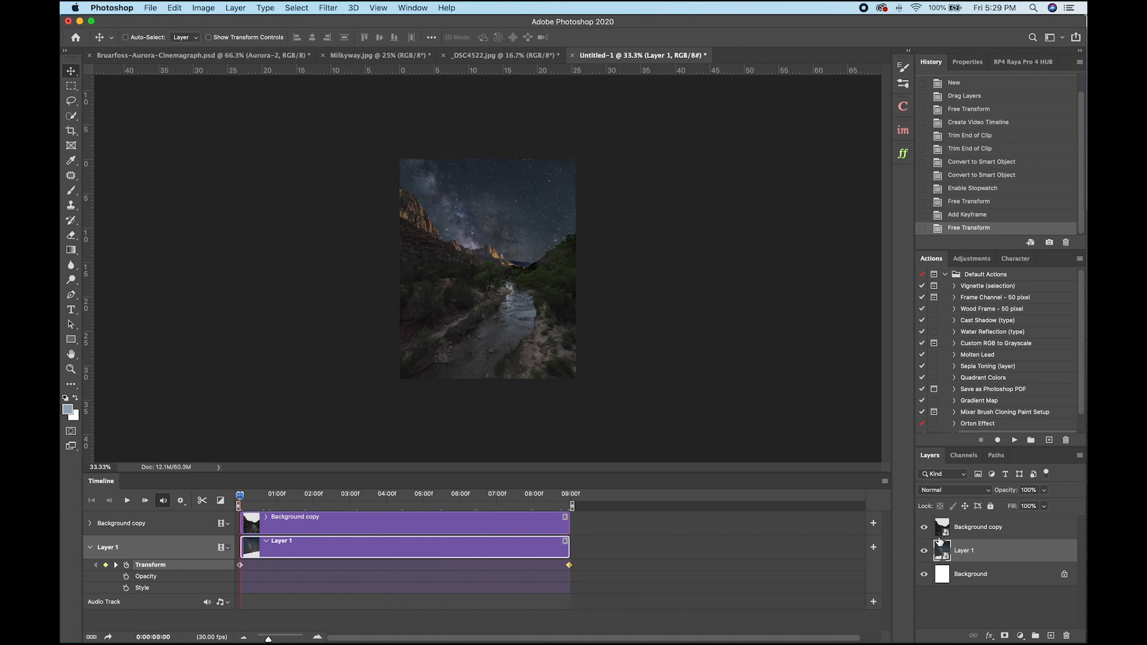
# - Scale the Background copy foreground to about 106.53%, center it over the canvas, and apply the transform
pyautogui.click(983, 532)
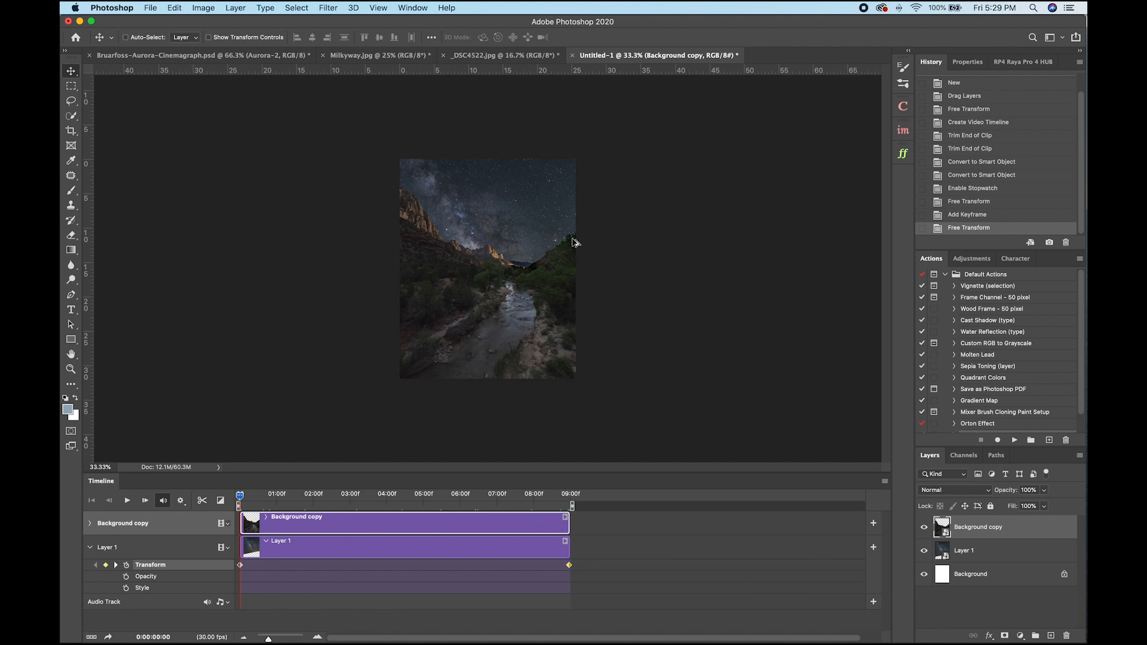
pyautogui.scroll(5, 587, 243)
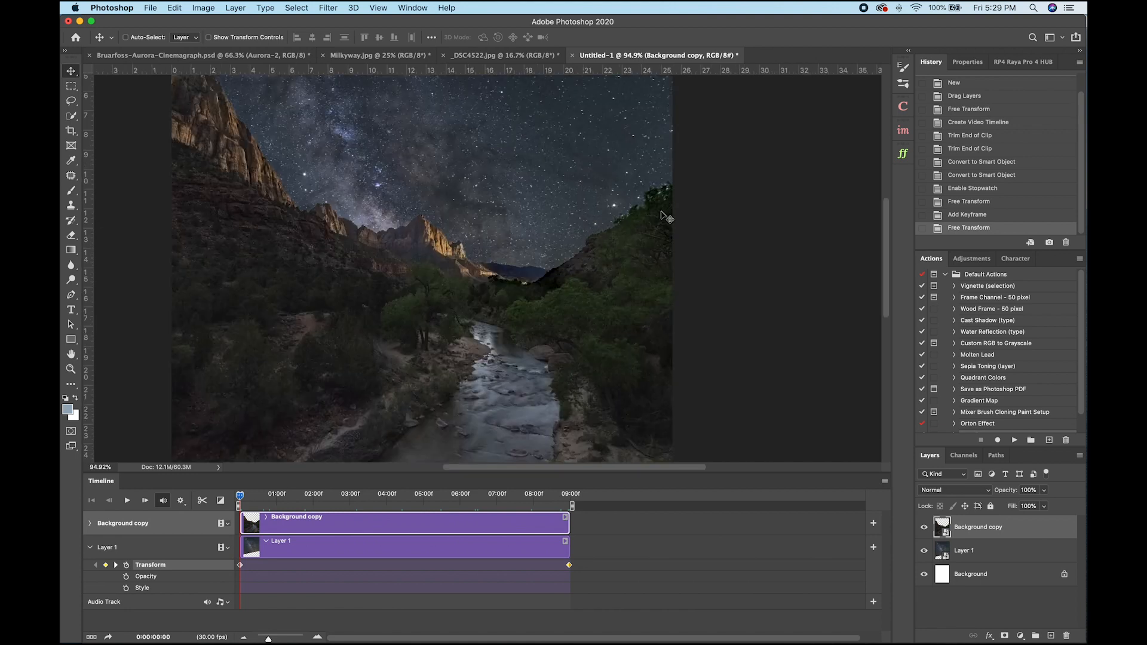
pyautogui.scroll(3, 674, 200)
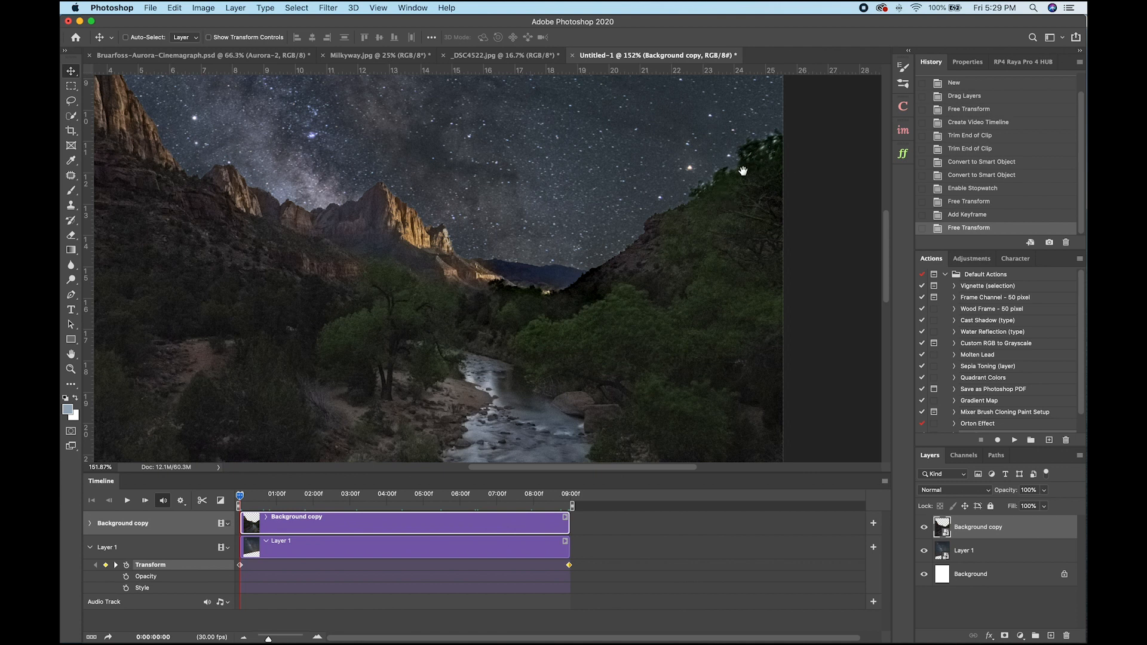
pyautogui.moveTo(741, 170); pyautogui.dragTo(564, 203)
pyautogui.scroll(-2, 564, 203)
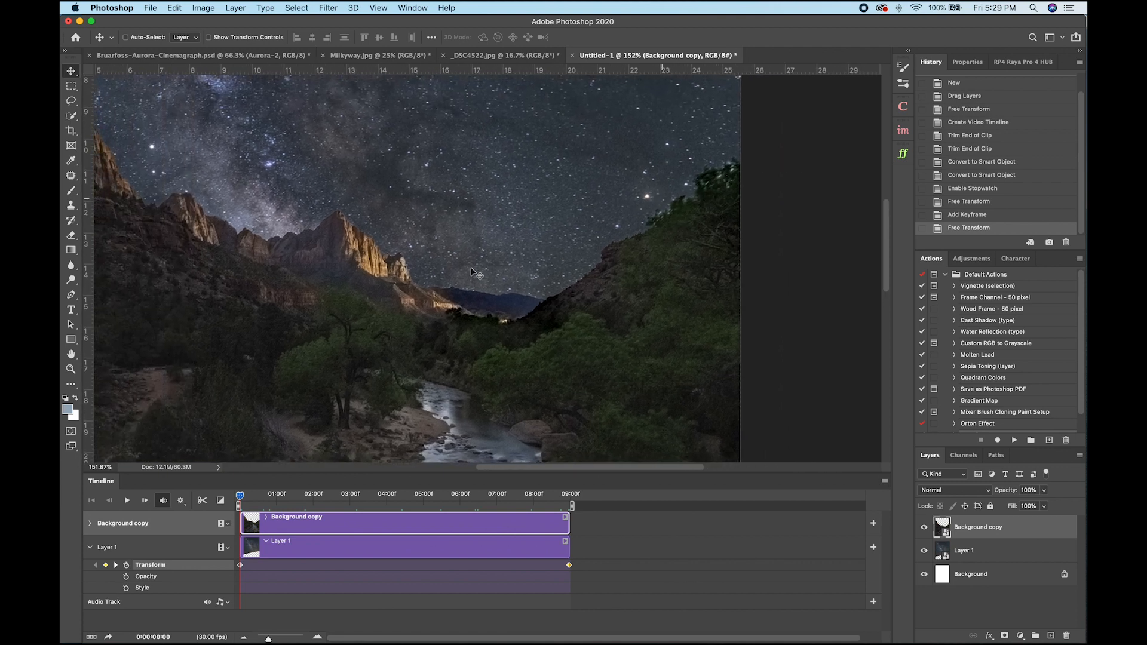
pyautogui.scroll(-5, 472, 272)
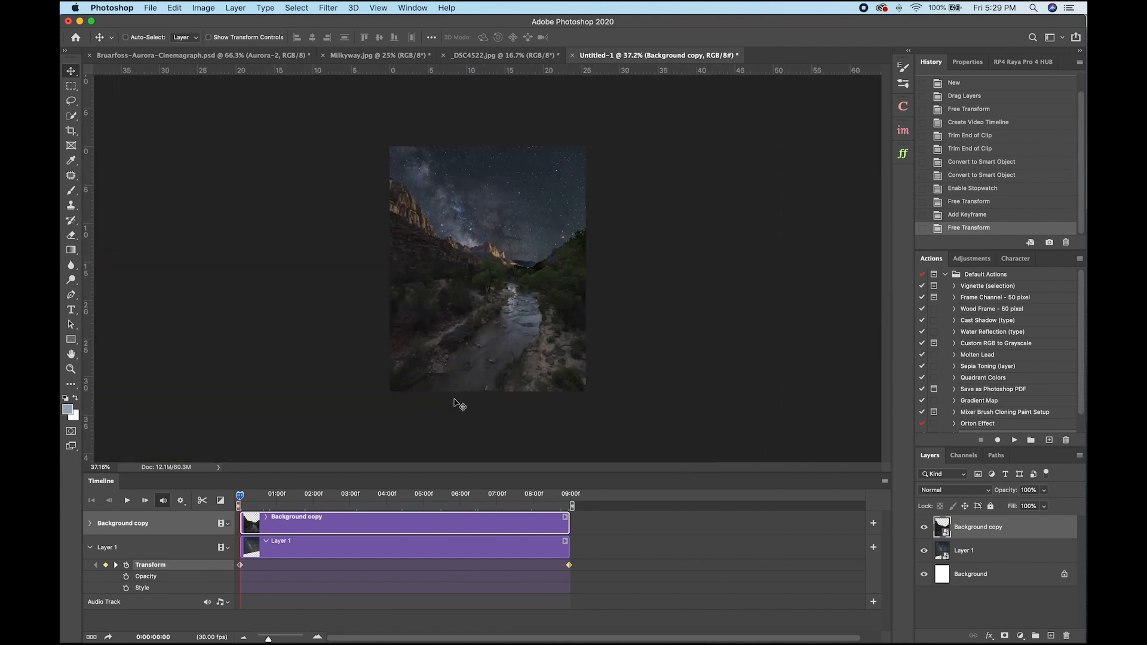
pyautogui.press('super+t')
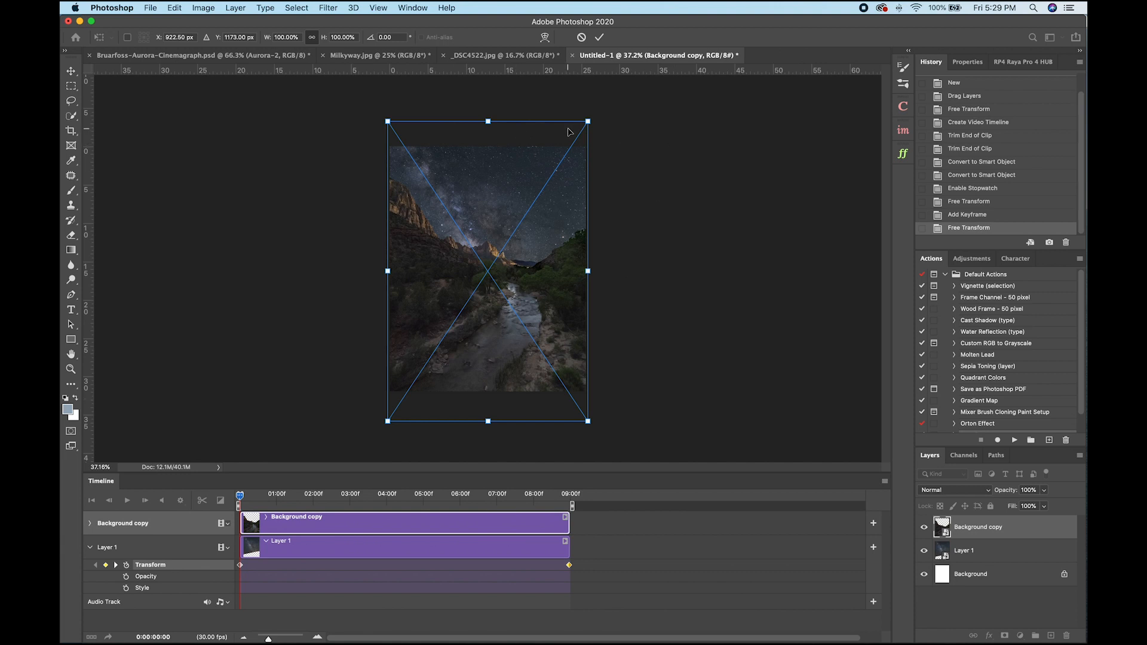
pyautogui.moveTo(589, 123); pyautogui.dragTo(594, 115)
pyautogui.moveTo(595, 423); pyautogui.dragTo(603, 435)
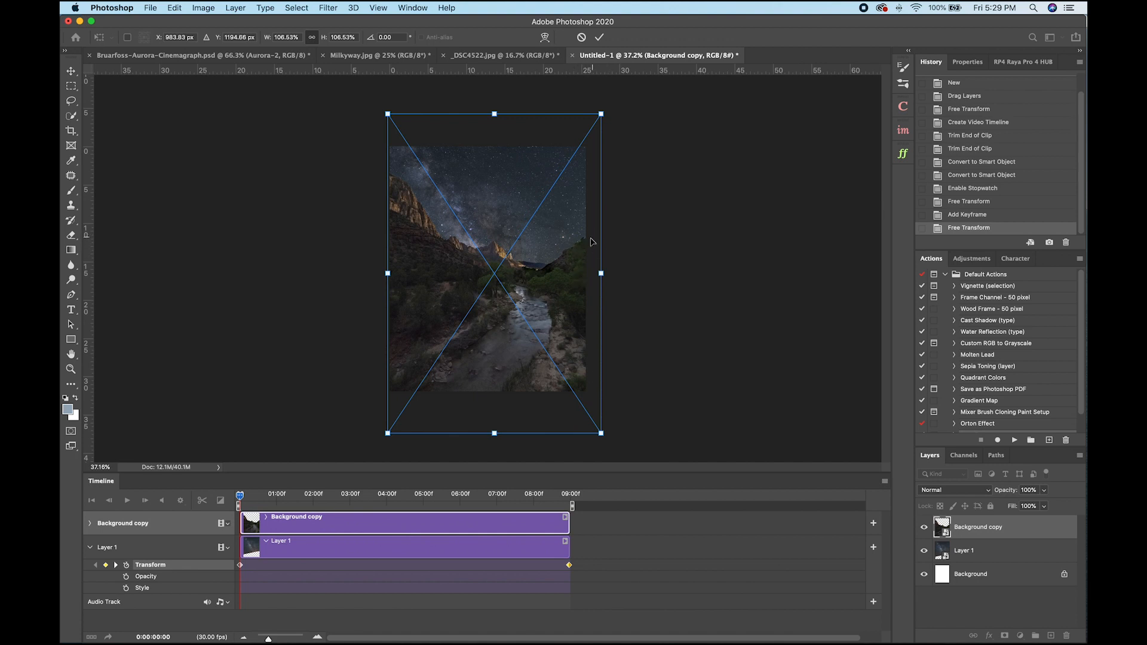
pyautogui.moveTo(574, 273)
pyautogui.mouseDown()
pyautogui.moveTo(561, 254)
pyautogui.moveTo(567, 281)
pyautogui.moveTo(565, 269)
pyautogui.mouseUp()
pyautogui.press('Return')
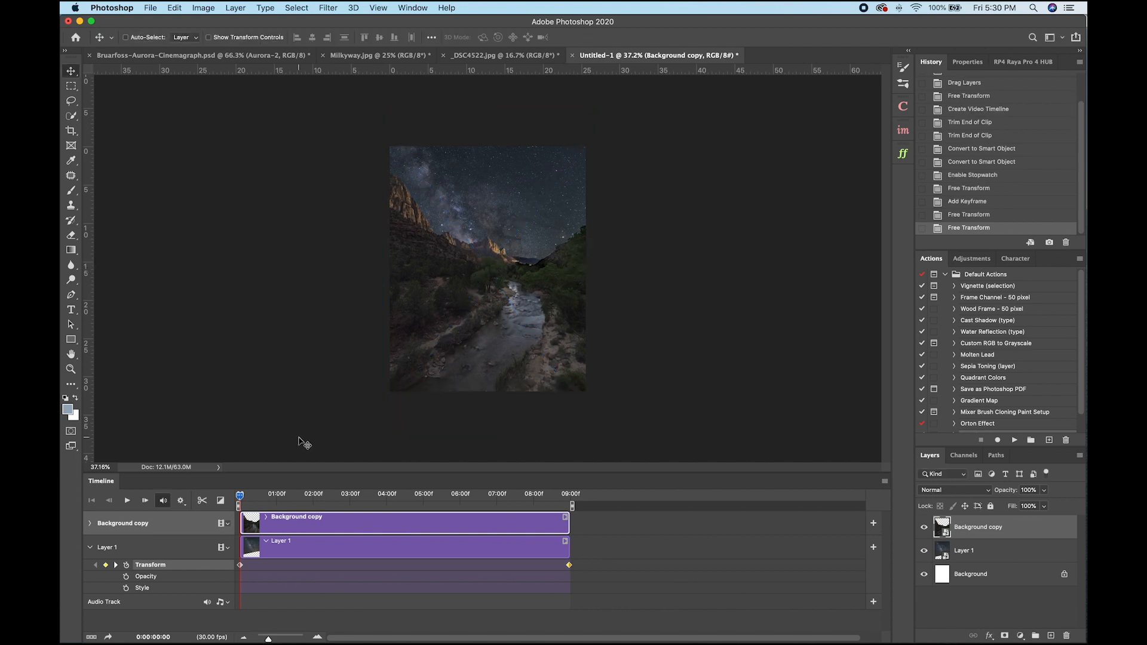
# - Enable Transform keyframing for Background copy at the start and add a second Transform keyframe at 0:00:08:29
pyautogui.click(89, 523)
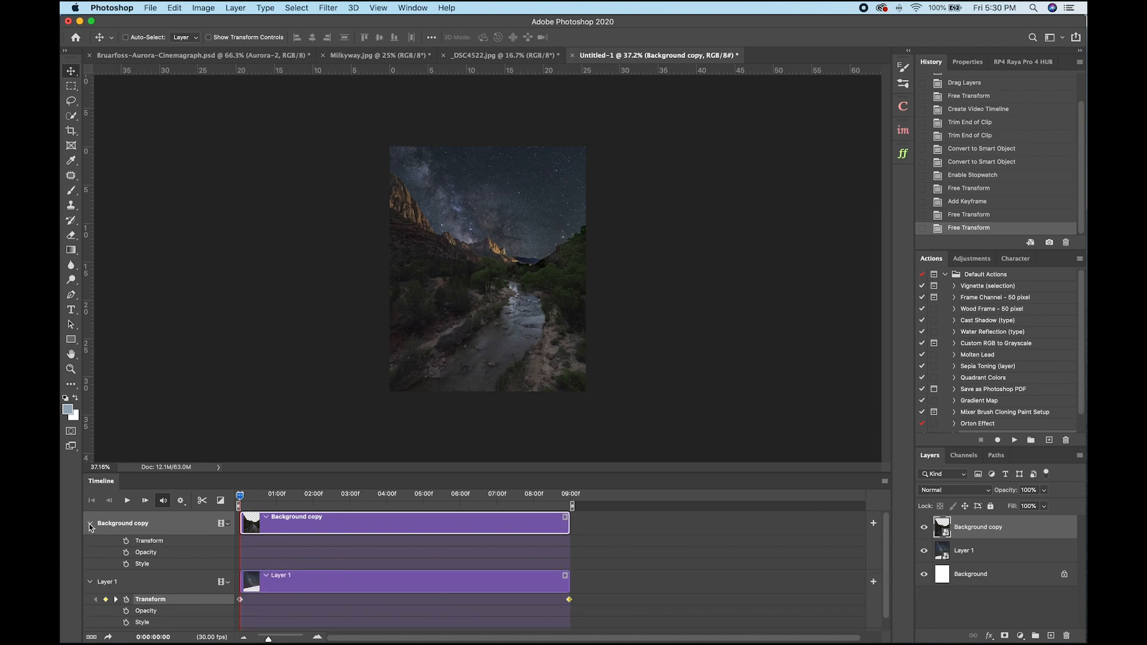
pyautogui.click(126, 542)
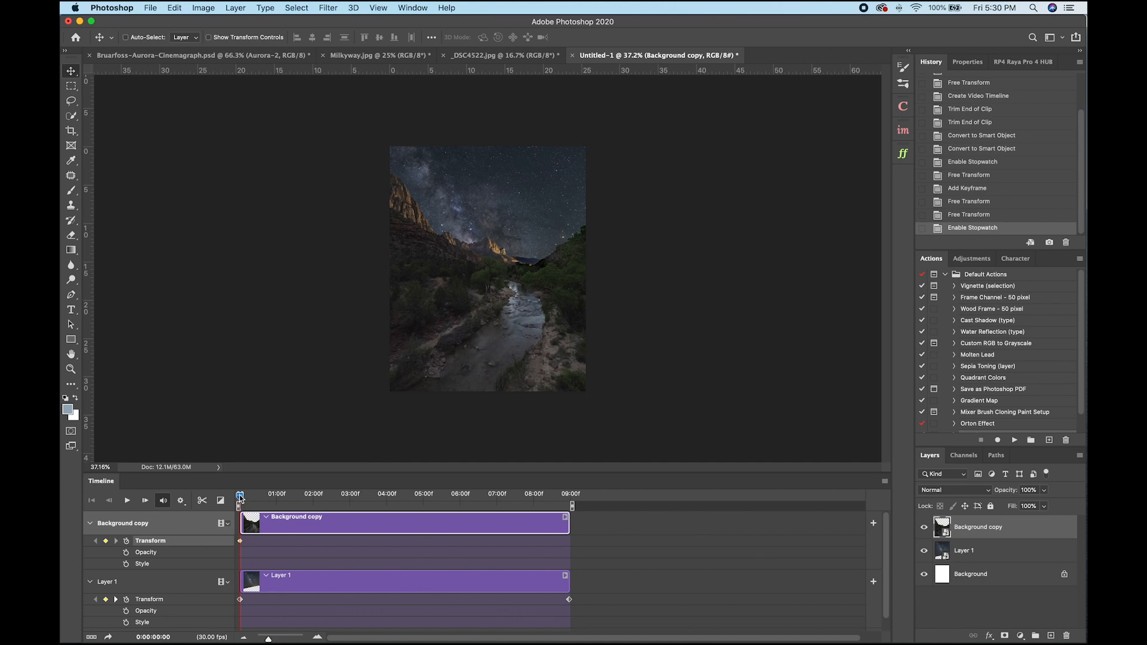
pyautogui.moveTo(369, 495); pyautogui.dragTo(574, 503)
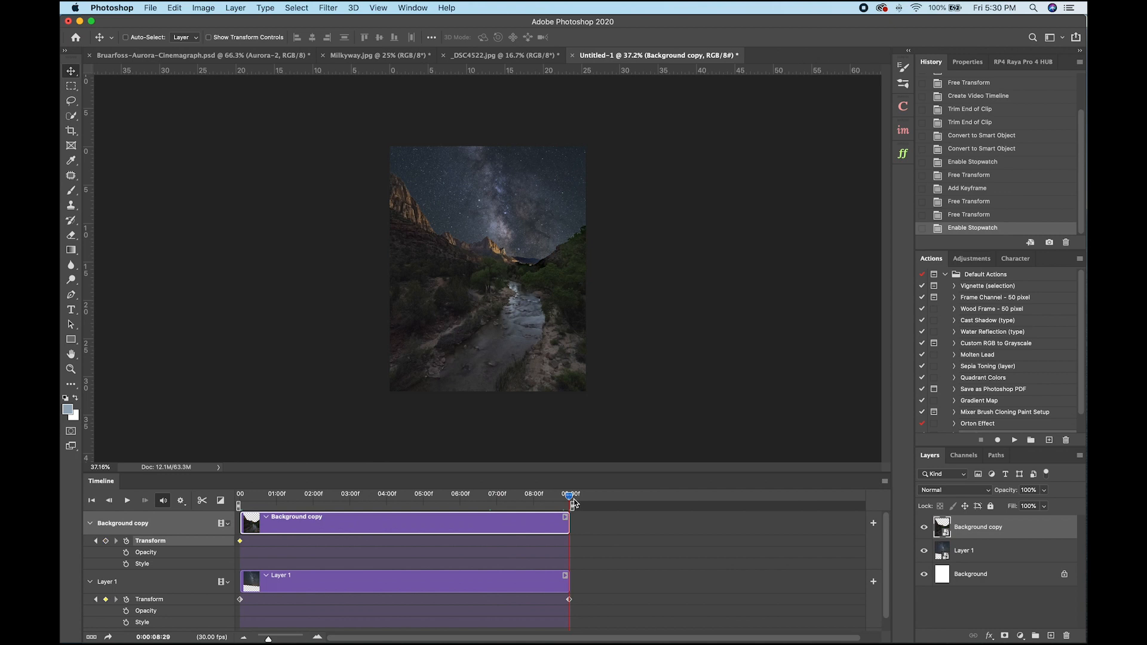
pyautogui.click(105, 541)
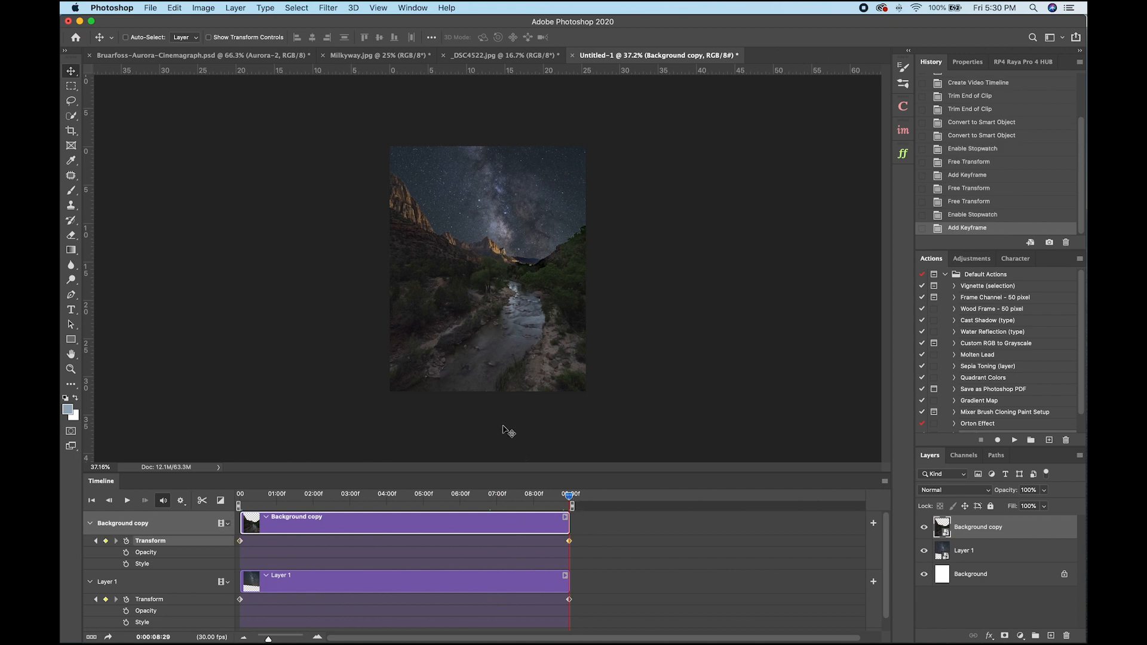
# - Enlarge Background copy from its center to about 133.98% at the end keyframe and apply the transform
pyautogui.press('super+t')
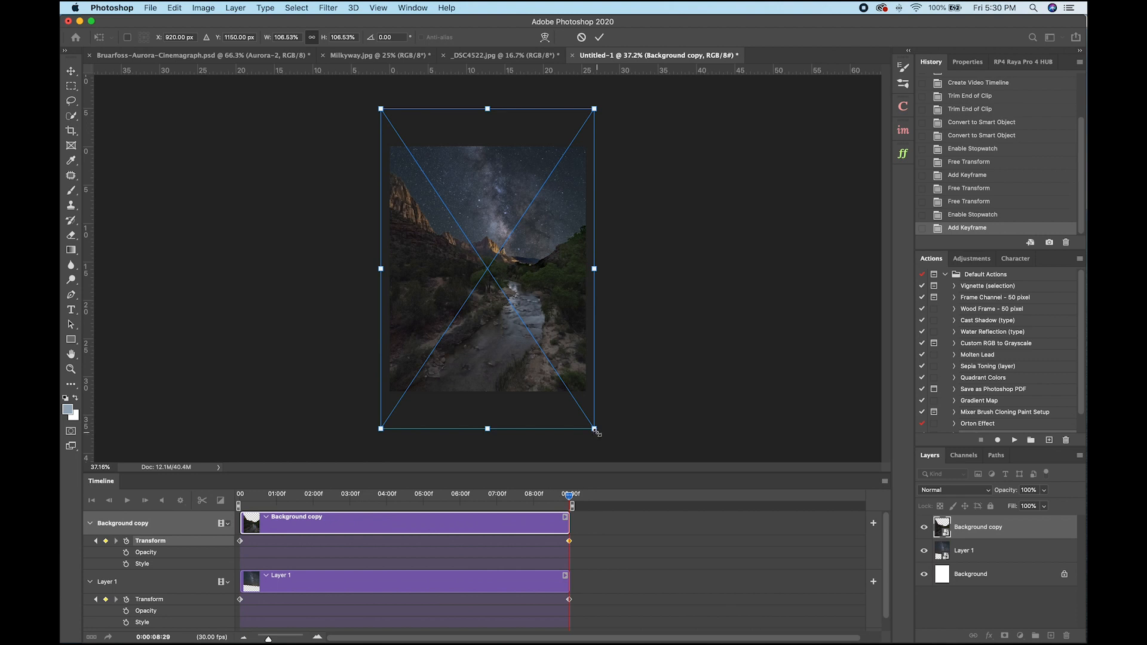
pyautogui.moveTo(597, 432); pyautogui.dragTo(615, 481)
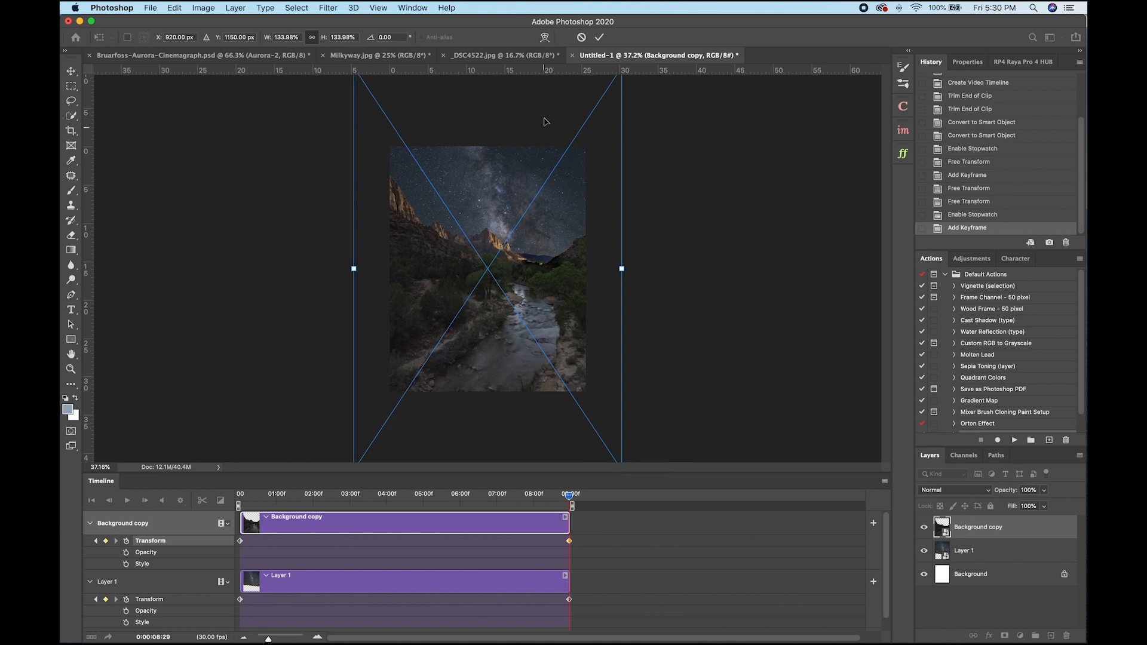
pyautogui.press('Return')
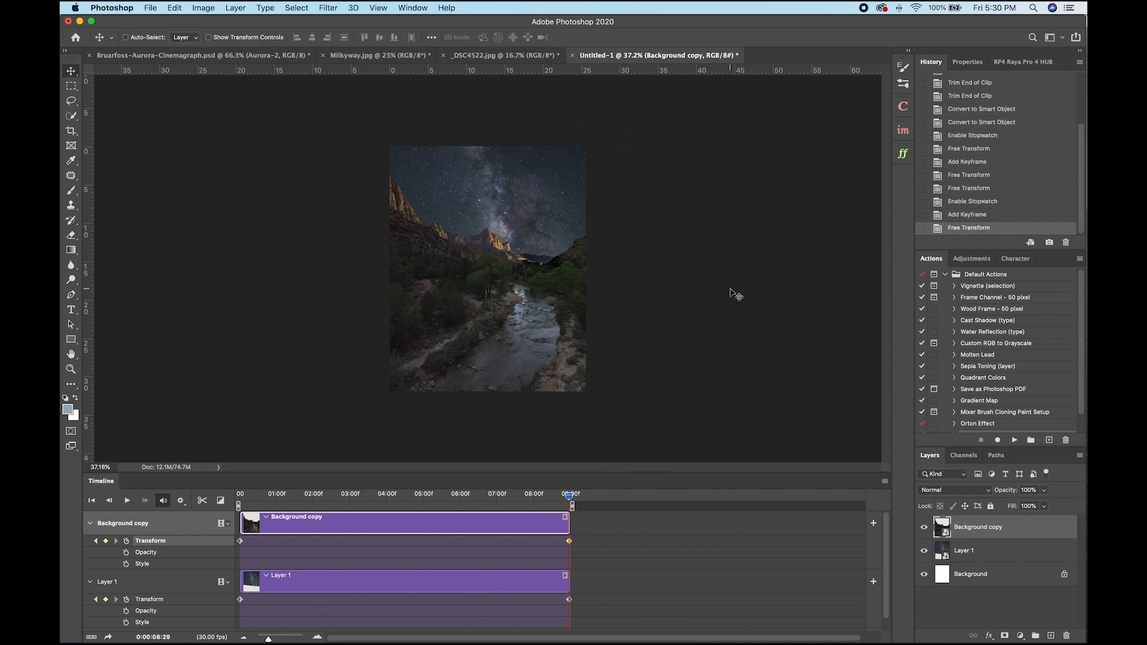
# - Play the animation from the start to preview the sky rotation together with the foreground zoom
pyautogui.moveTo(460, 497); pyautogui.dragTo(276, 498)
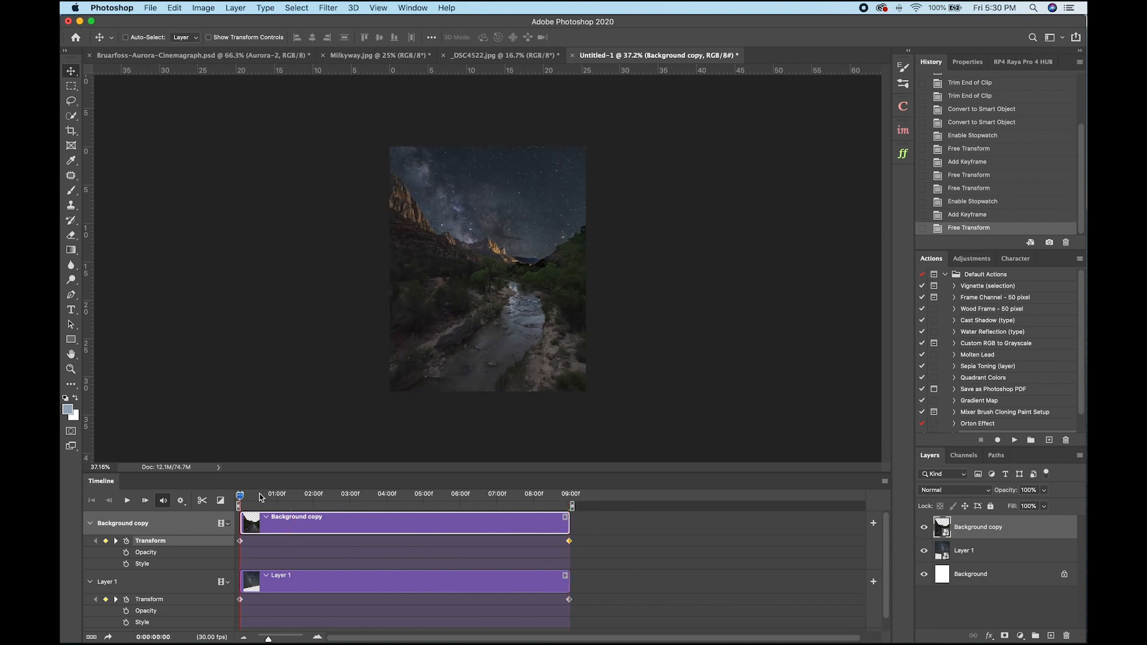
pyautogui.press('space')
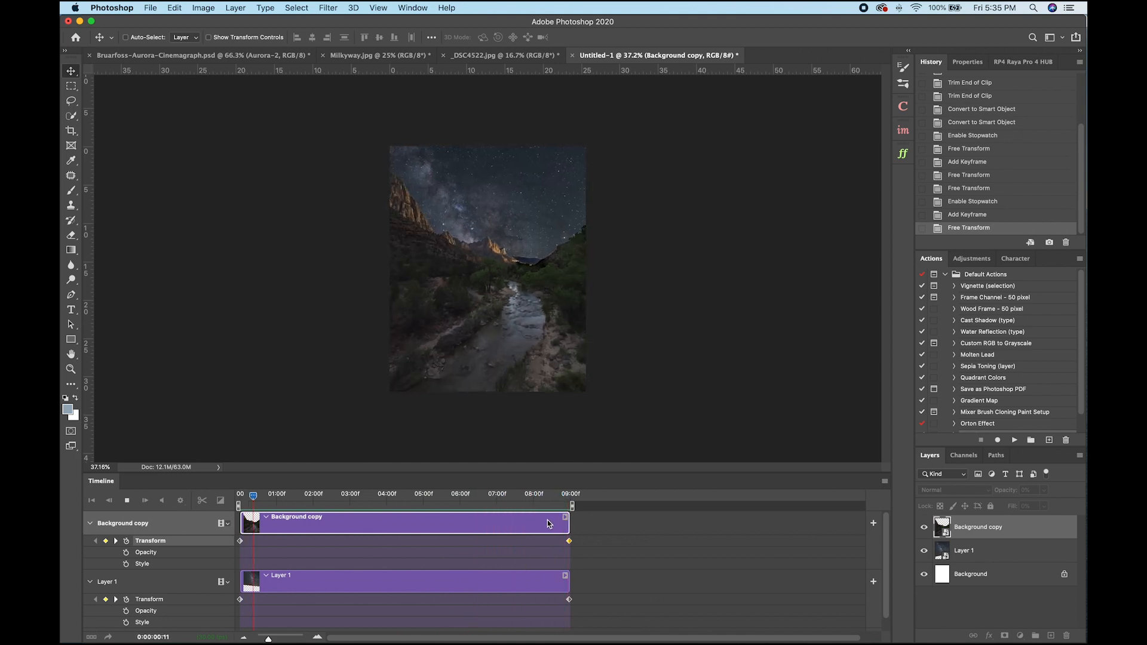
pyautogui.press('space')
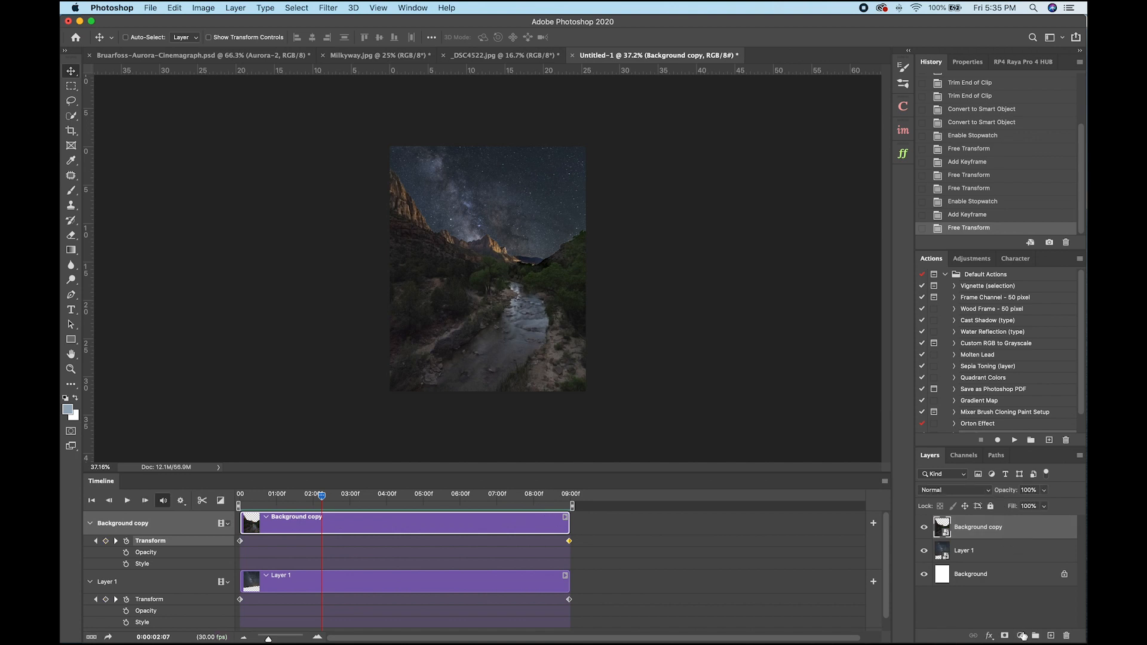
# - Add a Curves adjustment layer above Background copy and shape a gentle S-curve with an anchored shadow point and raised highlights
pyautogui.click(1024, 636)
pyautogui.click(1020, 481)
pyautogui.scroll(-2, 1017, 188)
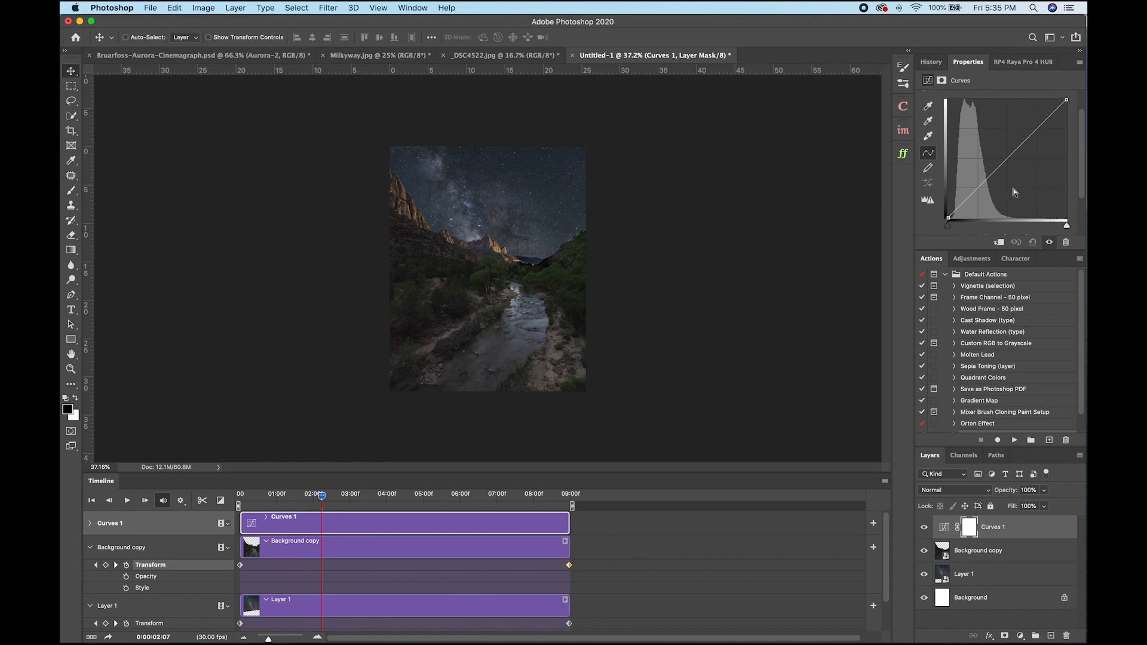
pyautogui.click(979, 190)
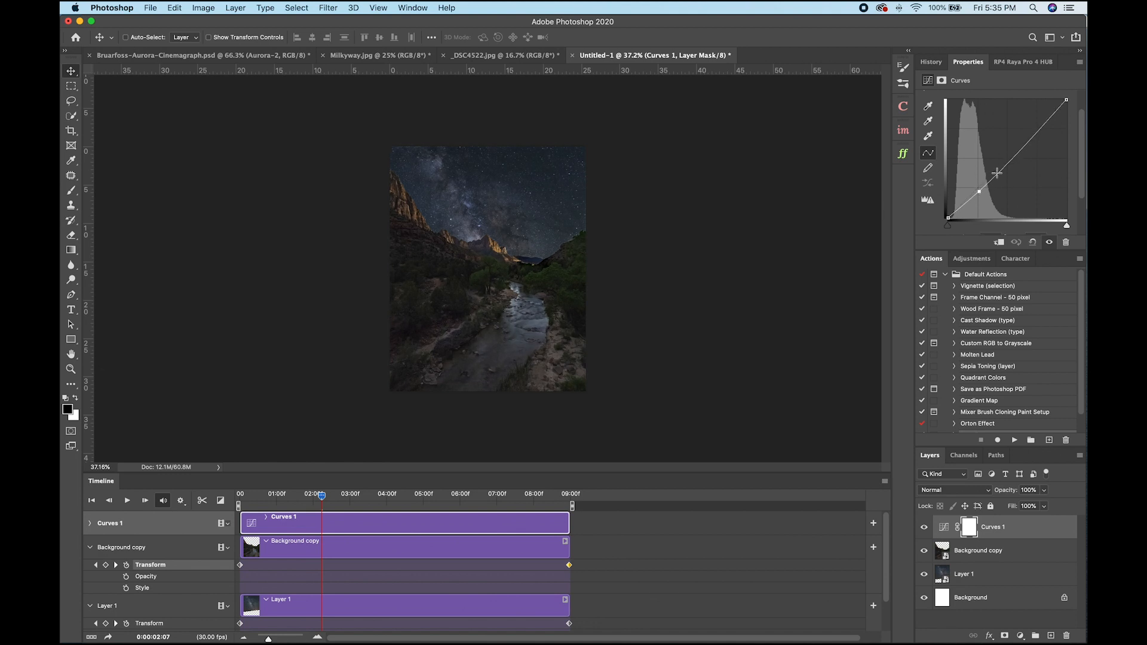
pyautogui.moveTo(1008, 164); pyautogui.dragTo(1031, 127)
pyautogui.click(1031, 129)
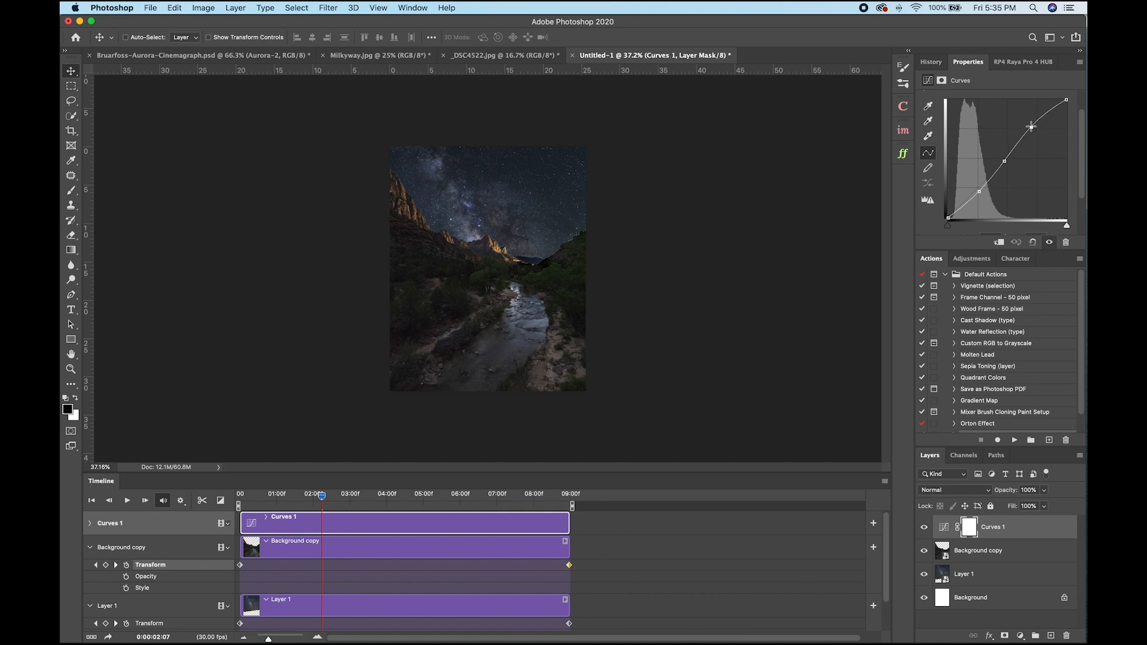
# - Compare the image with and without Curves 1, and reduce that adjustment layer's opacity to 74%
pyautogui.click(923, 528)
pyautogui.click(924, 527)
pyautogui.click(924, 527)
pyautogui.click(925, 527)
pyautogui.click(1043, 491)
pyautogui.moveTo(1028, 504); pyautogui.dragTo(1031, 504)
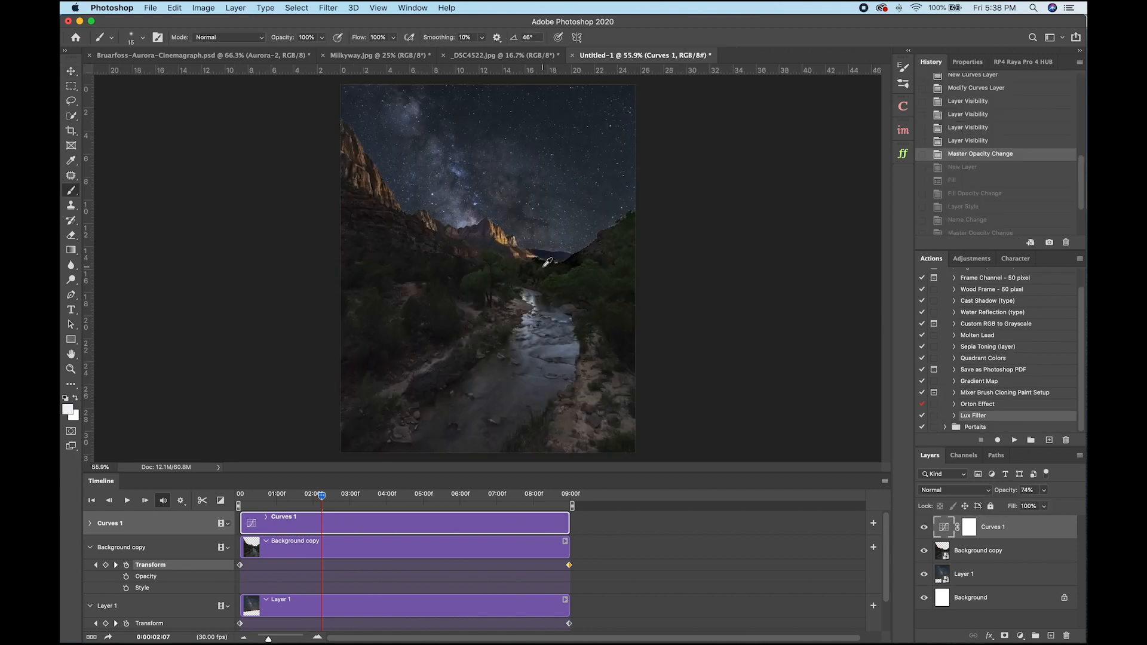
# - Add a Vibrance adjustment layer above Curves 1 with Vibrance at +11 and Saturation at +14
pyautogui.scroll(-4, 544, 267)
pyautogui.scroll(4, 544, 268)
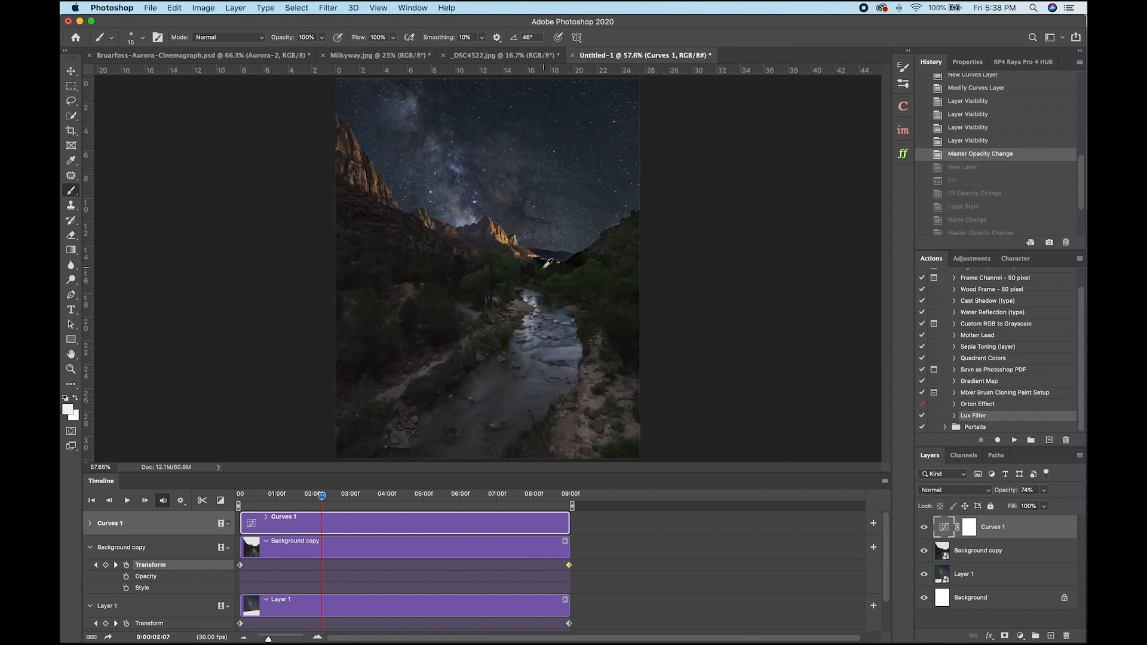
pyautogui.click(1021, 637)
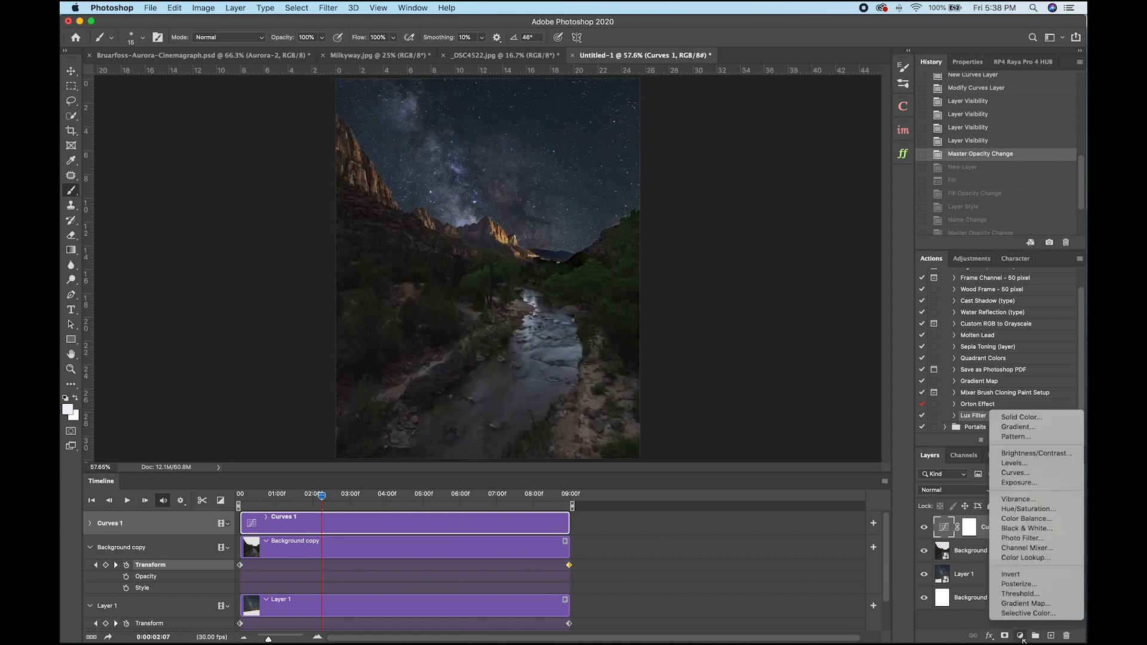
pyautogui.click(1026, 499)
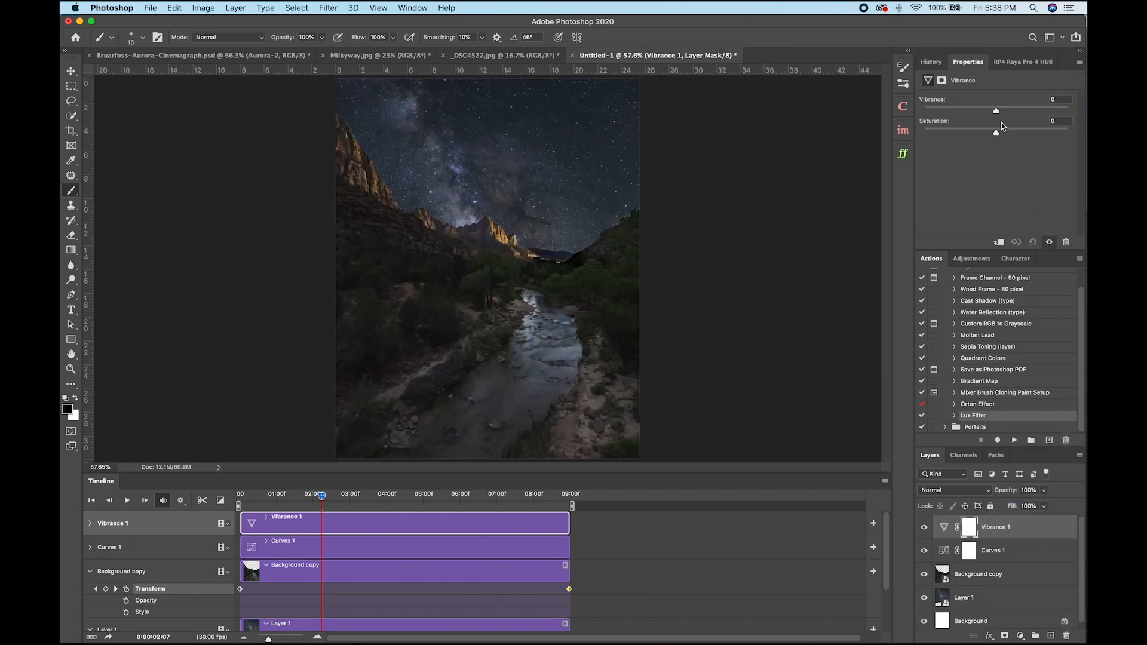
pyautogui.moveTo(997, 112); pyautogui.dragTo(1006, 114)
pyautogui.moveTo(1012, 134); pyautogui.dragTo(1006, 133)
# - Add a Hue/Saturation adjustment layer and reduce Yellows saturation to -39 with targeted adjustment on the sunlit peak
pyautogui.click(1019, 635)
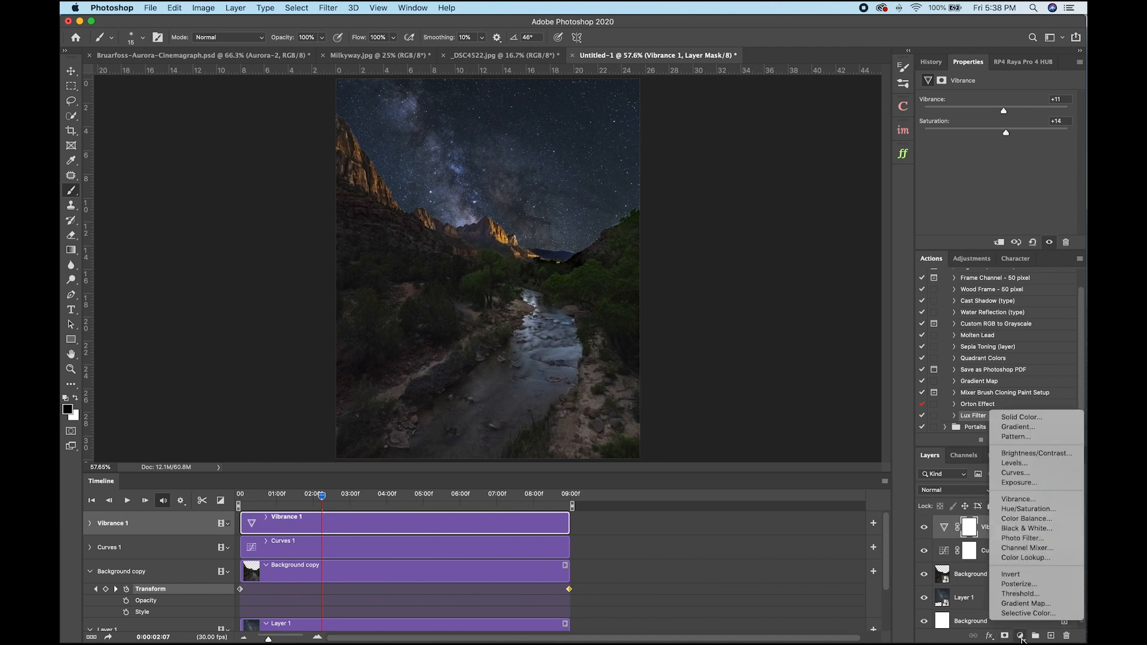
pyautogui.click(1026, 508)
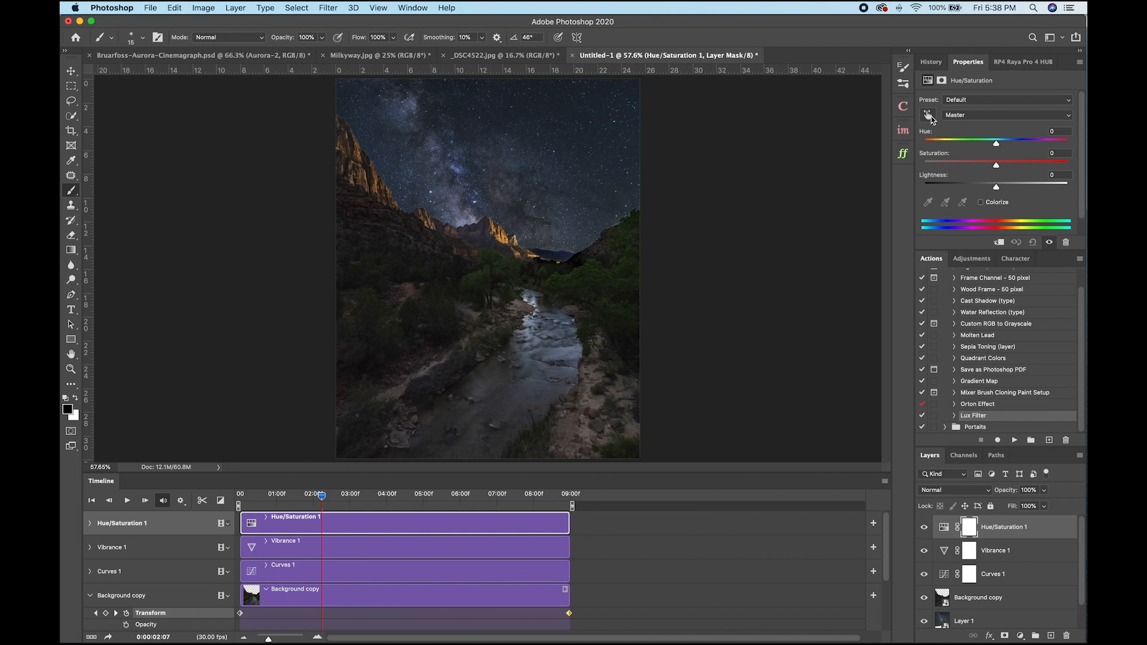
pyautogui.click(928, 115)
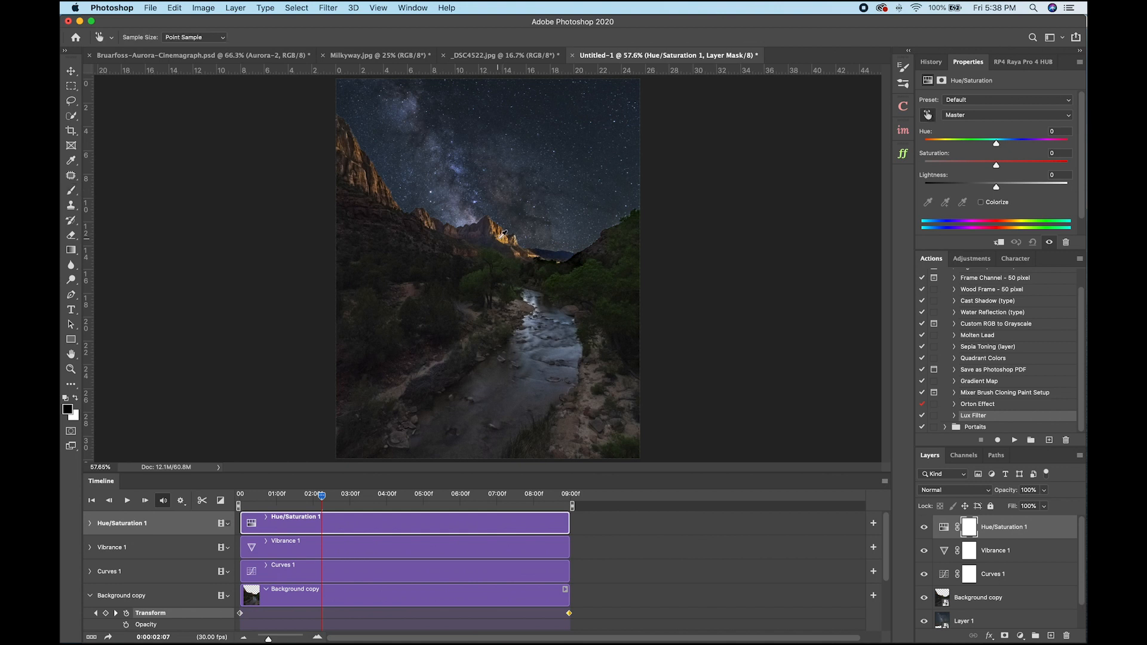
pyautogui.moveTo(504, 235)
pyautogui.mouseDown()
pyautogui.moveTo(441, 243)
pyautogui.moveTo(517, 250)
pyautogui.moveTo(484, 251)
pyautogui.moveTo(504, 251)
pyautogui.mouseUp()
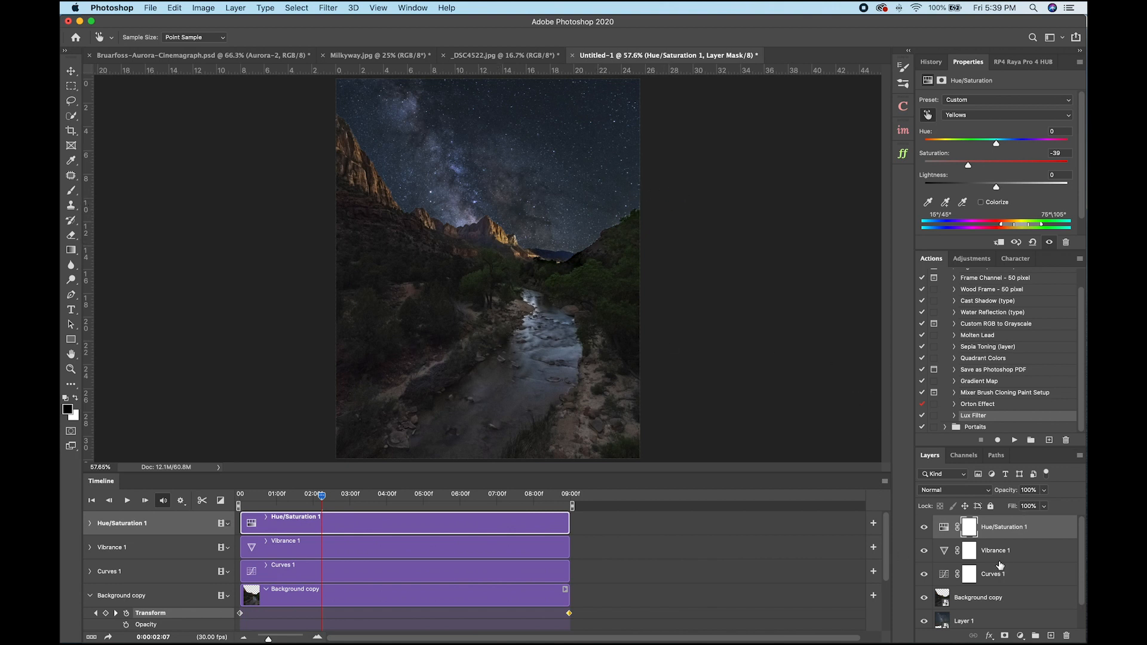
# - Create an empty layer directly above Background copy and prepare the Brush tool with a small size and white foreground color
pyautogui.scroll(-1, 1000, 565)
pyautogui.click(998, 578)
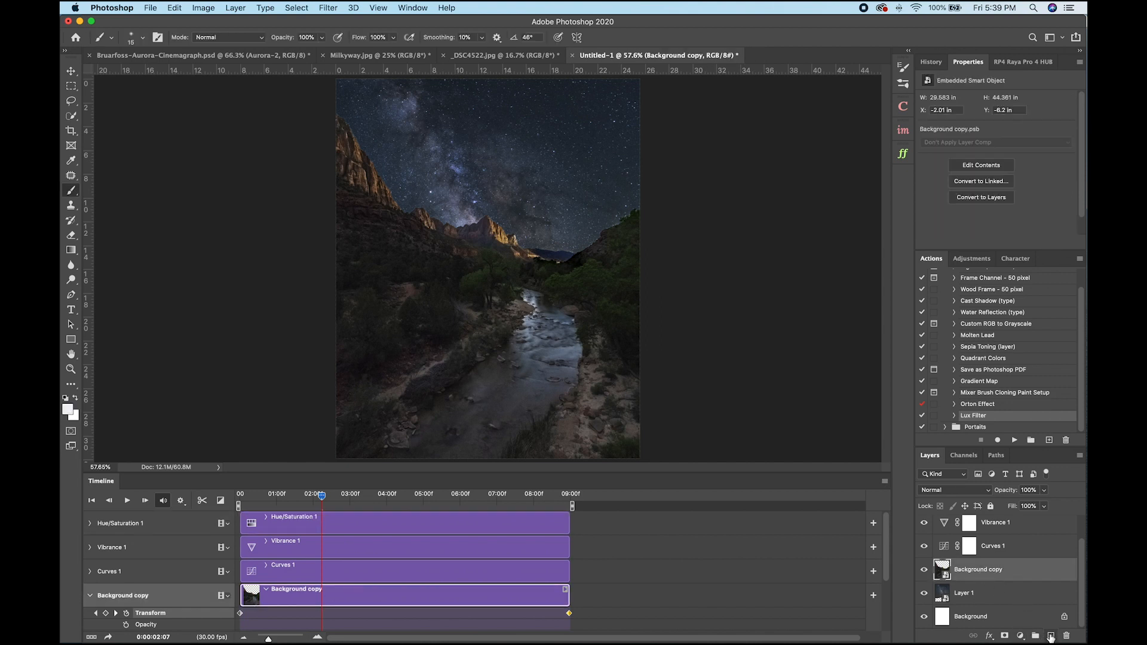
pyautogui.click(1051, 637)
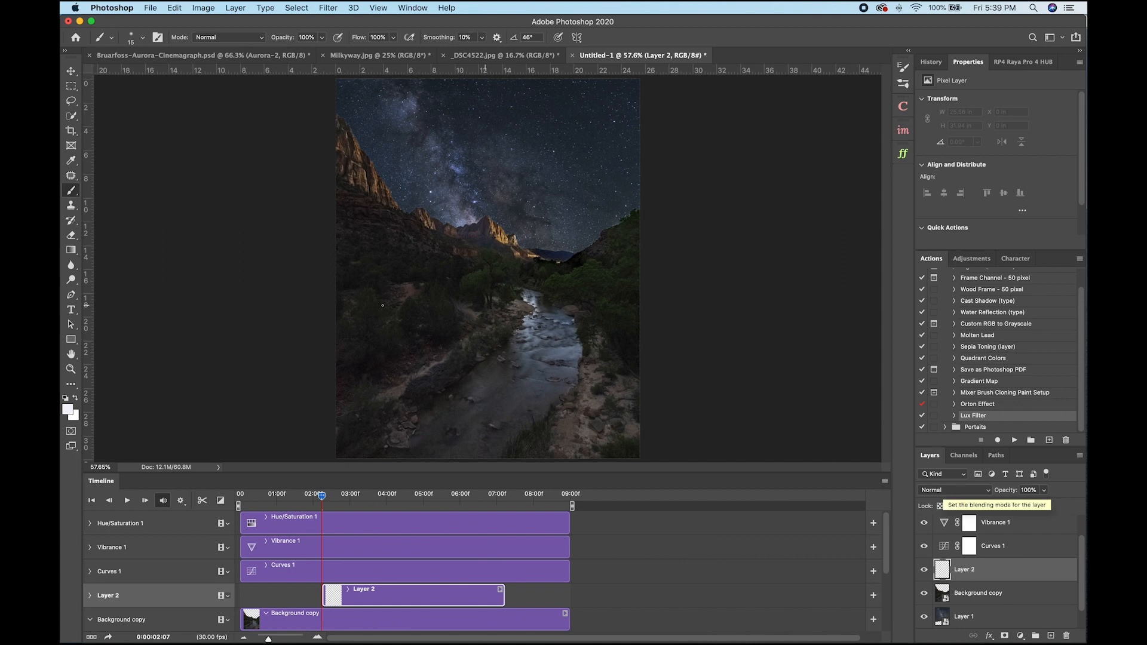
pyautogui.rightClick(70, 191)
pyautogui.click(115, 191)
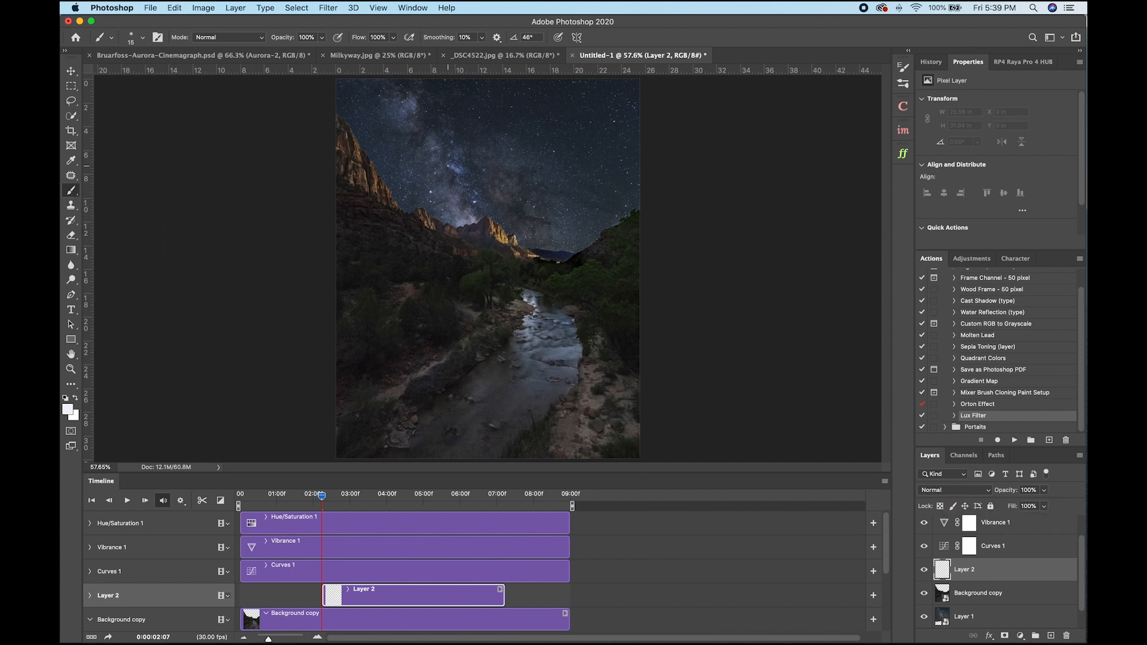
pyautogui.scroll(5, 589, 179)
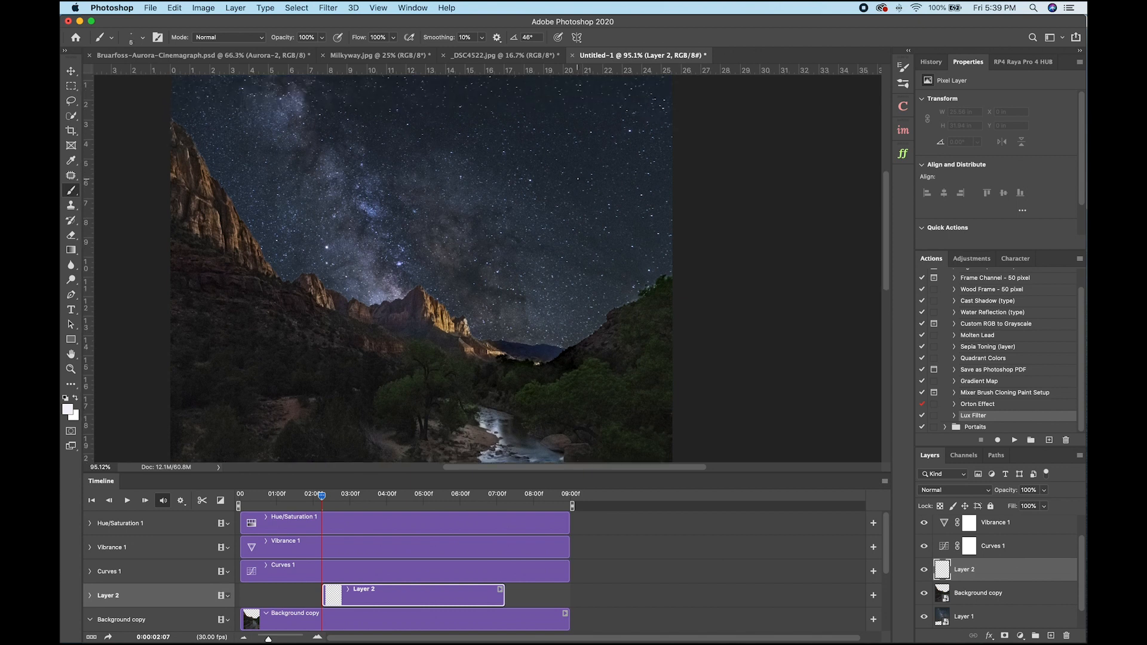
pyautogui.click(68, 409)
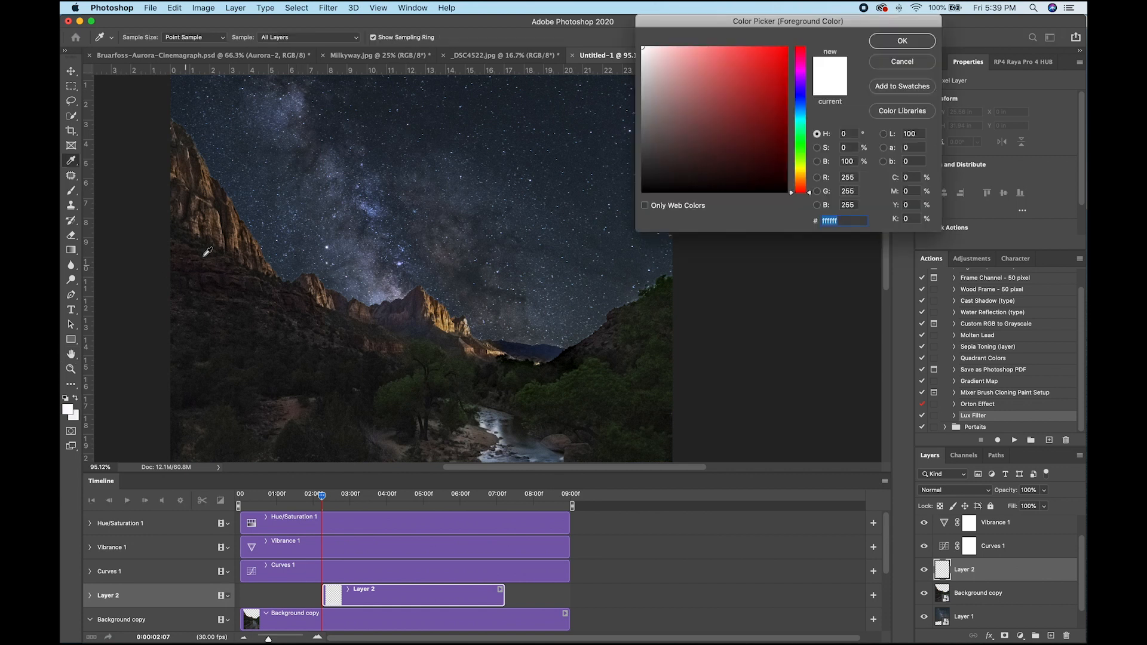
pyautogui.click(902, 41)
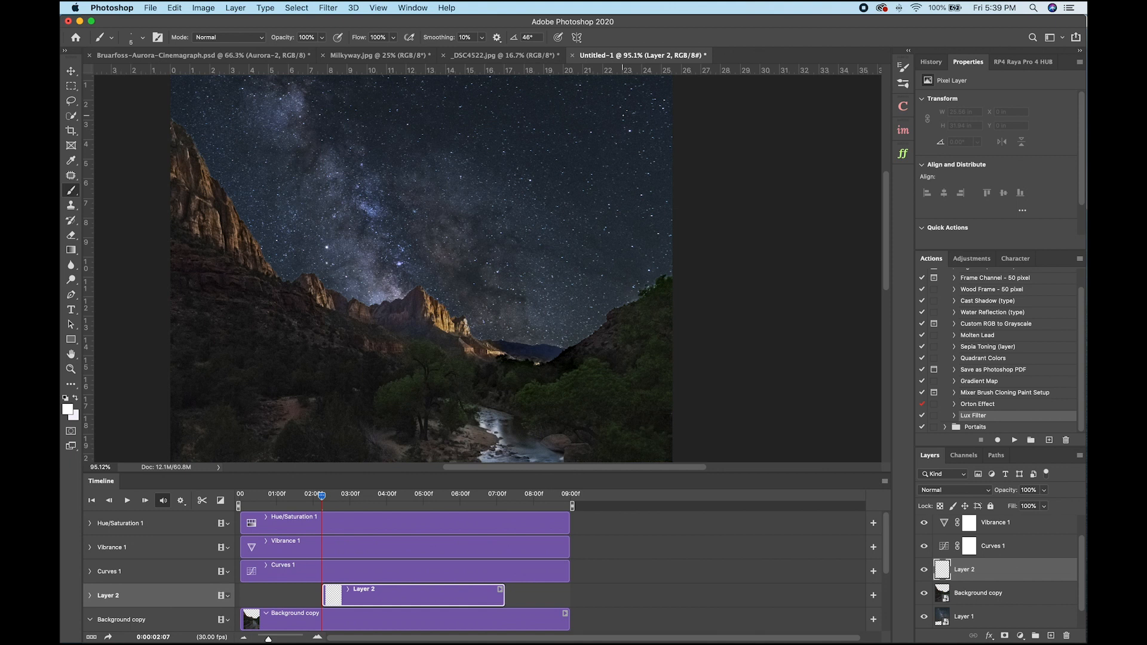
pyautogui.scroll(1, 421, 269)
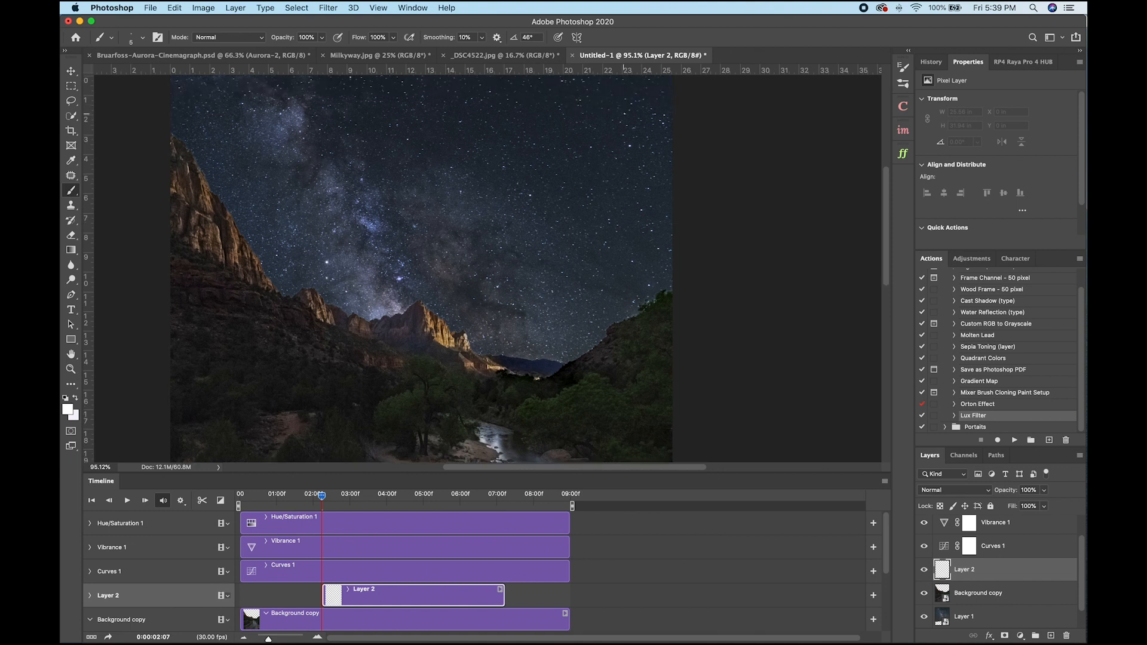
pyautogui.click(673, 98)
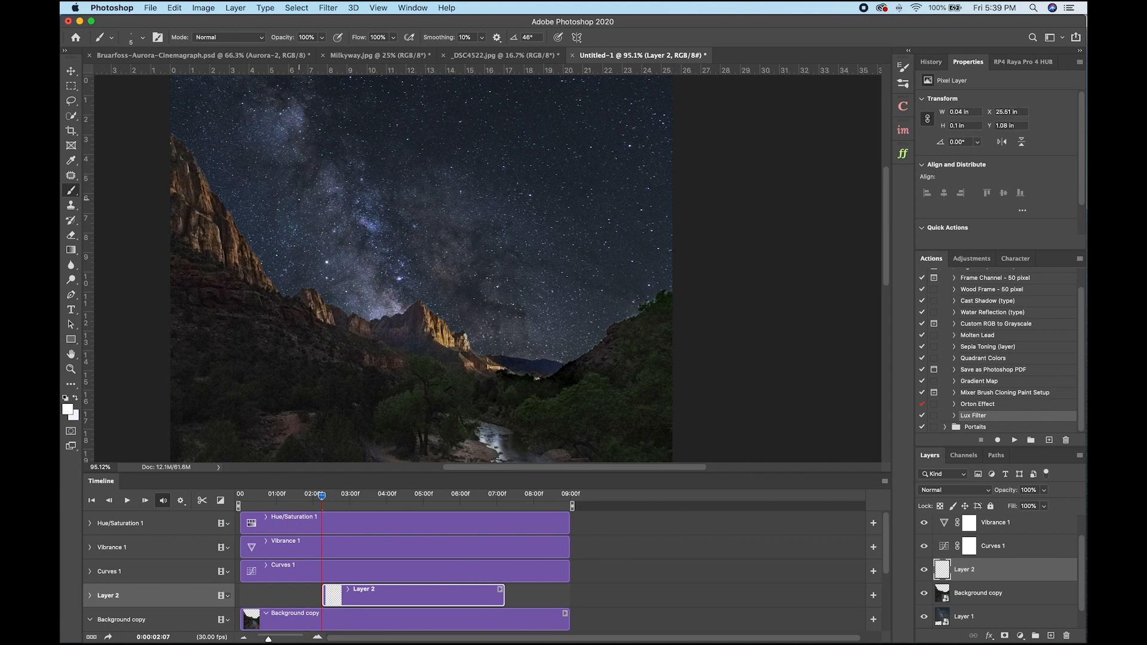
pyautogui.keyDown('shift'); pyautogui.click(235, 216); pyautogui.keyUp('shift')
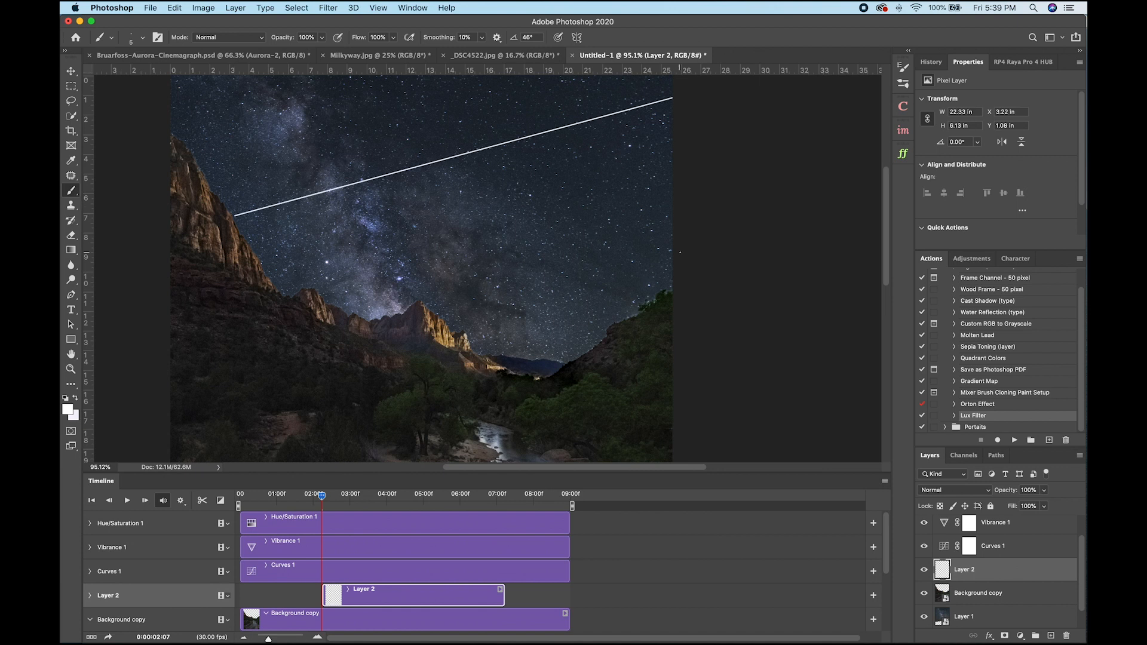
pyautogui.scroll(2, 421, 269)
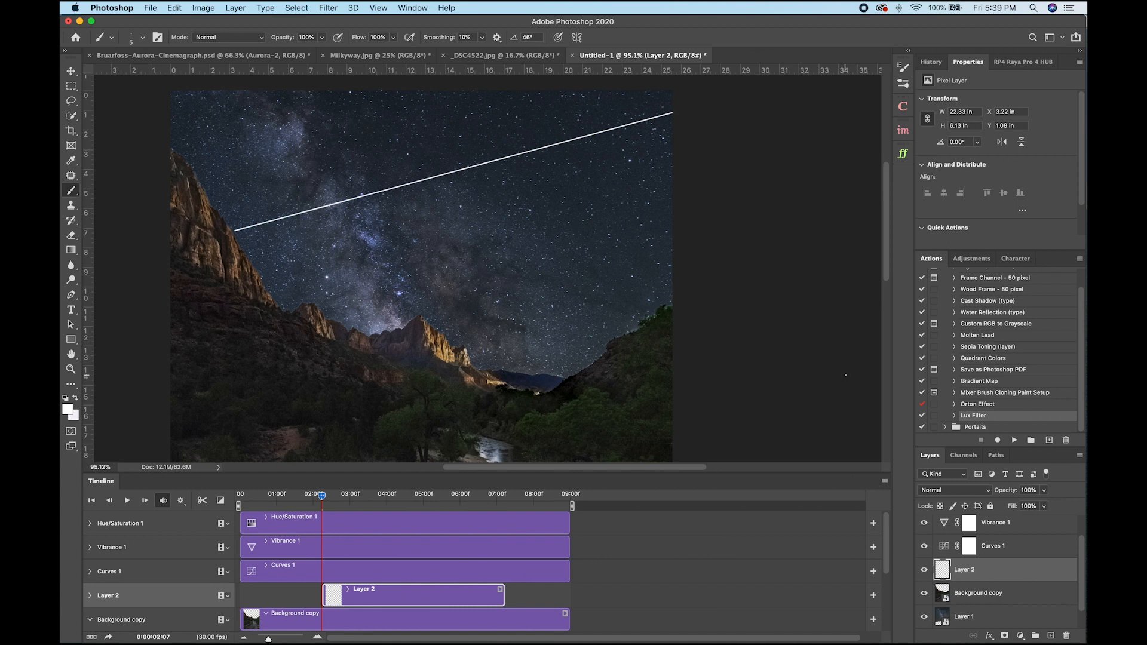
pyautogui.press('super+z')
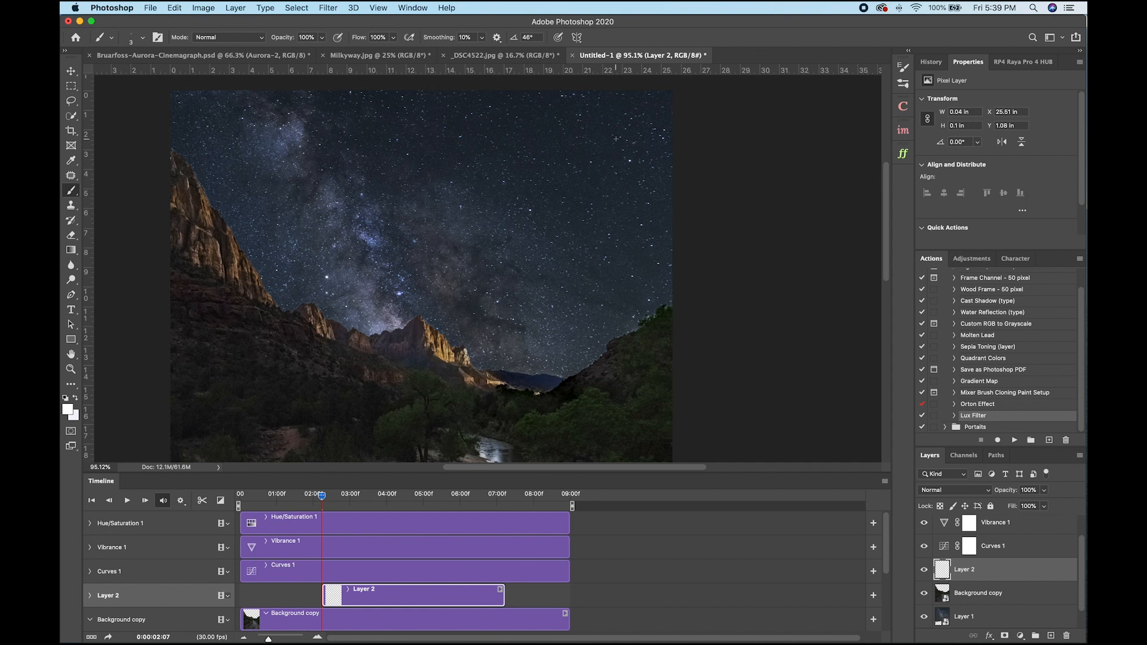
# - Paint a thin straight white line with a 2 px brush from the sky's right edge down to the left cliff
pyautogui.click(672, 119)
pyautogui.keyDown('shift'); pyautogui.click(233, 219); pyautogui.keyUp('shift')
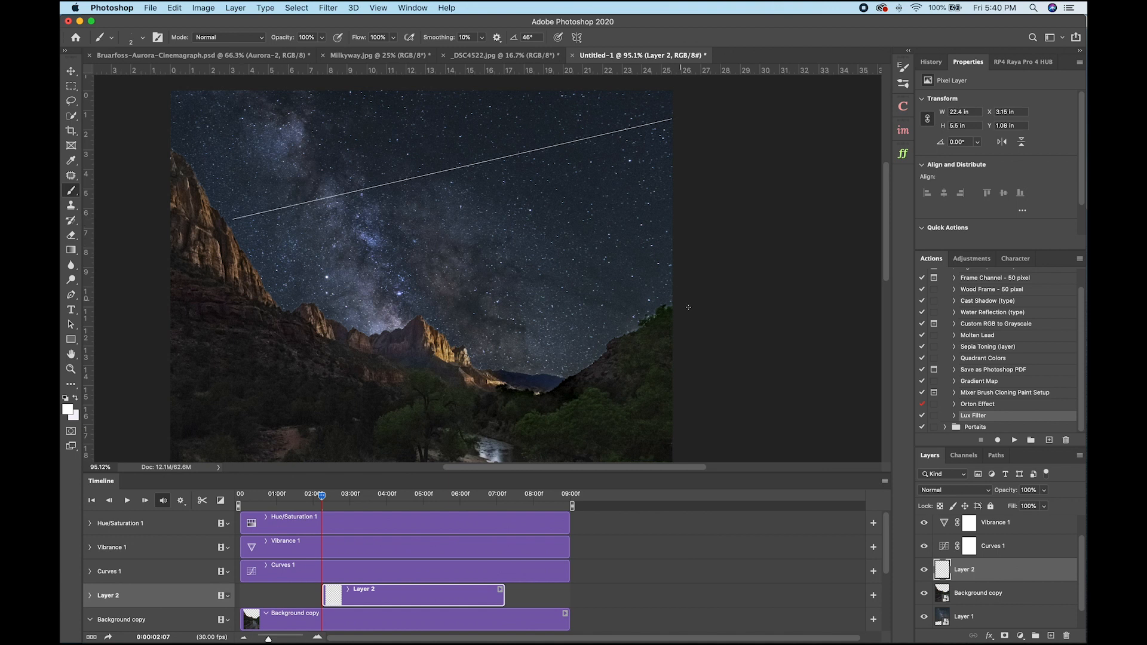
# - Copy three separate rectangular segments of the white line on Layer 2, at its right end, middle and left end, onto individual layers
pyautogui.click(71, 86)
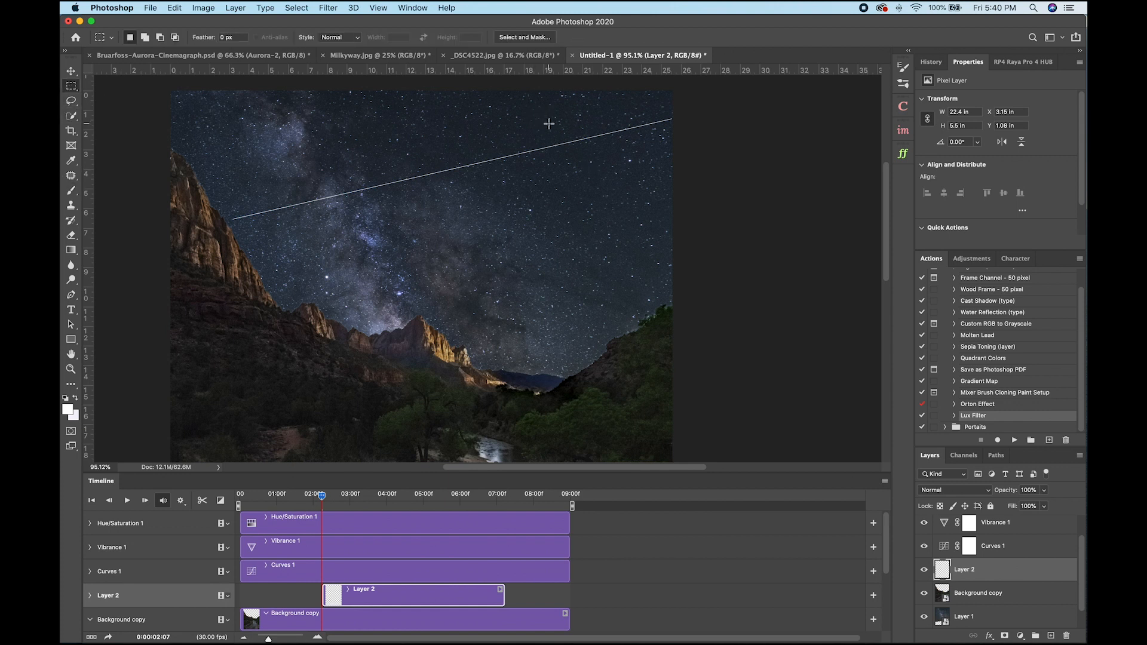
pyautogui.moveTo(578, 94); pyautogui.dragTo(673, 161)
pyautogui.hotkey('ctrl', 'j')
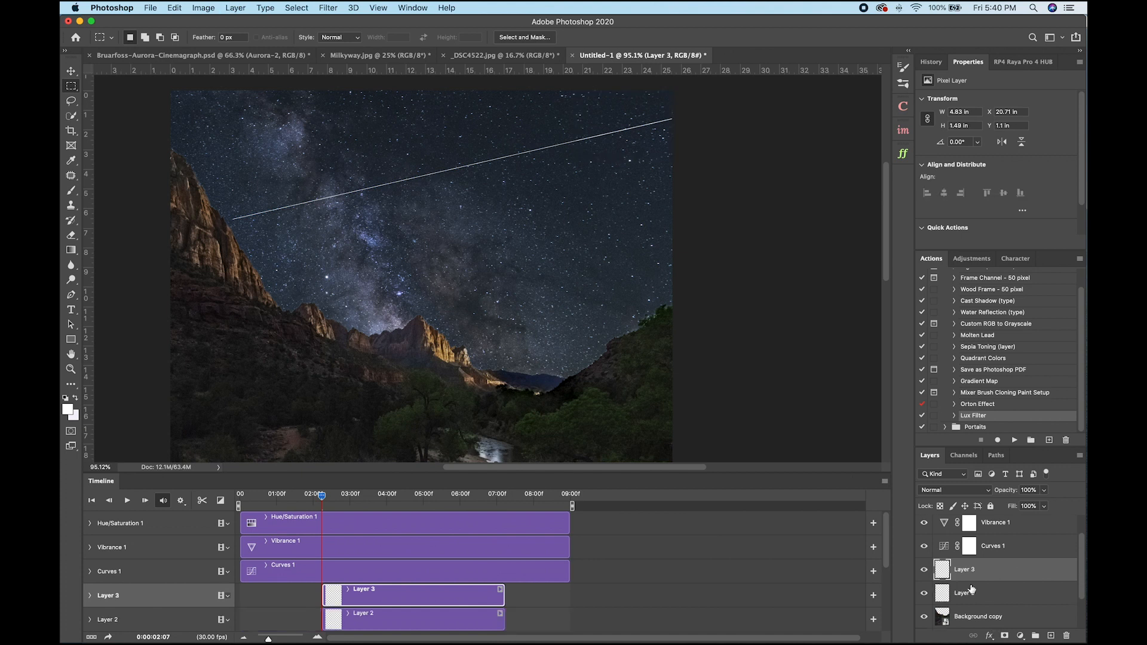
pyautogui.moveTo(428, 131); pyautogui.dragTo(512, 215)
pyautogui.click(1013, 593)
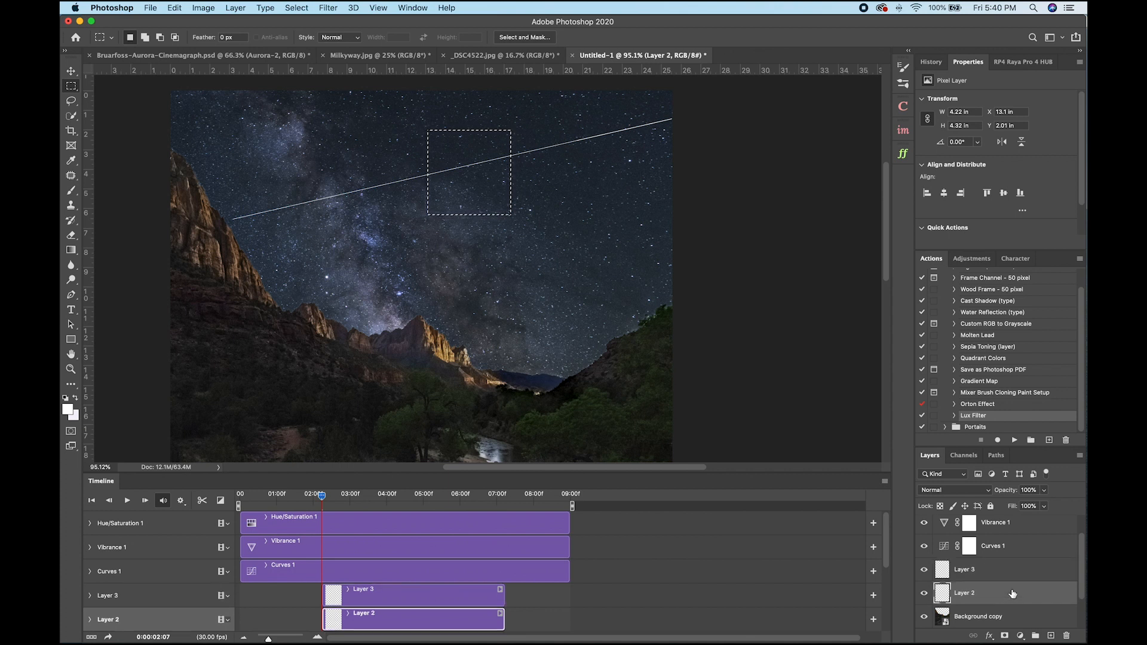
pyautogui.press('super+j')
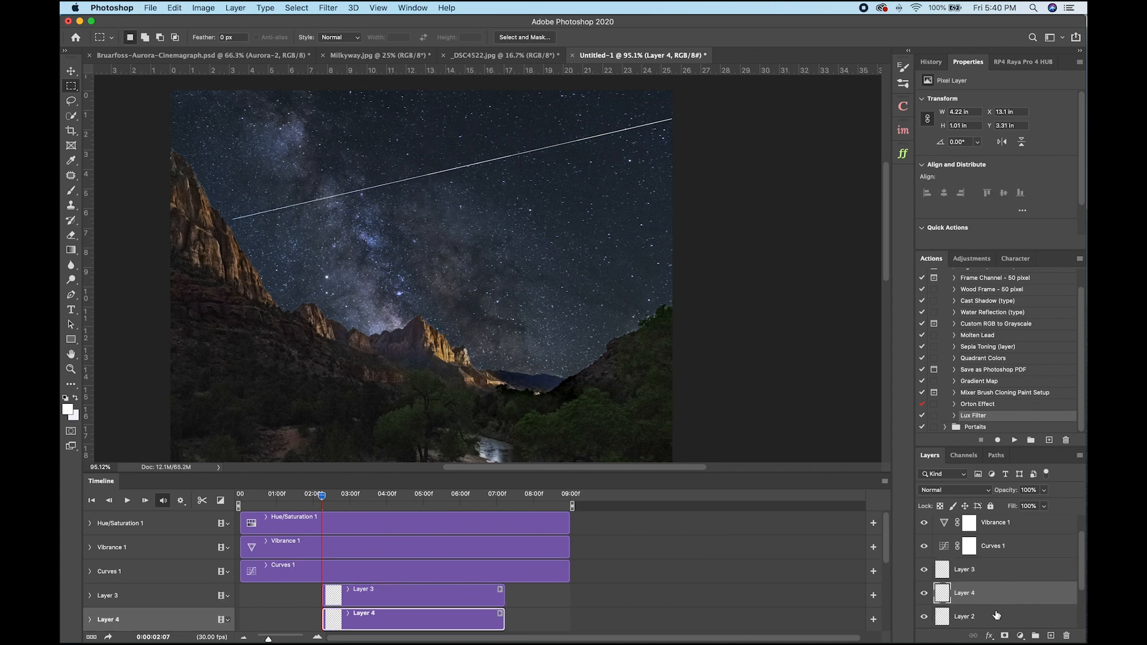
pyautogui.click(997, 617)
pyautogui.moveTo(248, 168); pyautogui.dragTo(361, 251)
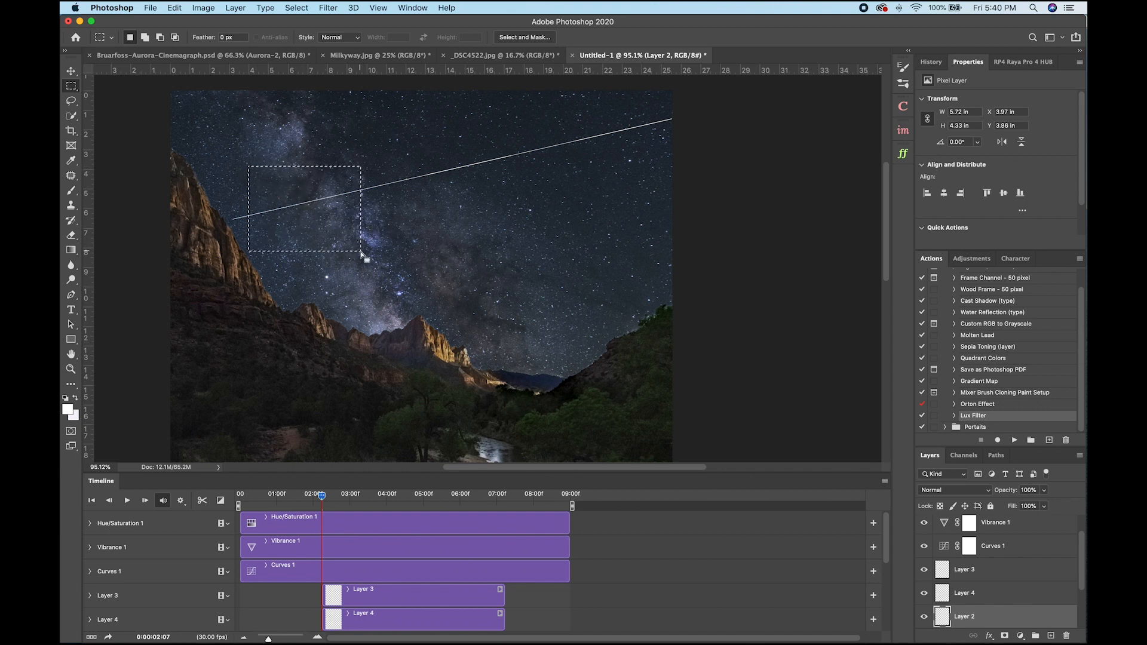
pyautogui.press('super+j')
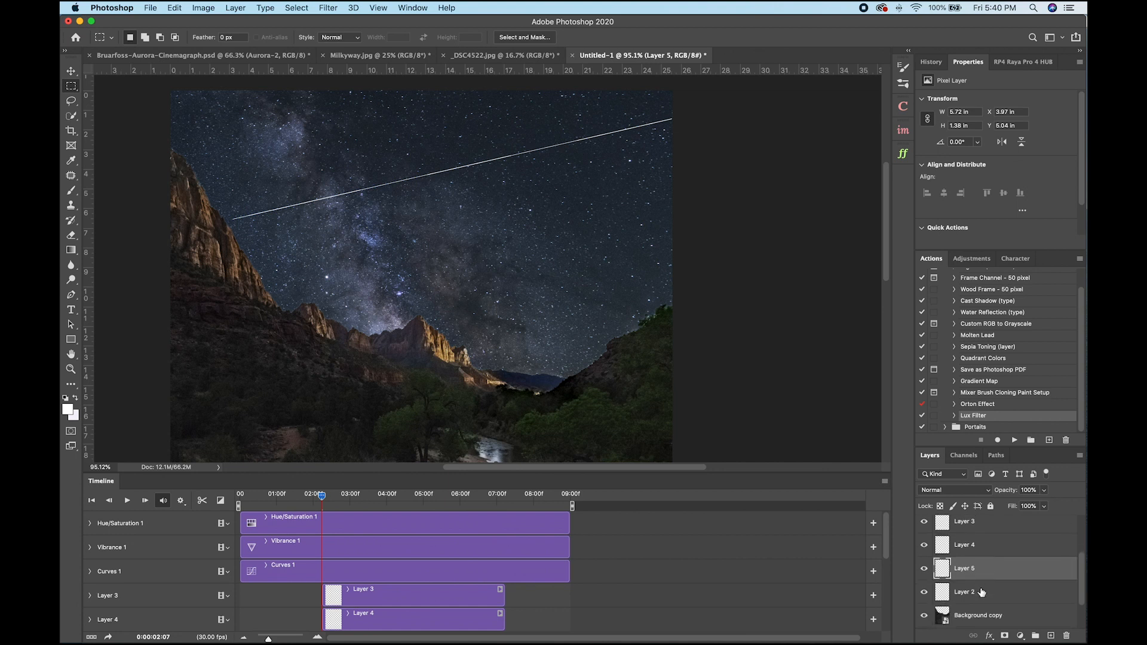
# - Hide and delete Layer 2 containing the full line, keeping the three copied segments
pyautogui.click(925, 592)
pyautogui.scroll(-3, 622, 590)
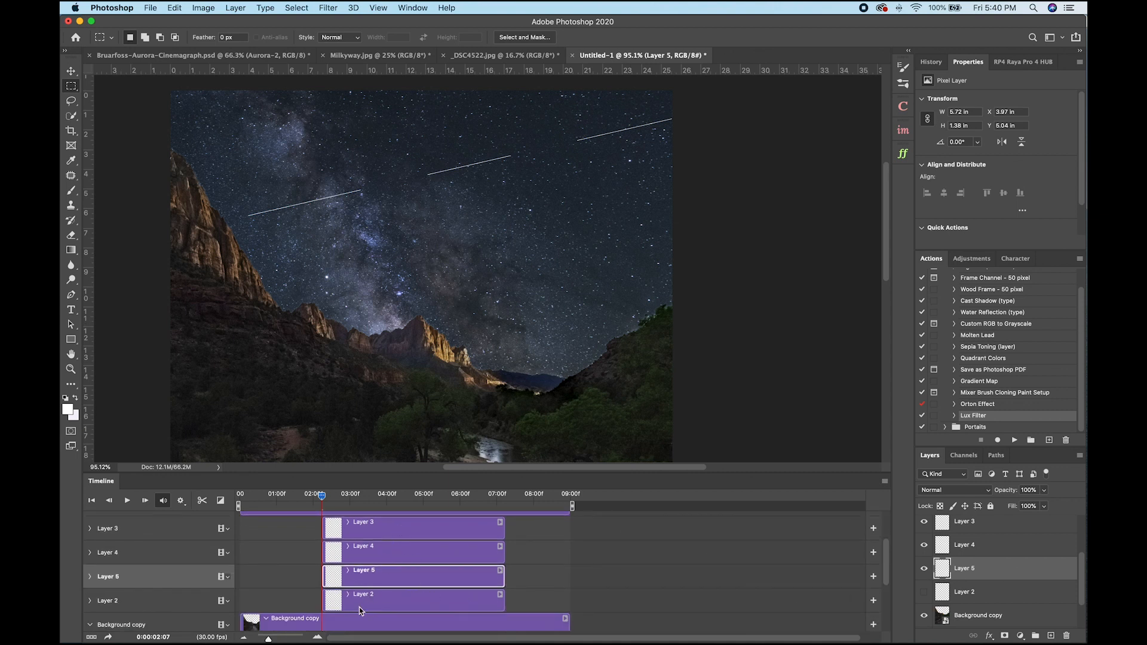
pyautogui.scroll(3, 344, 583)
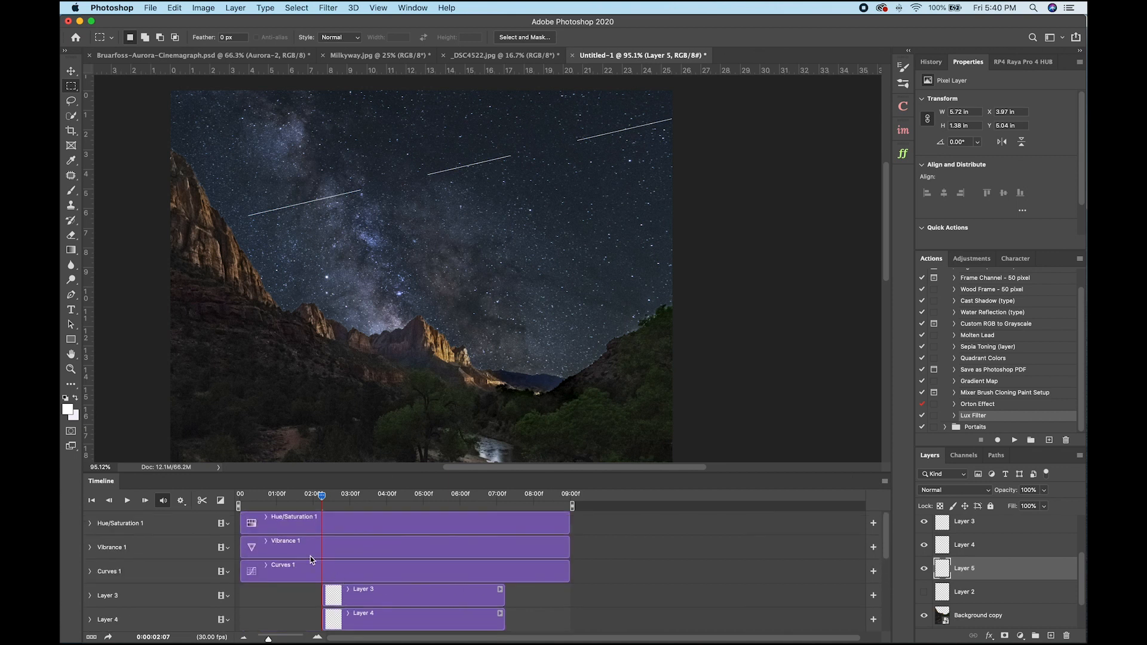
pyautogui.scroll(-3, 321, 591)
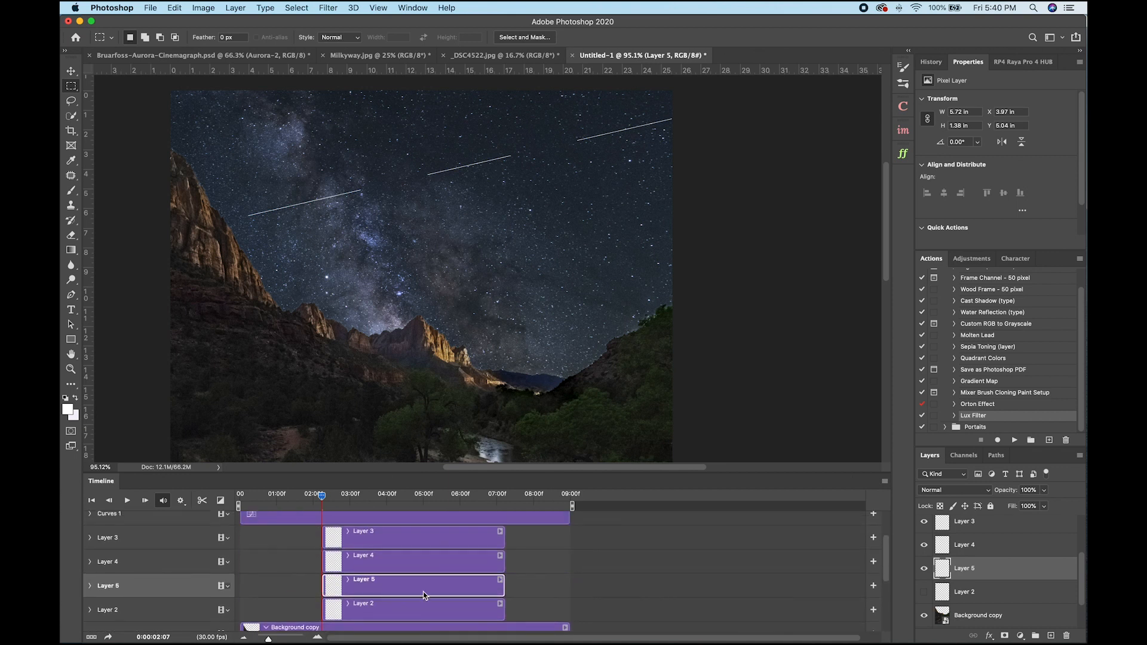
pyautogui.moveTo(268, 639); pyautogui.dragTo(275, 639)
pyautogui.click(987, 593)
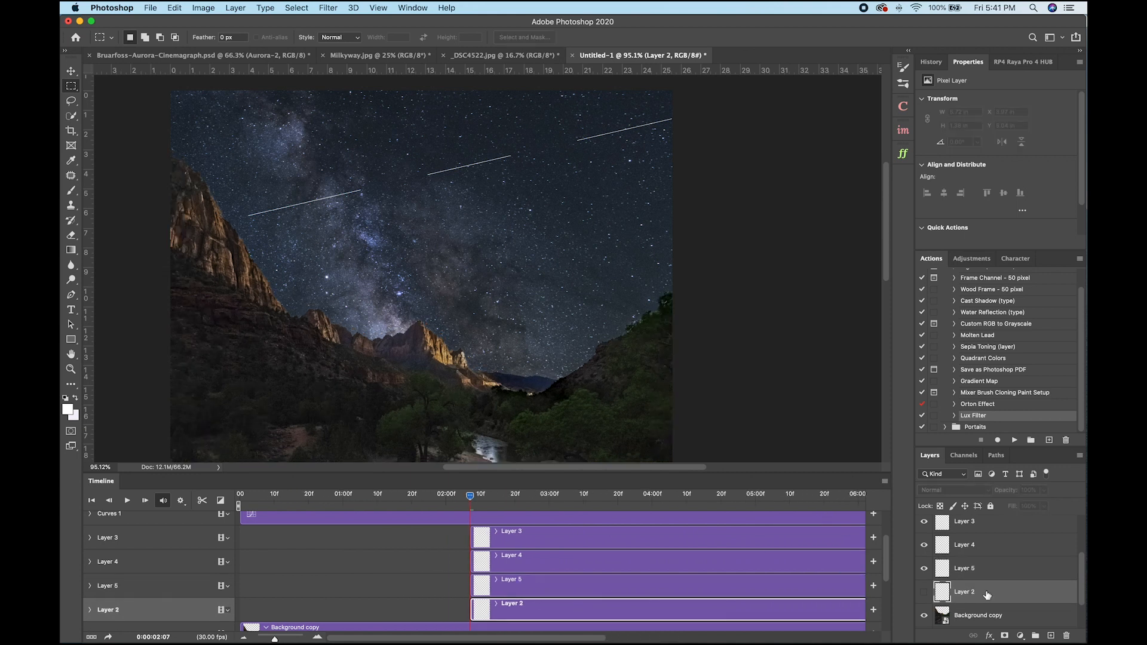
pyautogui.press('Delete')
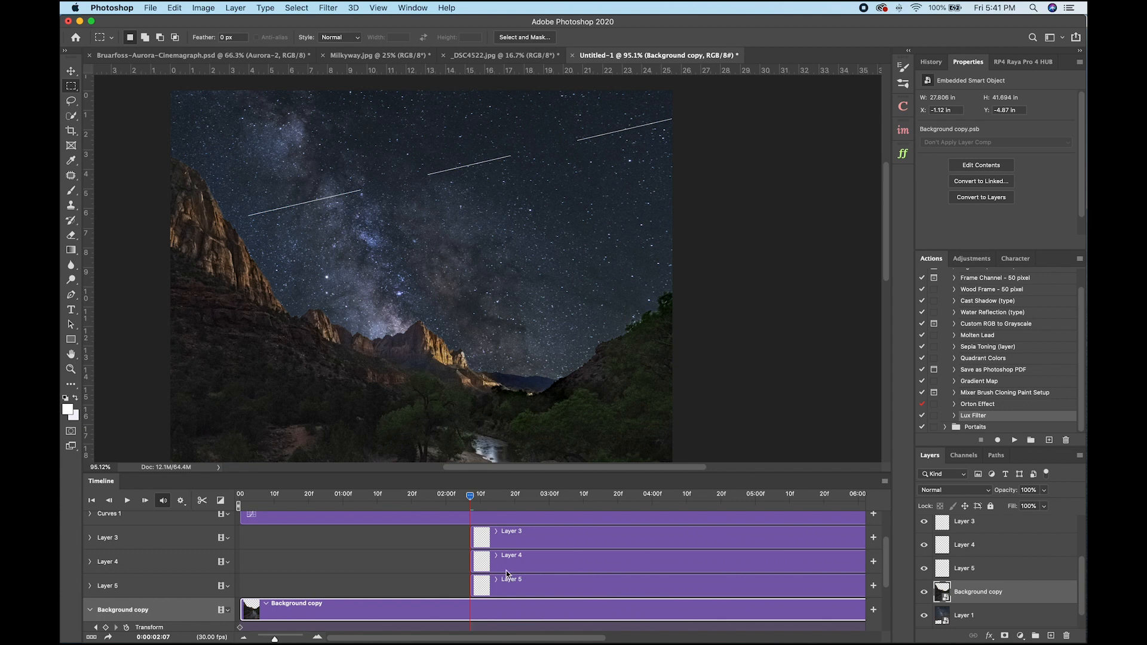
# - Trim the ends of the Layer 3, Layer 4 and Layer 5 clips to about four frames from 0:00:02:07
pyautogui.scroll(-1, 290, 206)
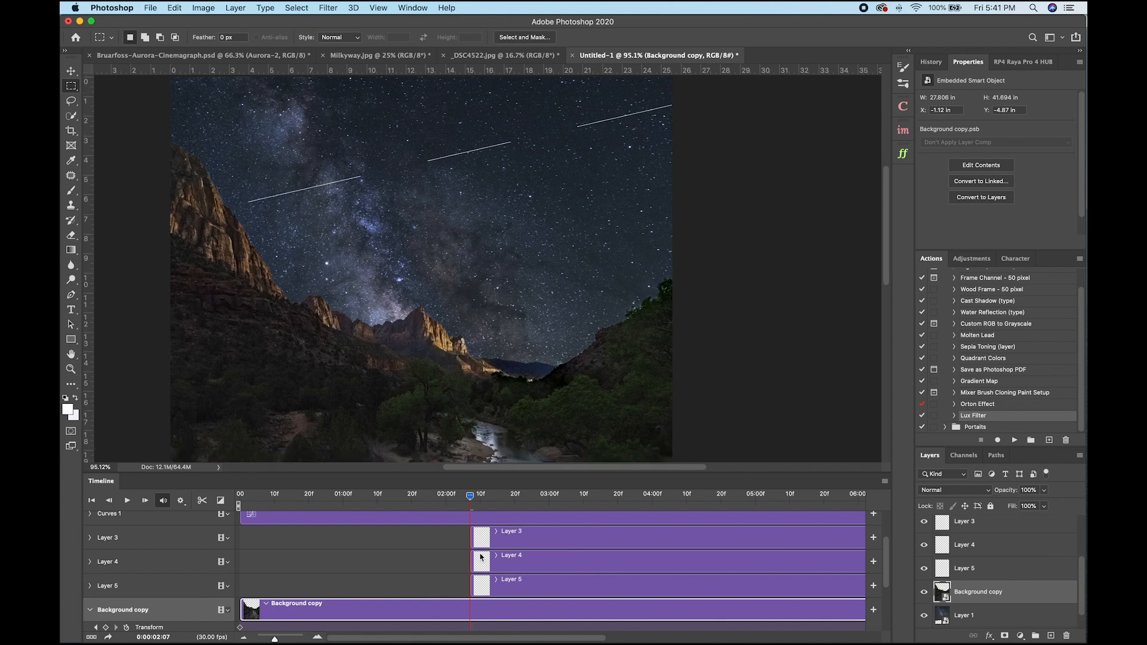
pyautogui.hscroll(5, 631, 579)
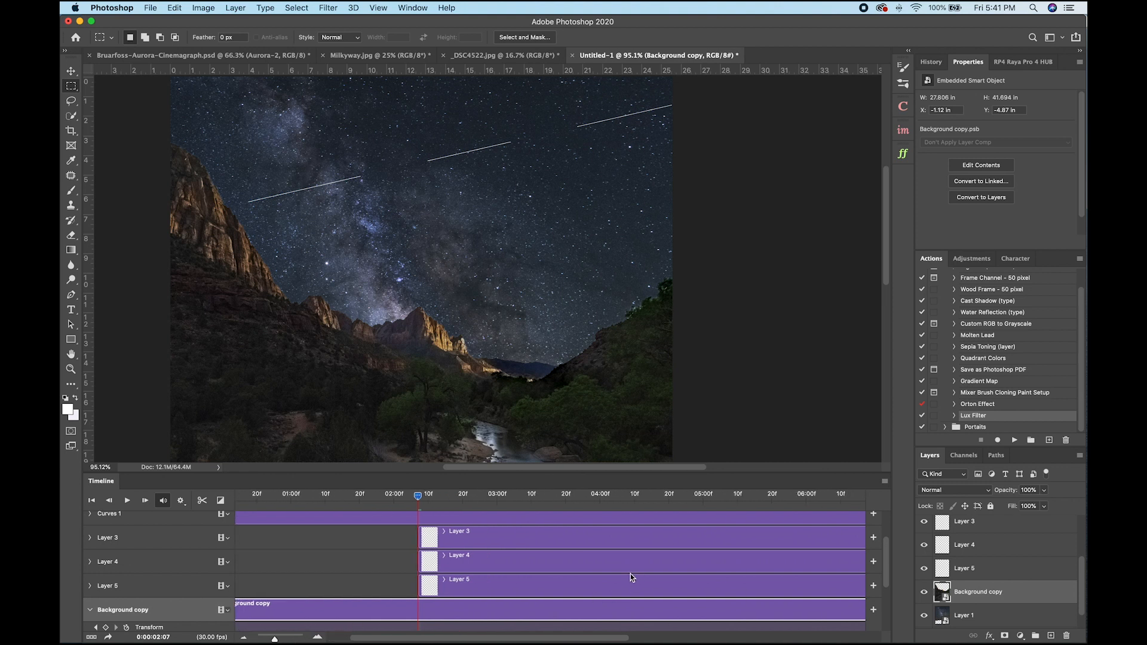
pyautogui.moveTo(858, 542); pyautogui.dragTo(354, 539)
pyautogui.moveTo(855, 560); pyautogui.dragTo(355, 560)
pyautogui.moveTo(852, 586); pyautogui.dragTo(354, 590)
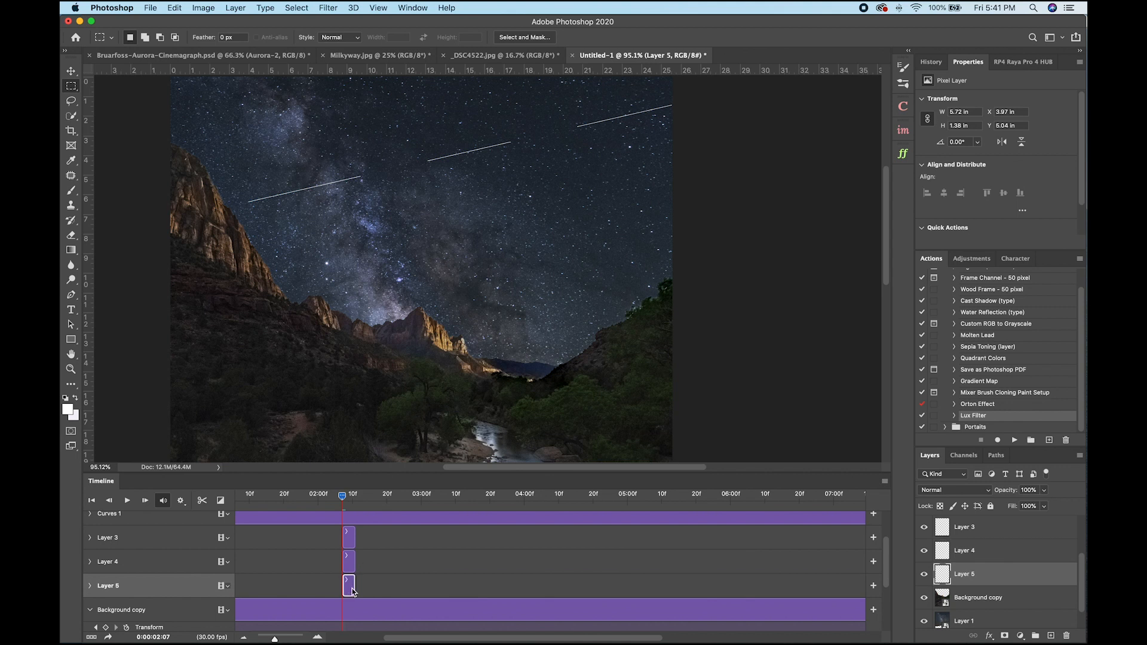
# - Shorten the Layer 3, Layer 4 and Layer 5 clips to one frame each and stagger them consecutively from 0:00:02:07
pyautogui.moveTo(274, 640); pyautogui.dragTo(296, 640)
pyautogui.click(638, 539)
pyautogui.moveTo(639, 538); pyautogui.dragTo(572, 538)
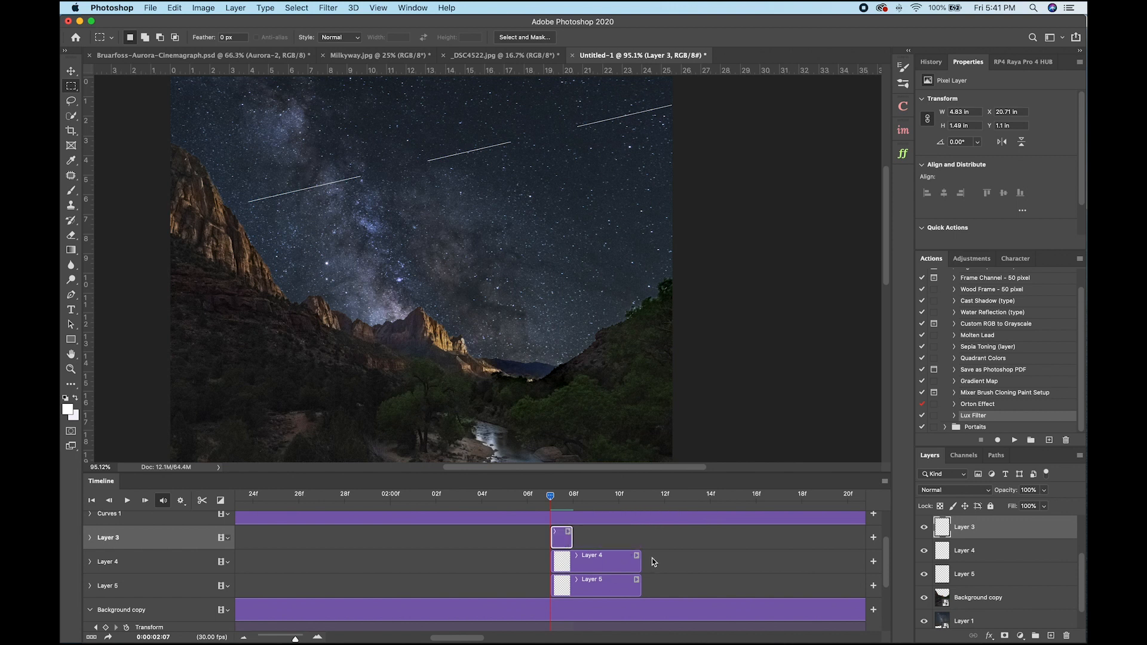
pyautogui.click(638, 562)
pyautogui.moveTo(640, 562); pyautogui.dragTo(570, 563)
pyautogui.moveTo(639, 586); pyautogui.dragTo(613, 585)
# - Scrub through the frames around the three streak clips and review the playback and the timeline tracks
pyautogui.moveTo(550, 498); pyautogui.dragTo(529, 500)
pyautogui.click(540, 500)
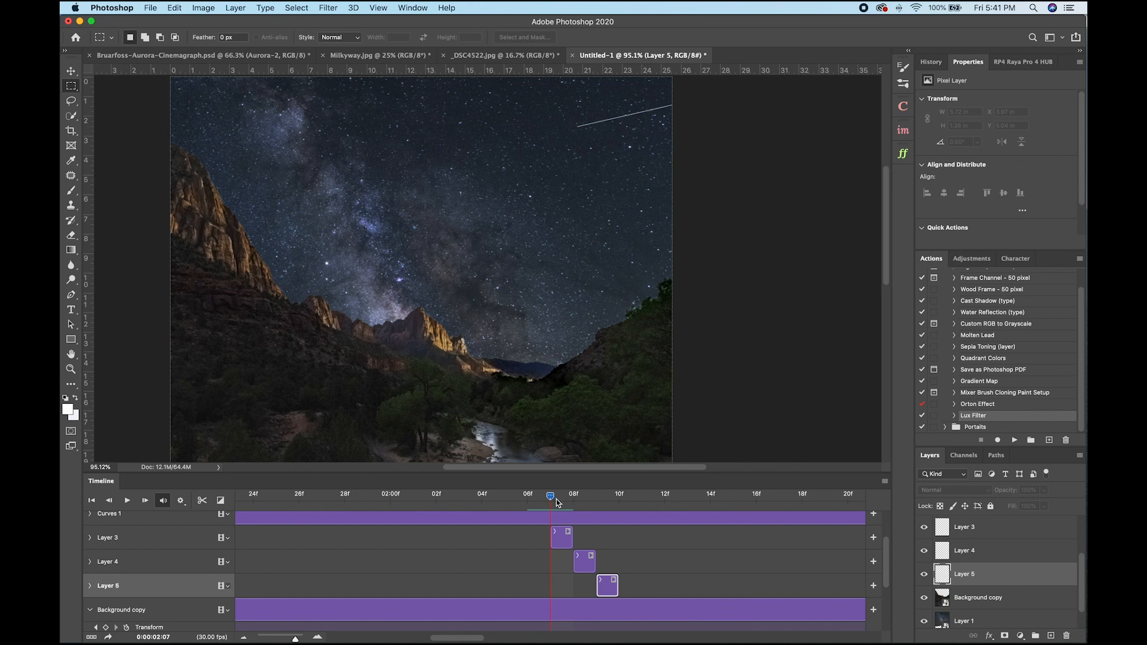
pyautogui.click(579, 505)
pyautogui.click(605, 506)
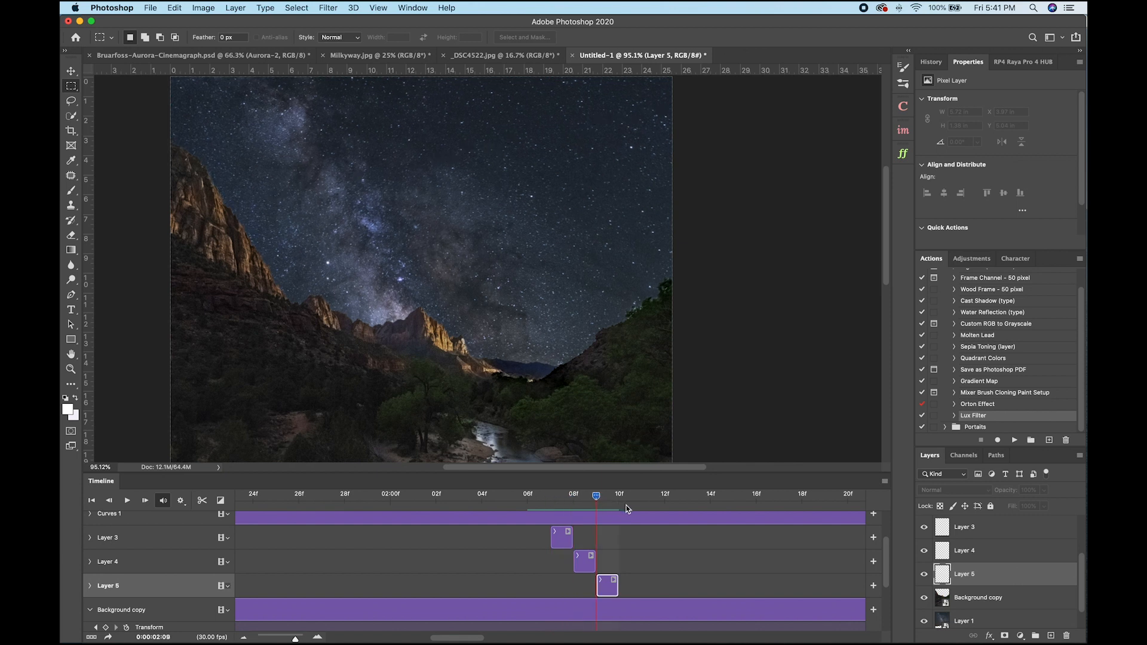
pyautogui.moveTo(619, 508); pyautogui.dragTo(710, 515)
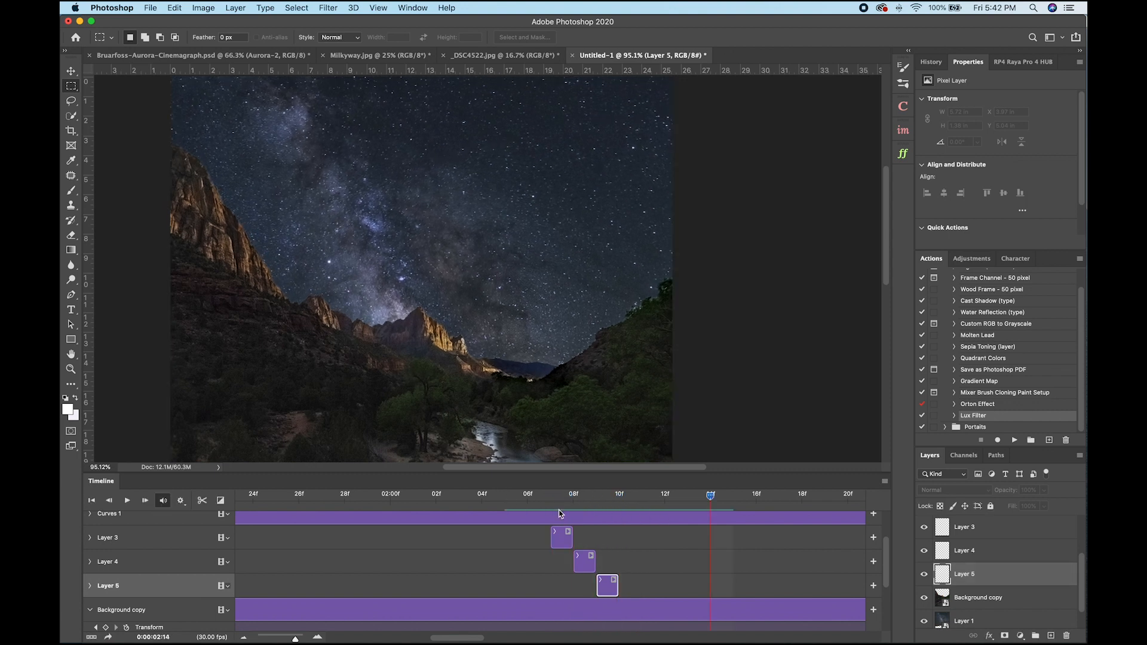
pyautogui.scroll(-2, 560, 514)
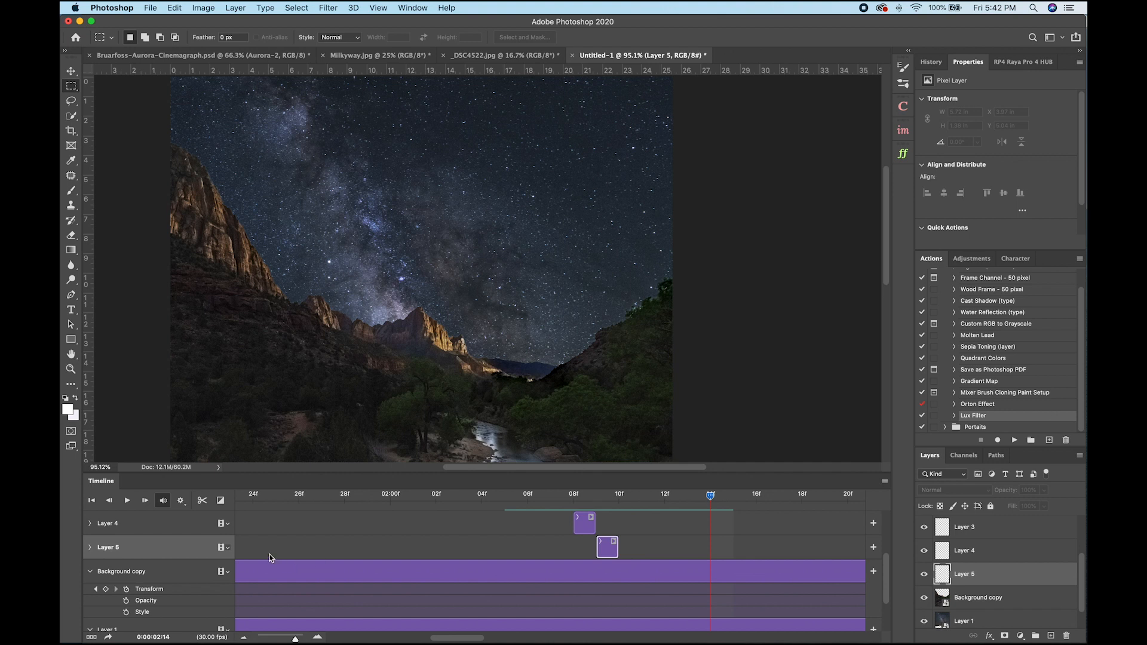
pyautogui.scroll(-1, 446, 563)
pyautogui.scroll(5, 439, 564)
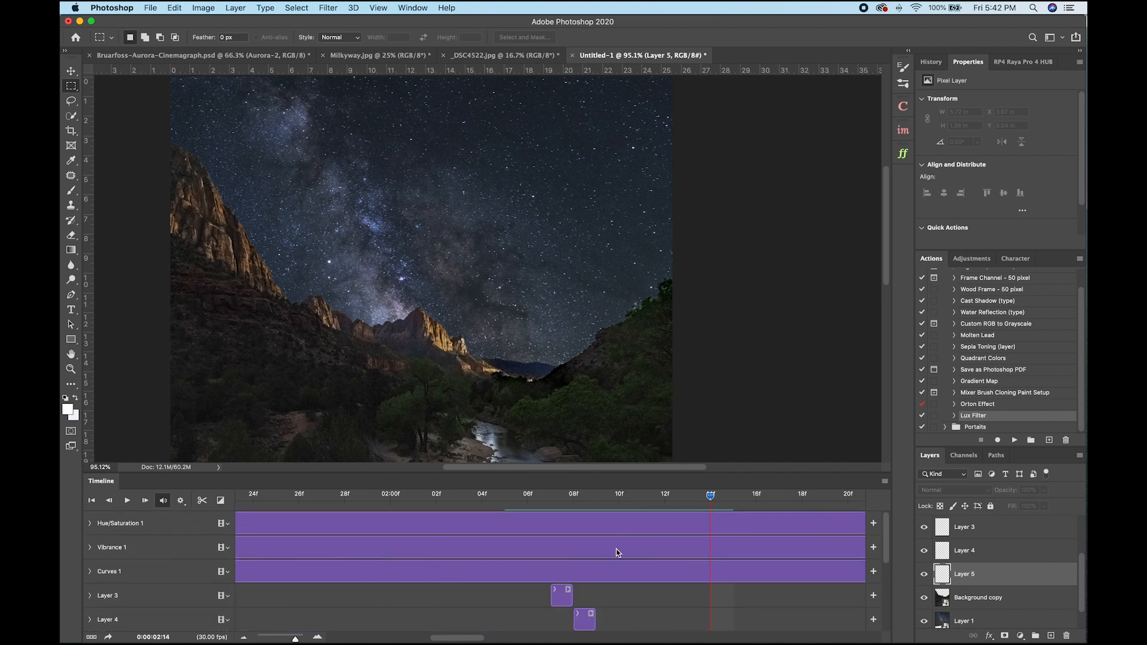
# - Open the Render Video settings and set the H.264 output size to 1840 x 2300 pixels
pyautogui.click(885, 483)
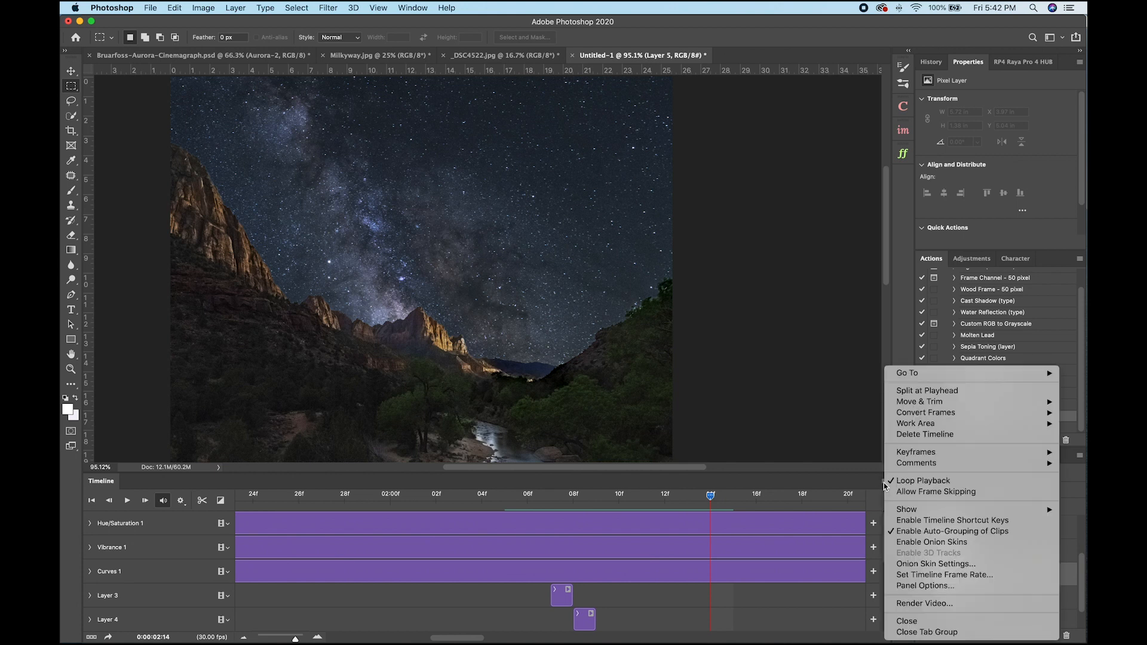
pyautogui.click(884, 484)
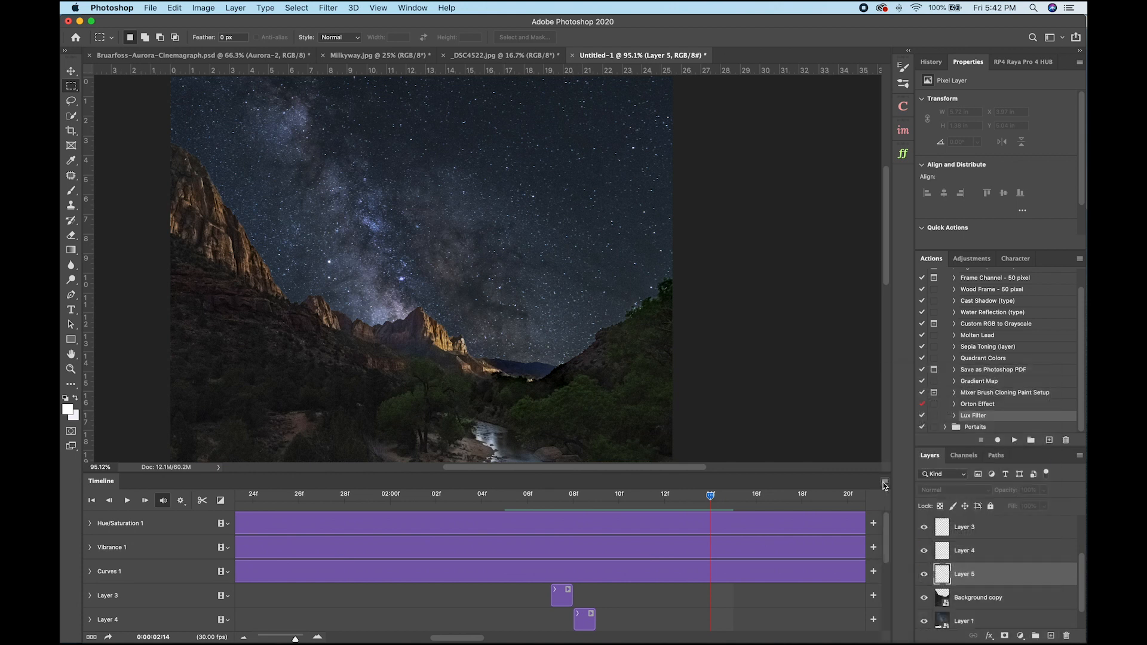
pyautogui.click(884, 482)
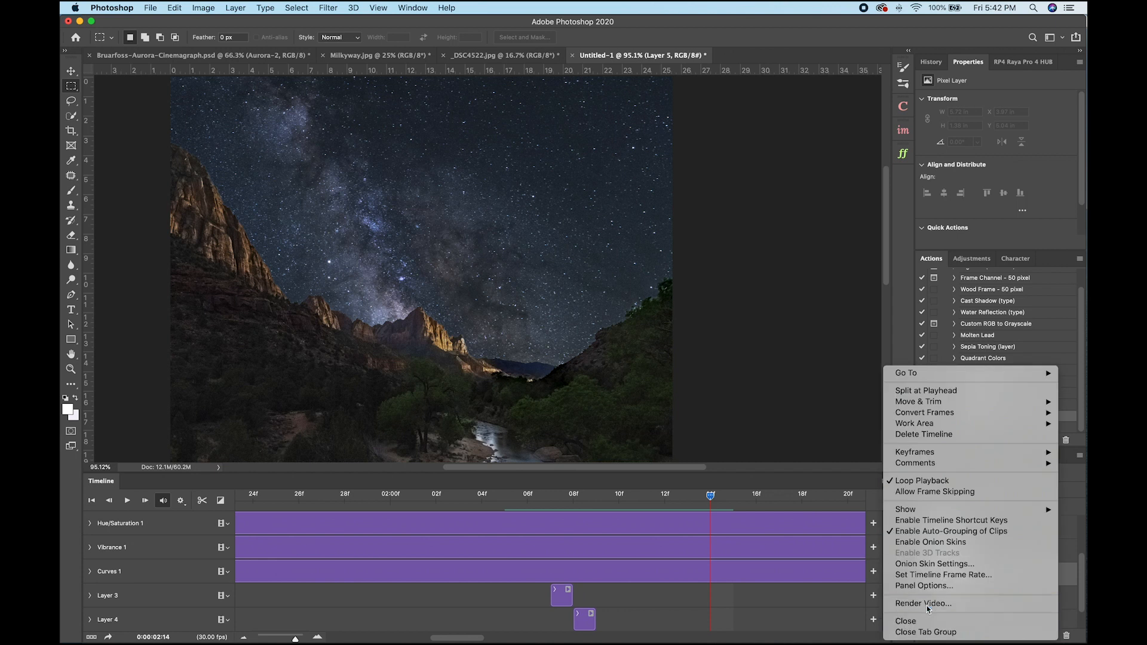
pyautogui.click(924, 606)
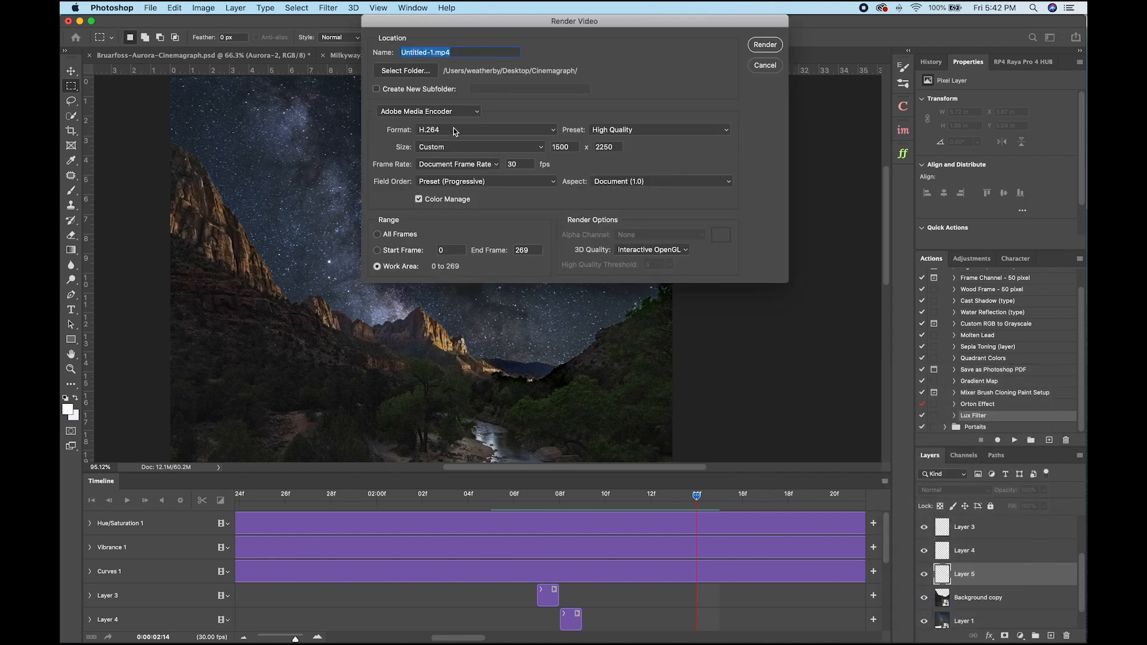
pyautogui.doubleClick(599, 147)
pyautogui.write('2300')
pyautogui.doubleClick(562, 147)
pyautogui.write('1840')
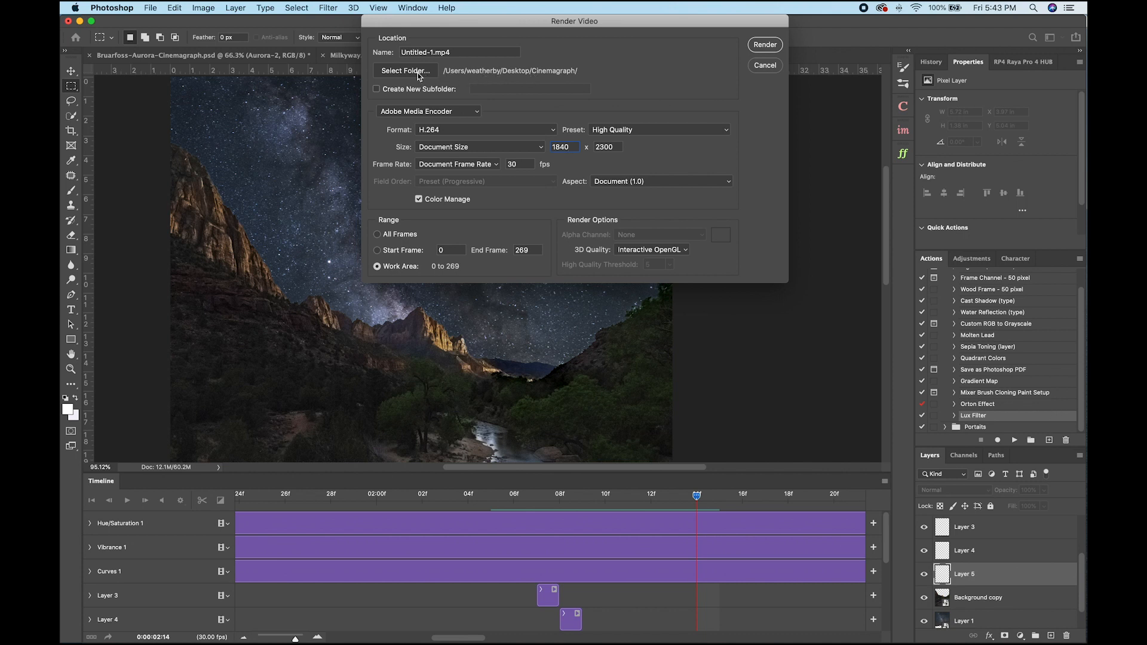
# - Name the output Watchman-Milkyway-Cinemagraph.mp4 and render it to the Cinemagraph folder
pyautogui.doubleClick(429, 52)
pyautogui.write('Watchman-Milkyway-Cinemagraph.n')
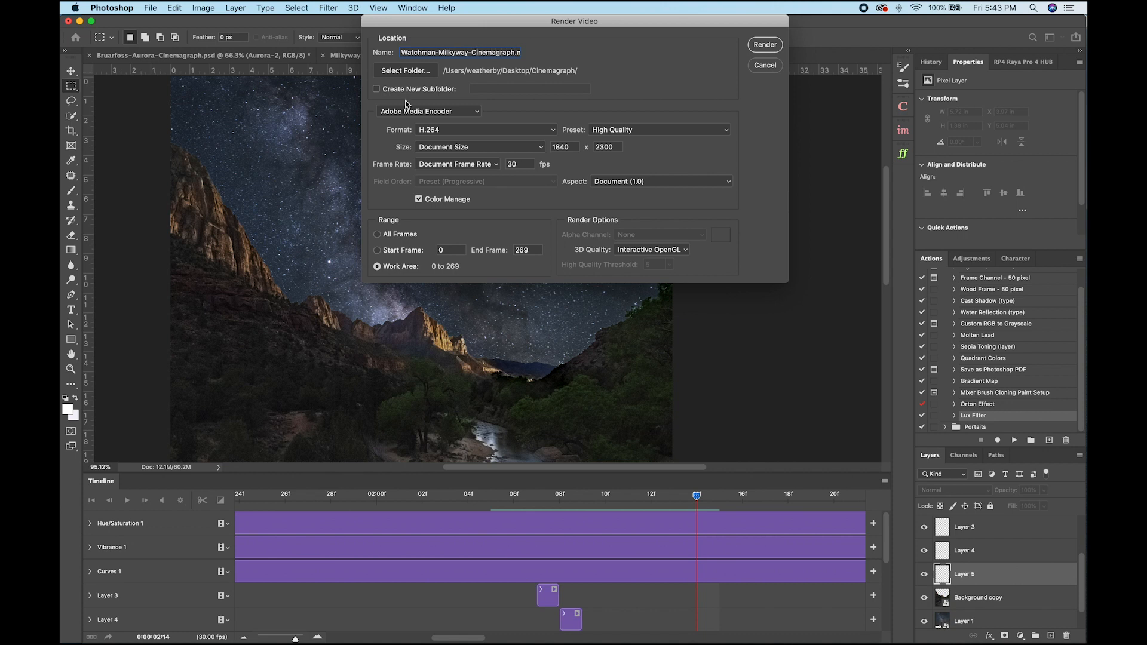
pyautogui.click(764, 48)
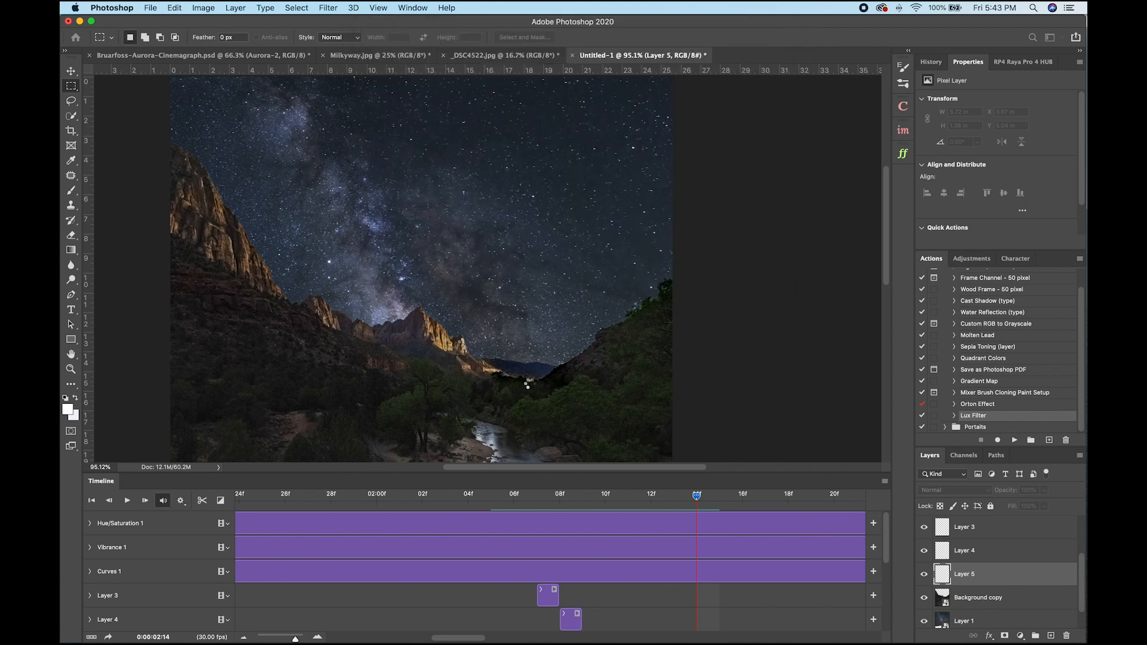
# - Switch to Finder and preview the rendered Watchman-Milkyway-Cinemagraph.mp4 in the Cinemagraph folder
pyautogui.moveTo(1040, 471); pyautogui.dragTo(588, 270)
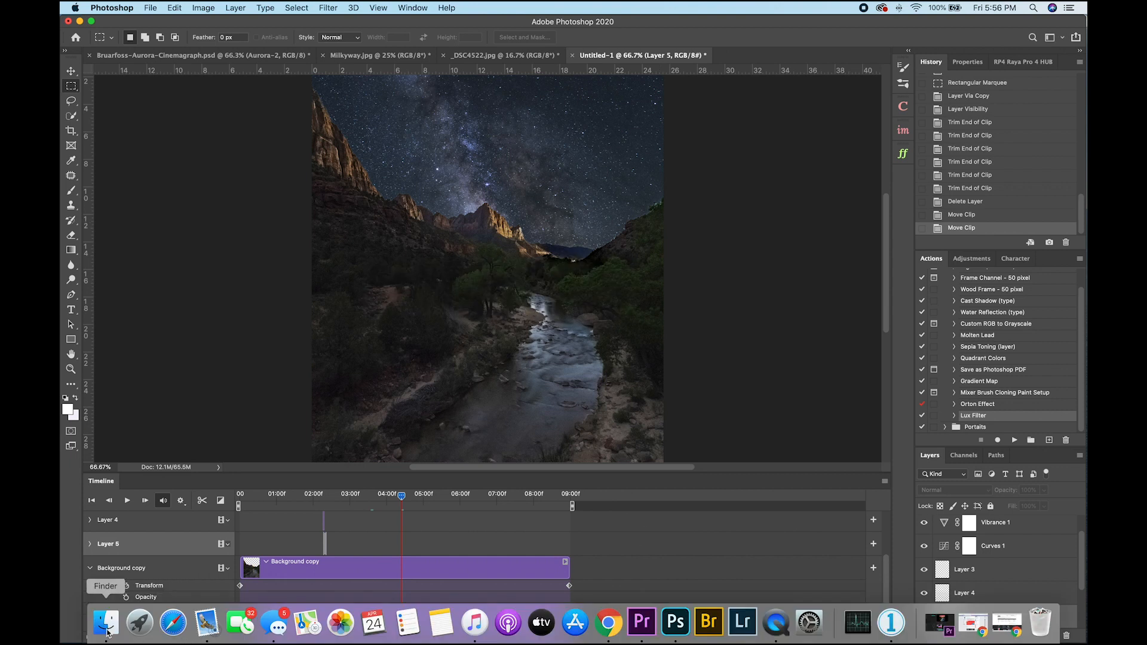
pyautogui.click(104, 624)
pyautogui.click(321, 72)
pyautogui.press('space')
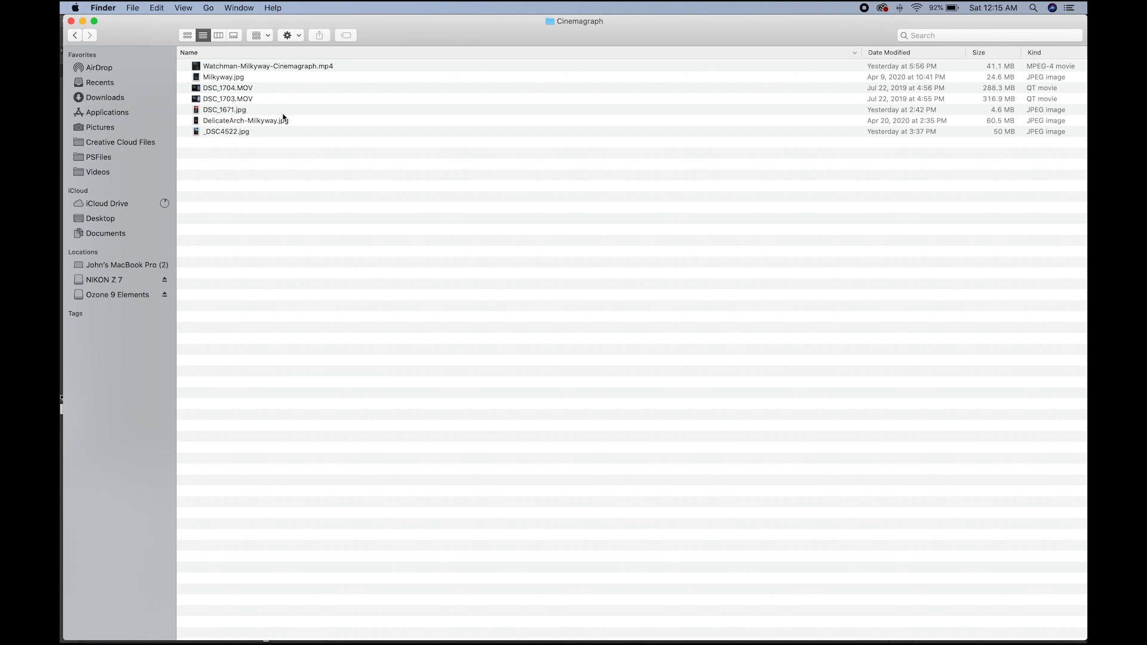
# - Preview the waterfall photo DSC_1671.jpg and the matching video DSC_1704.MOV in the Cinemagraph folder
pyautogui.click(253, 113)
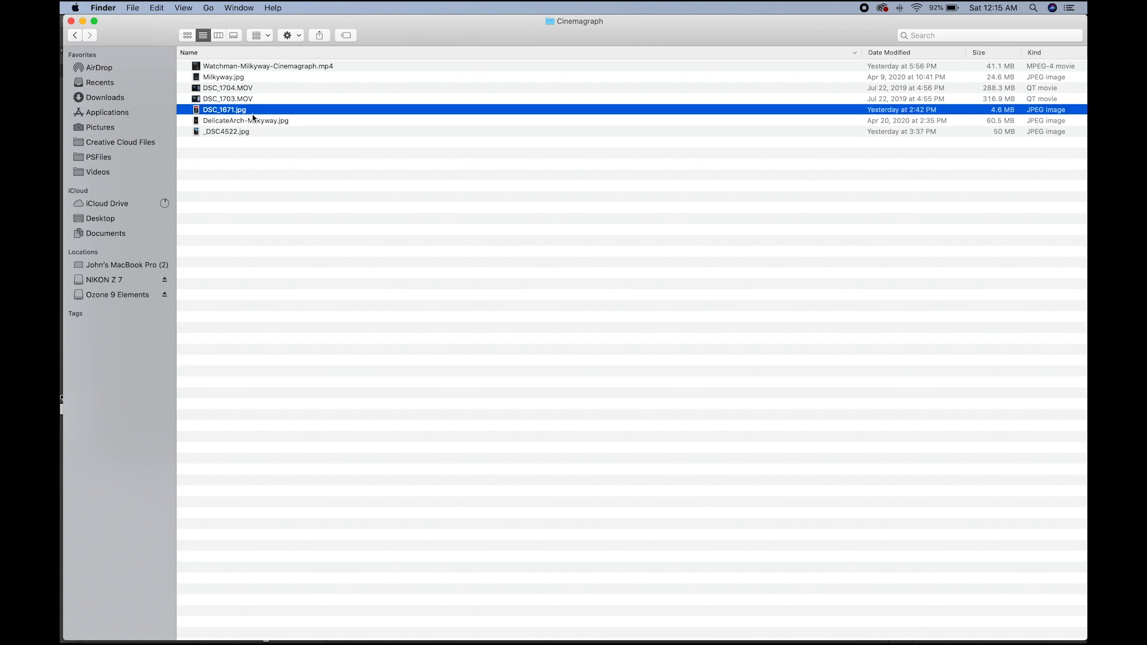
pyautogui.press('space')
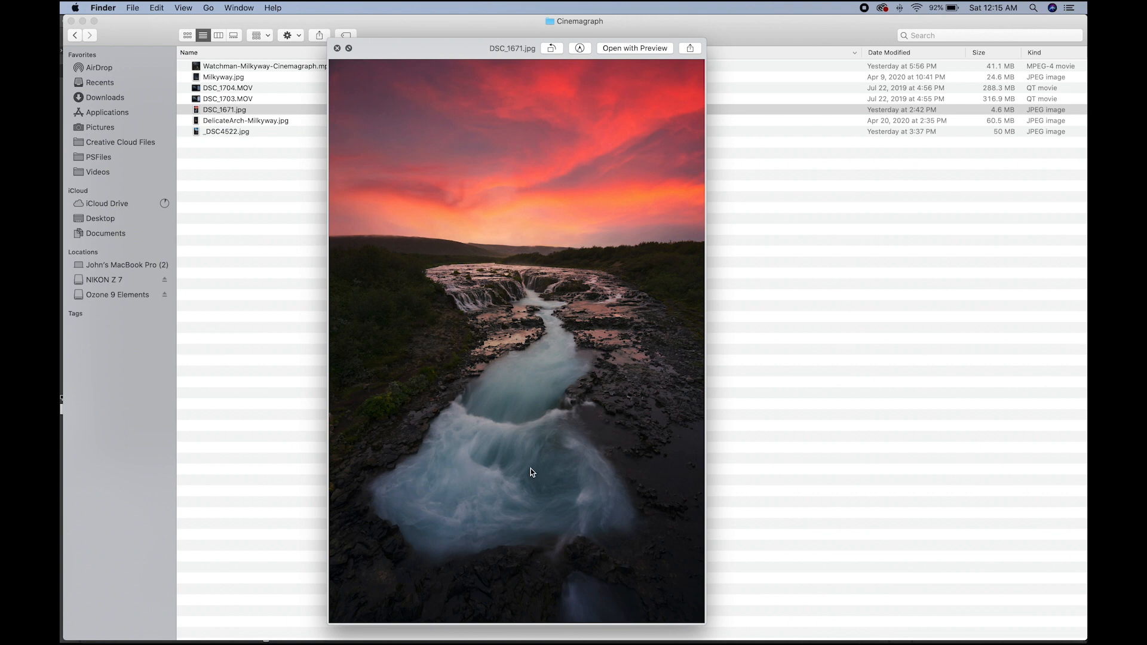
pyautogui.press('space')
pyautogui.click(224, 88)
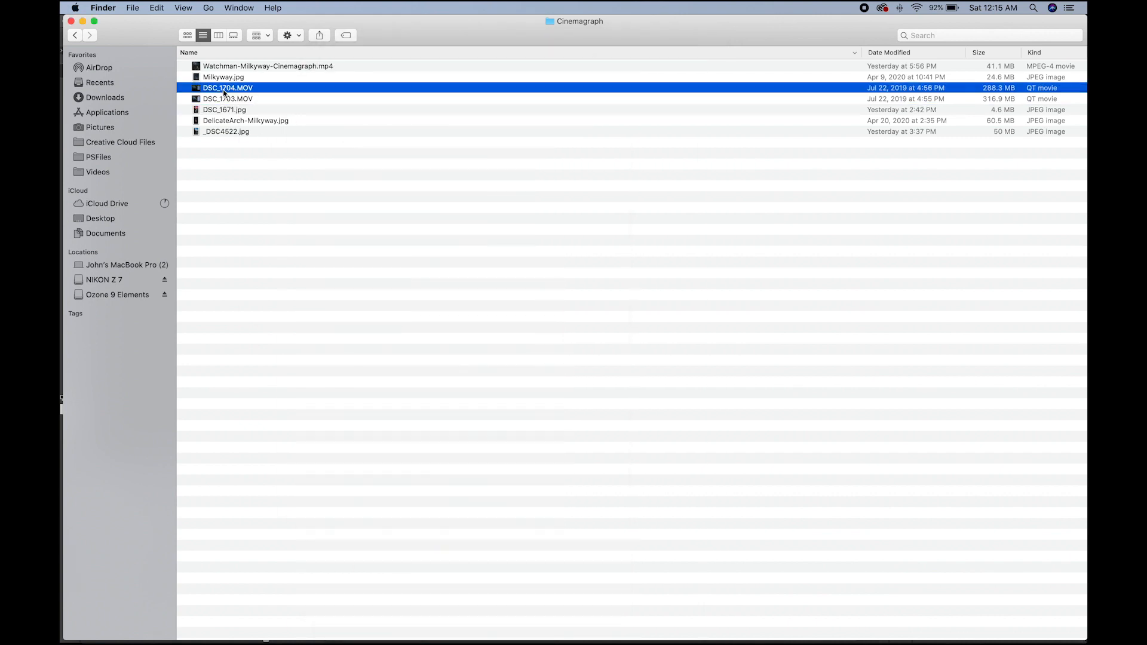
pyautogui.press('space')
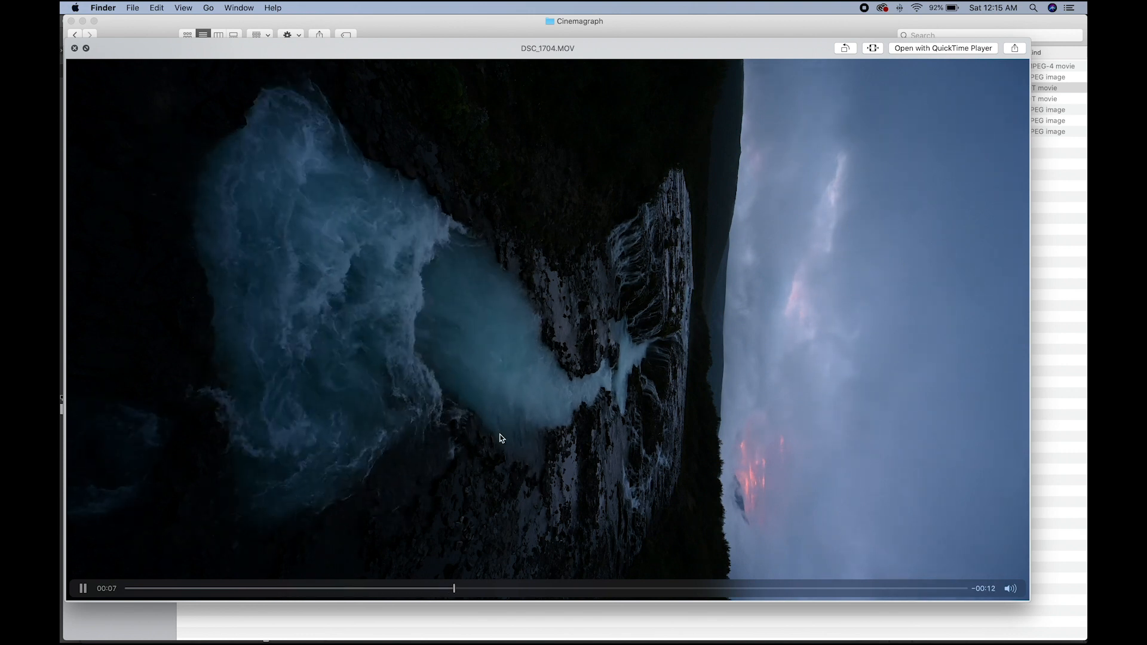
pyautogui.press('space')
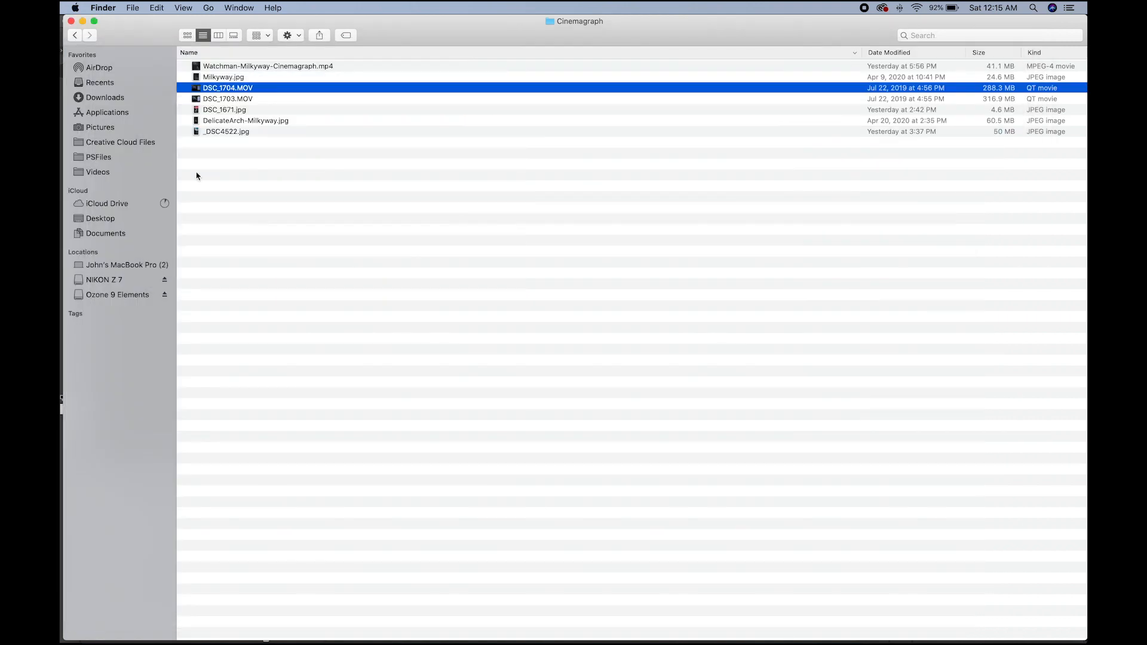
pyautogui.press('space')
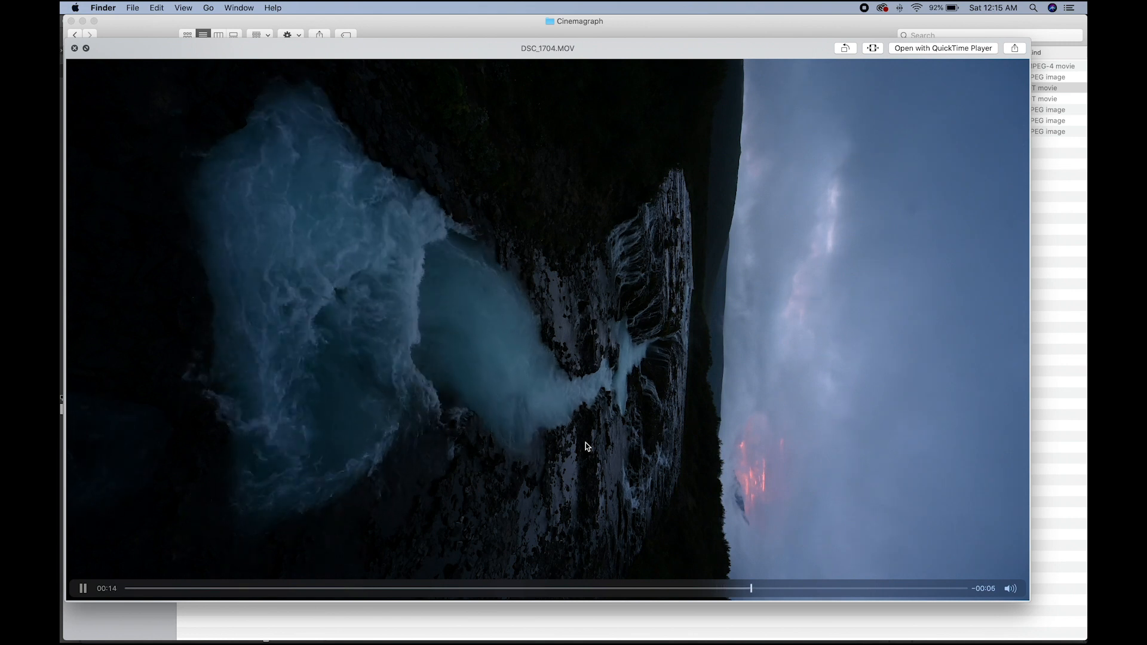
pyautogui.press('space')
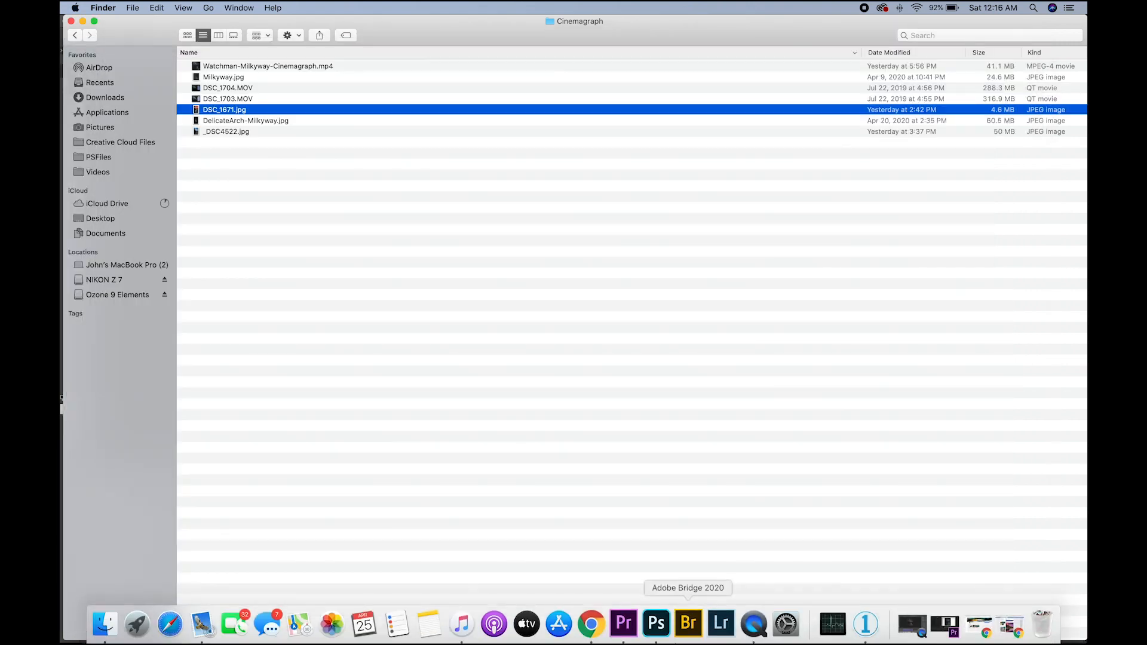
# - Switch to Photoshop and start a new document from the Film & Video HDTV 1080p preset in portrait orientation
pyautogui.click(657, 627)
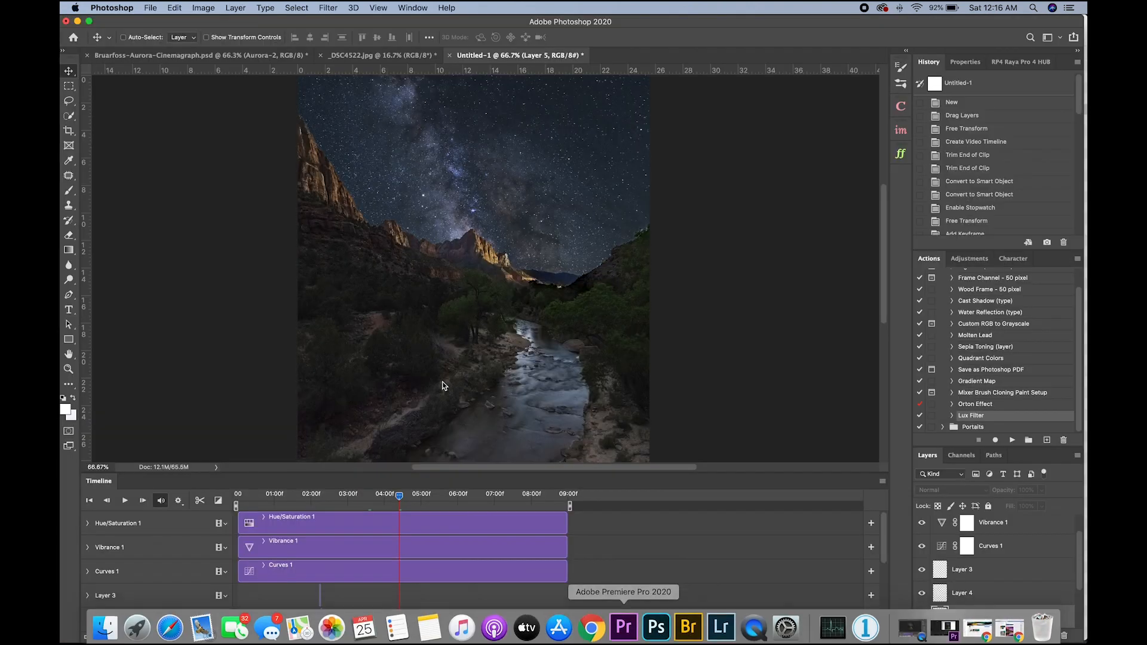
pyautogui.click(150, 8)
pyautogui.click(154, 24)
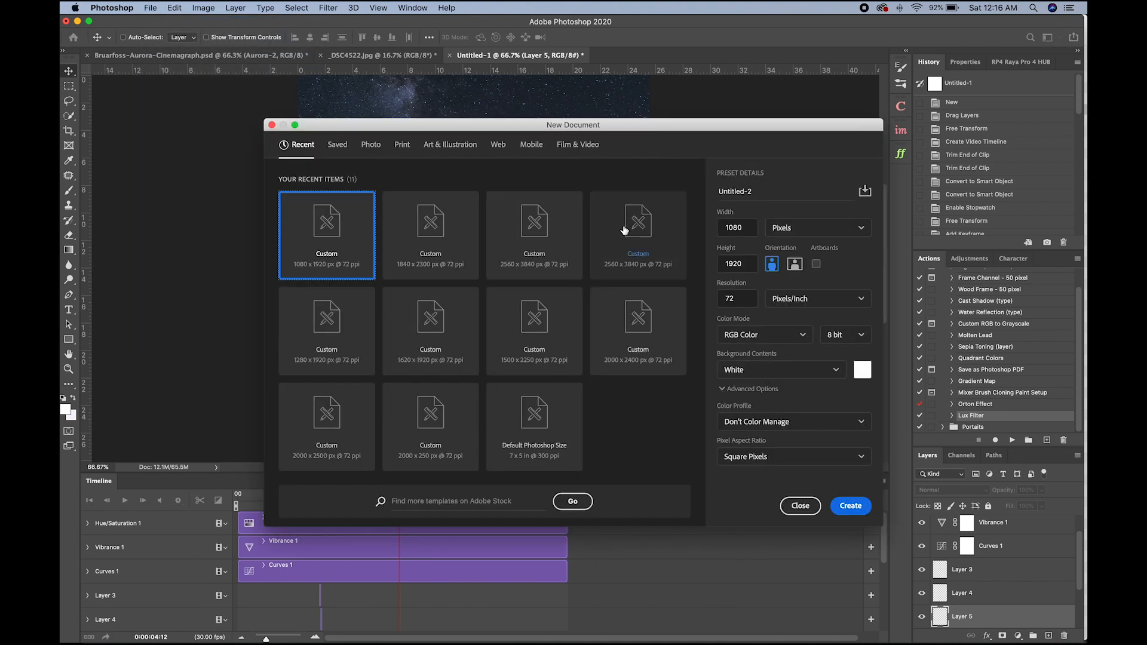
pyautogui.click(575, 147)
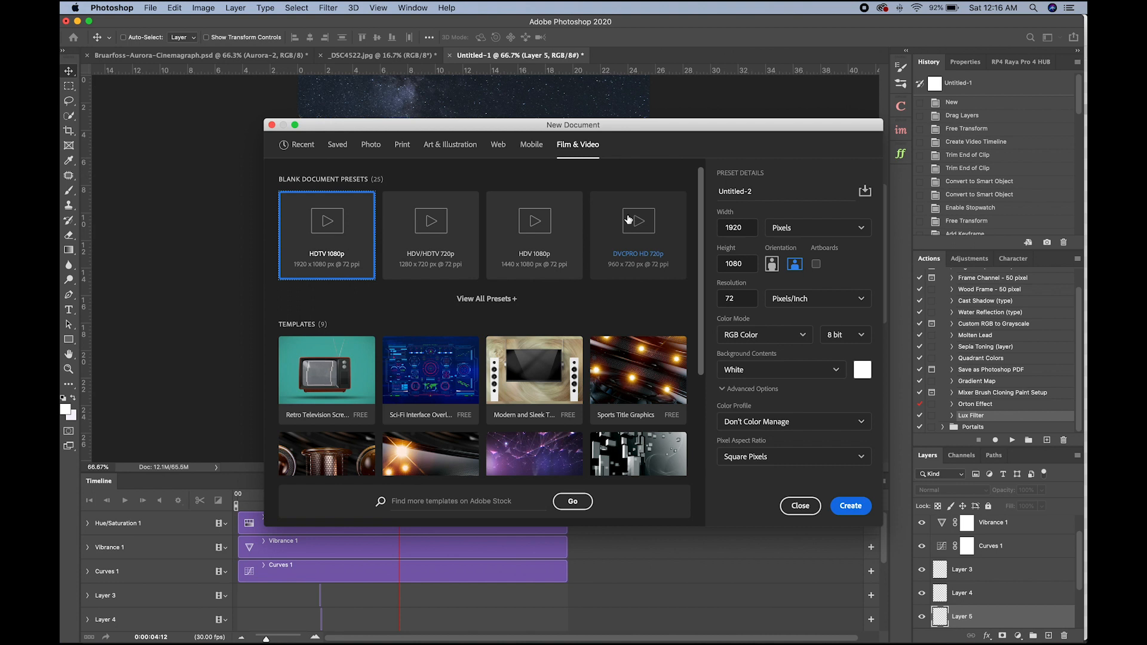
pyautogui.doubleClick(749, 265)
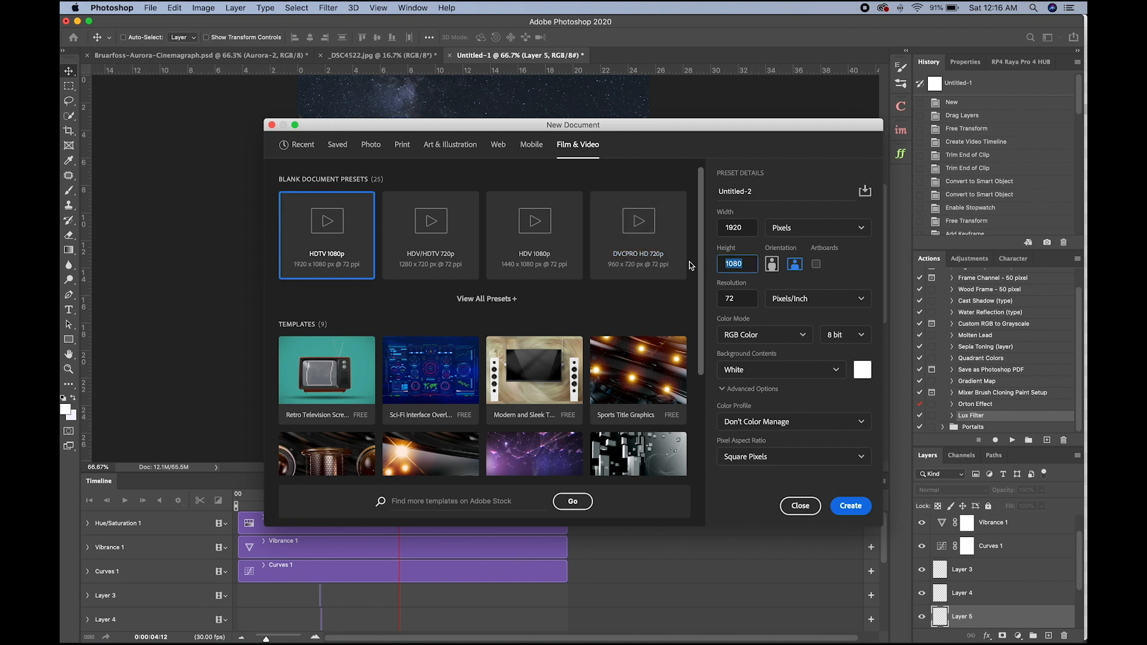
pyautogui.click(772, 264)
# - Set the new document's size to 2560 x 3840 pixels and create it
pyautogui.doubleClick(741, 264)
pyautogui.write('3840')
pyautogui.click(691, 225)
pyautogui.doubleClick(747, 227)
pyautogui.write('2560')
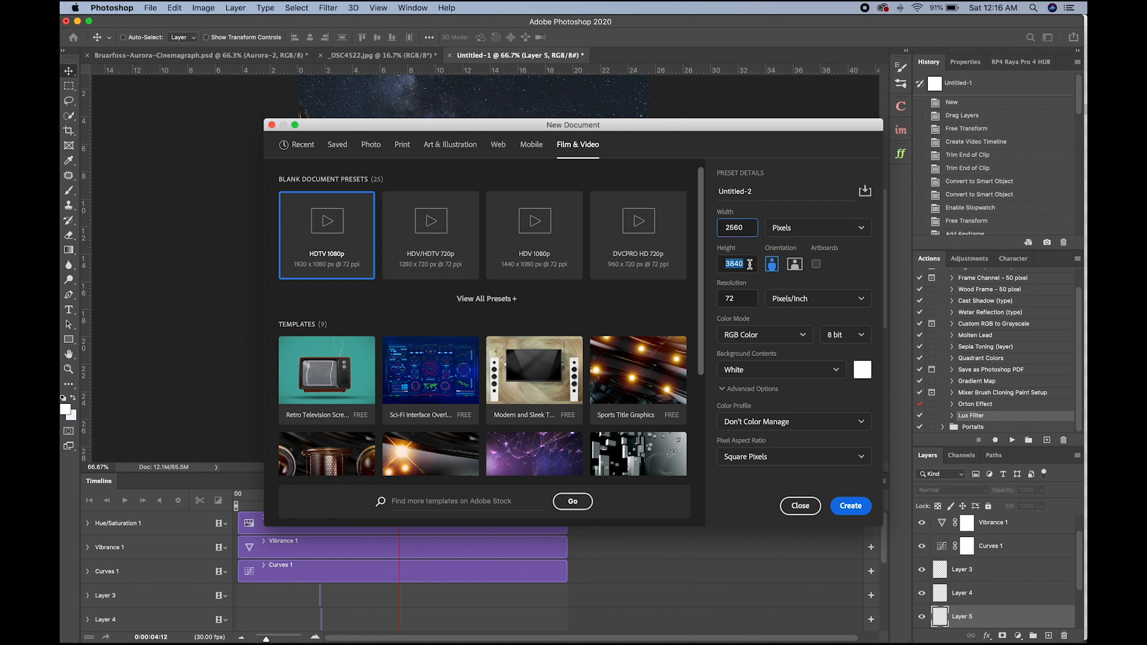
pyautogui.press('Tab')
pyautogui.click(852, 507)
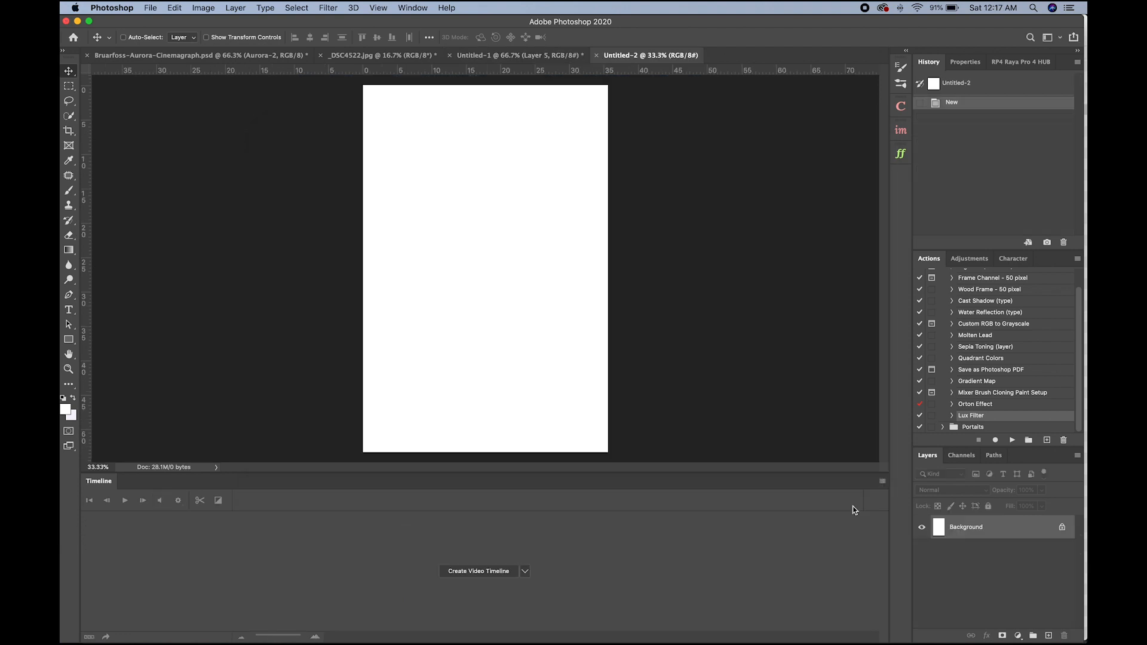
# - Place DSC_1671.jpg from the Cinemagraph folder in Finder into the blank document at its default size
pyautogui.moveTo(299, 627)
pyautogui.click(110, 625)
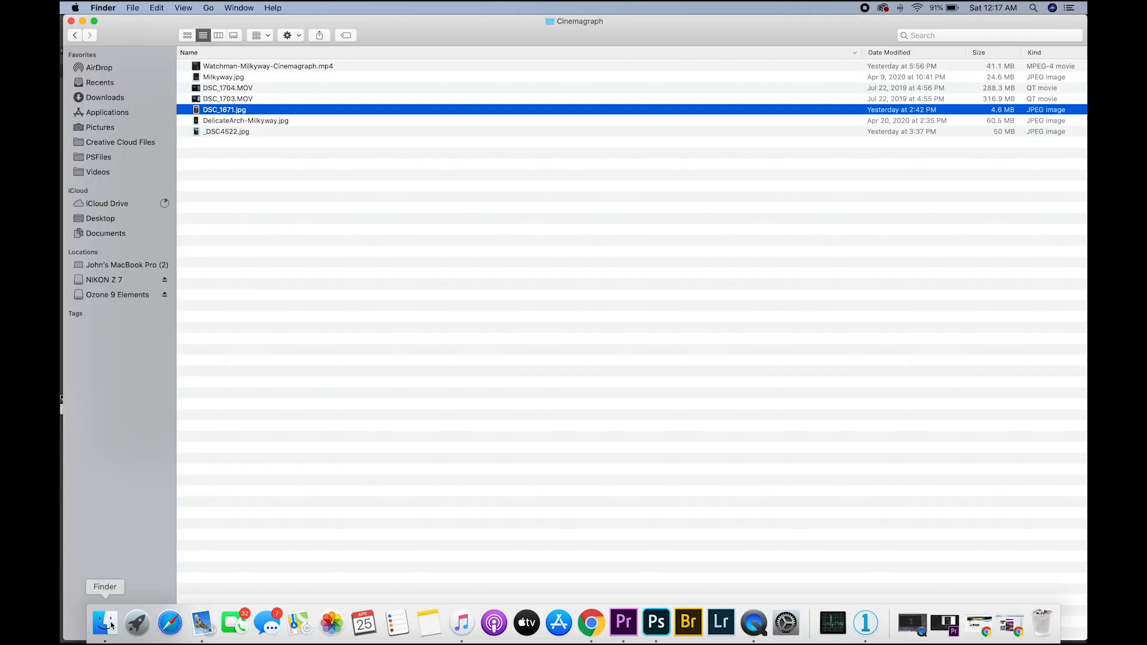
pyautogui.doubleClick(131, 28)
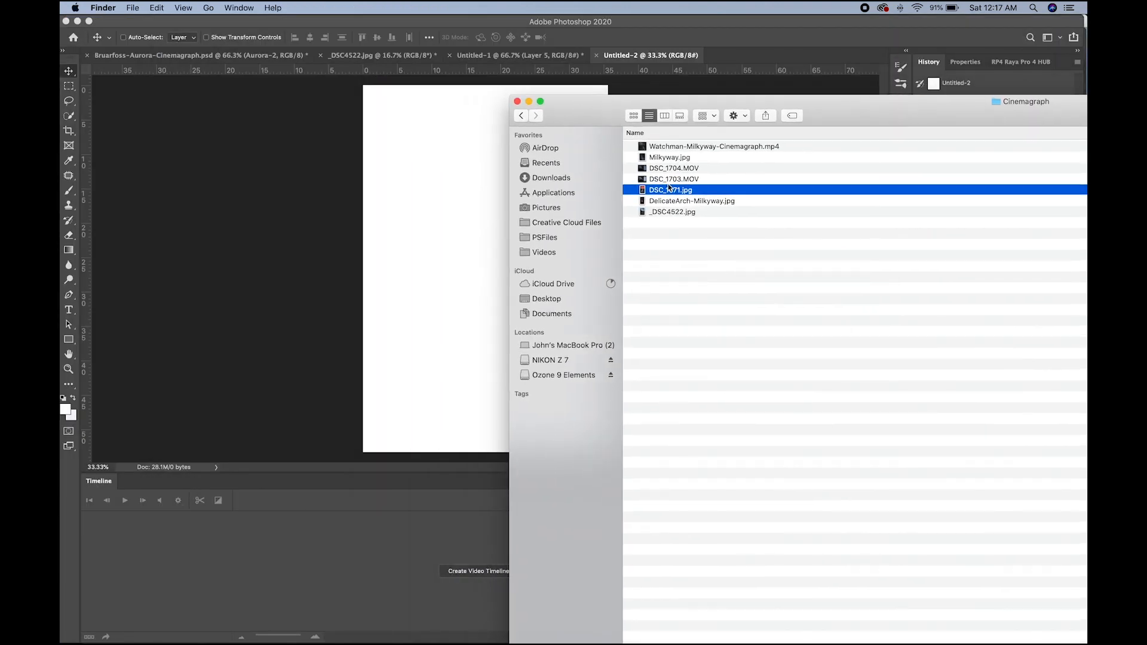
pyautogui.moveTo(675, 193); pyautogui.dragTo(430, 192)
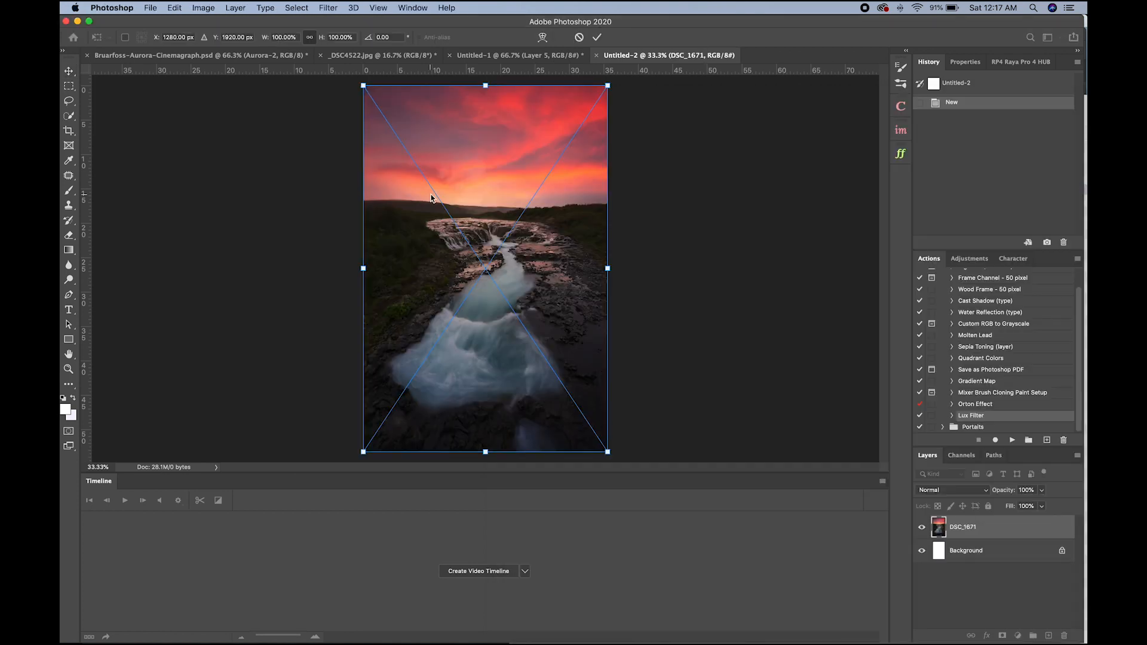
pyautogui.press('Return')
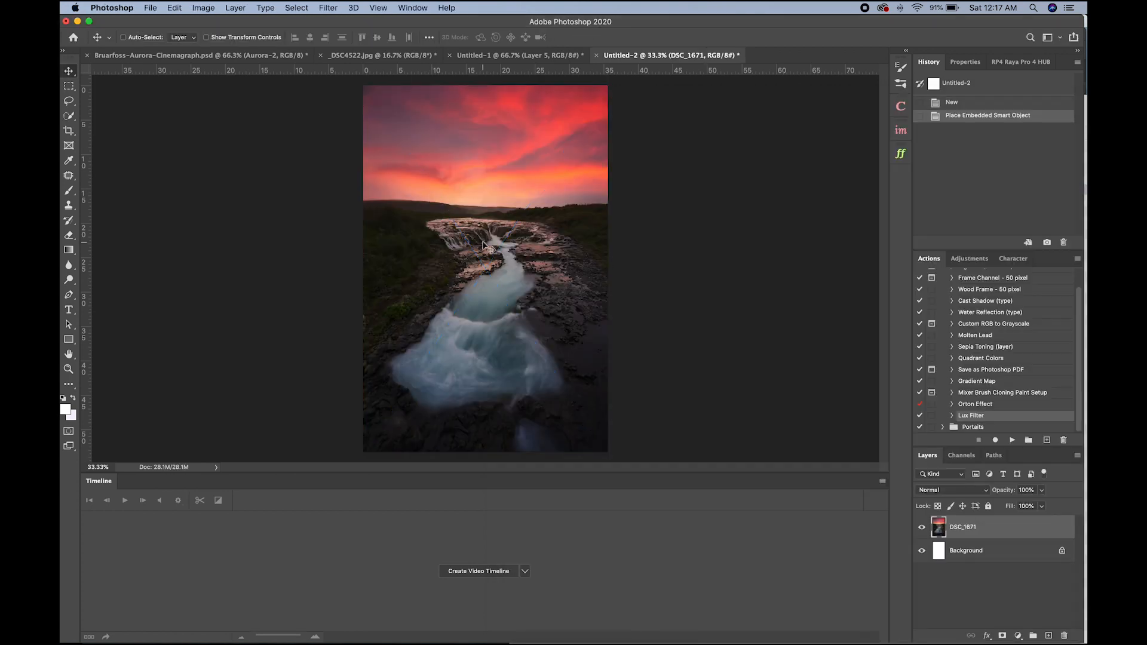
# - Create a video timeline for the document and add a new video group above the DSC_1671 track
pyautogui.click(467, 570)
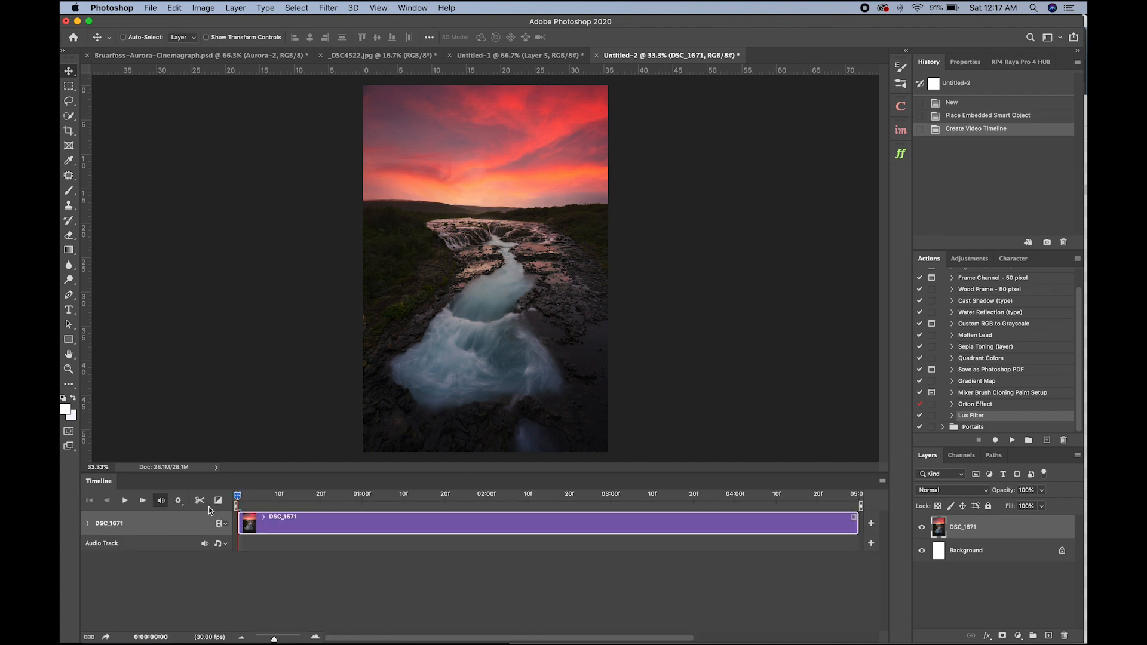
pyautogui.click(221, 524)
pyautogui.click(231, 534)
pyautogui.click(224, 524)
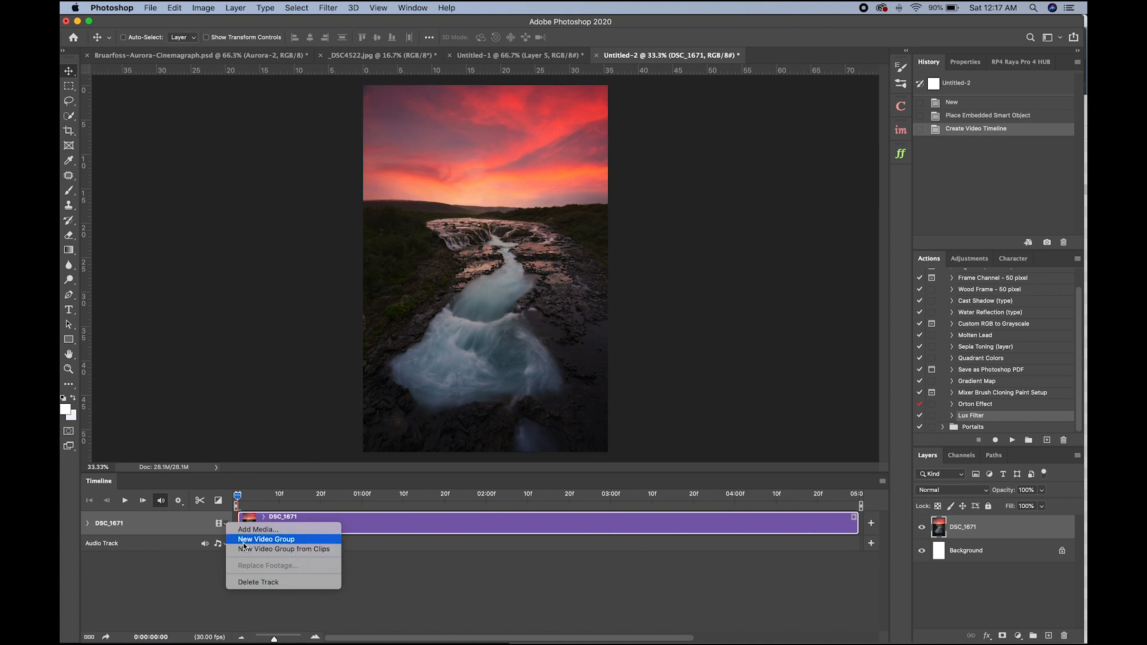
pyautogui.click(244, 541)
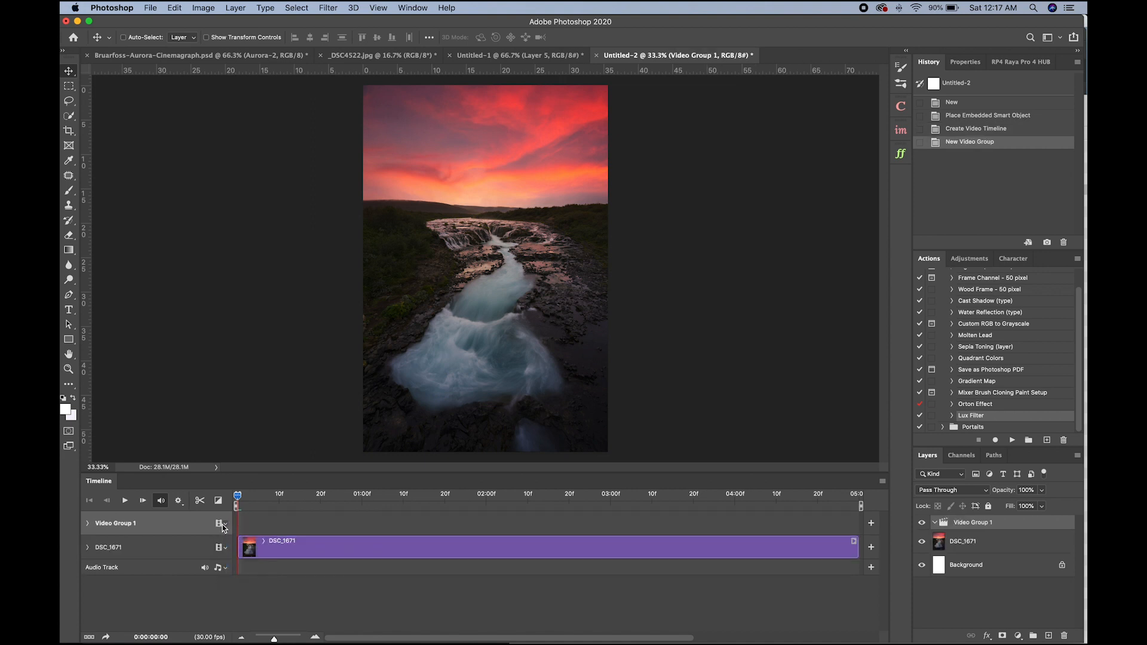
# - Add the DSC_1703.MOV clip from the Cinemagraph folder to Video Group 1
pyautogui.click(222, 525)
pyautogui.click(232, 534)
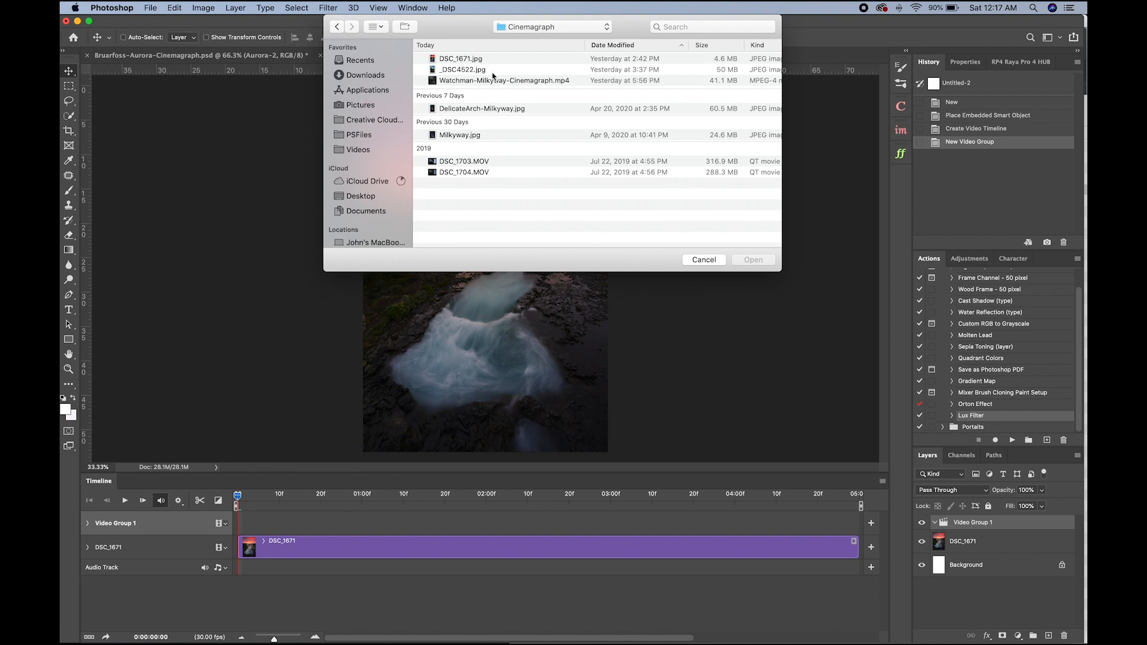
pyautogui.click(482, 166)
pyautogui.click(754, 261)
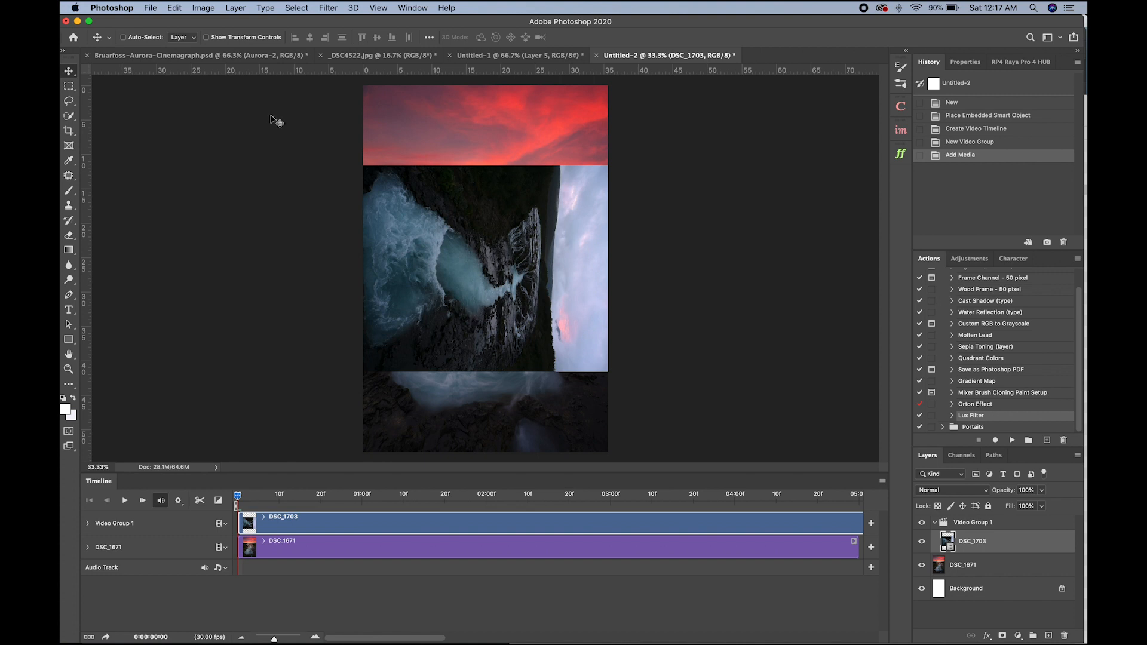
# - Rotate the DSC_1703 clip 90° counter-clockwise, converting it to a smart object layer
pyautogui.click(174, 8)
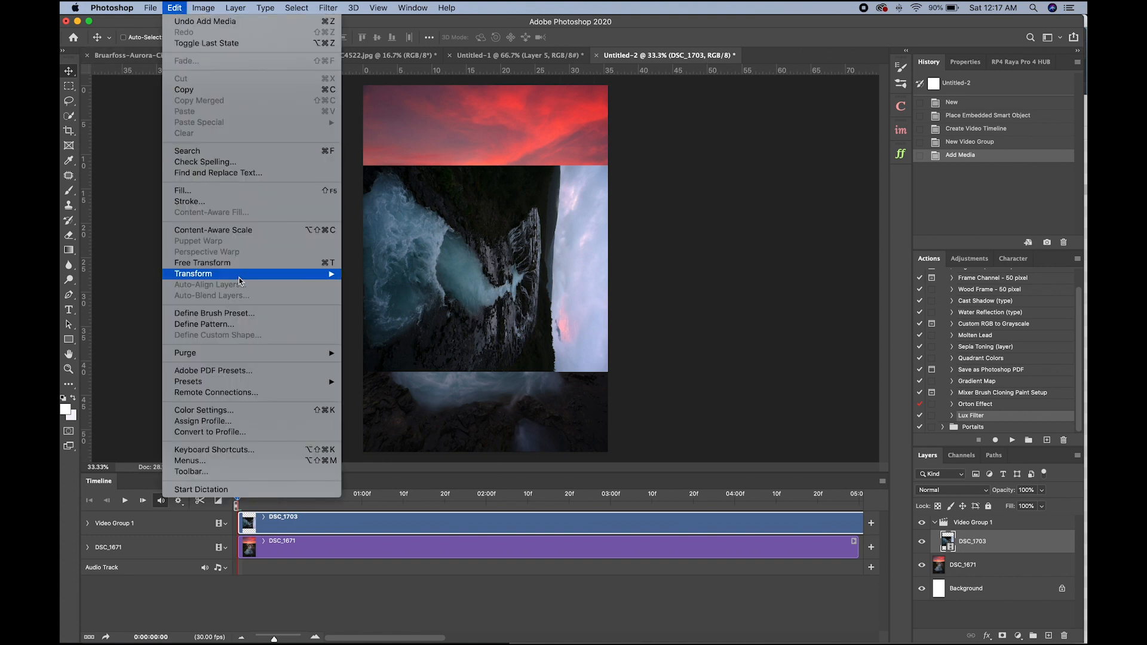
pyautogui.moveTo(251, 278)
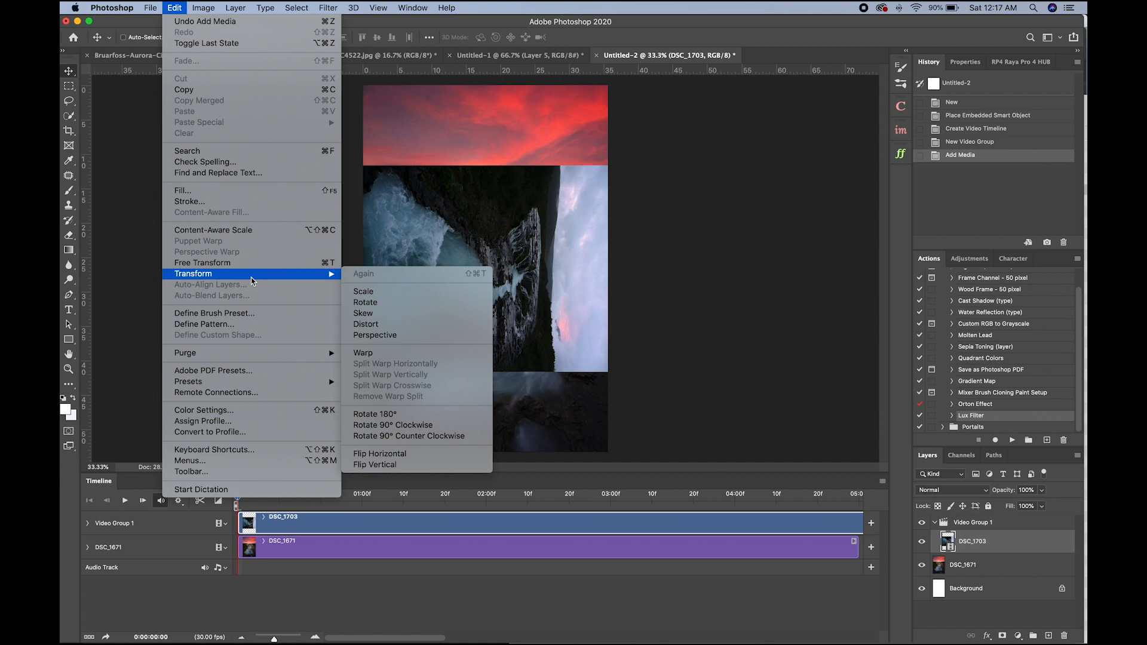
pyautogui.click(423, 436)
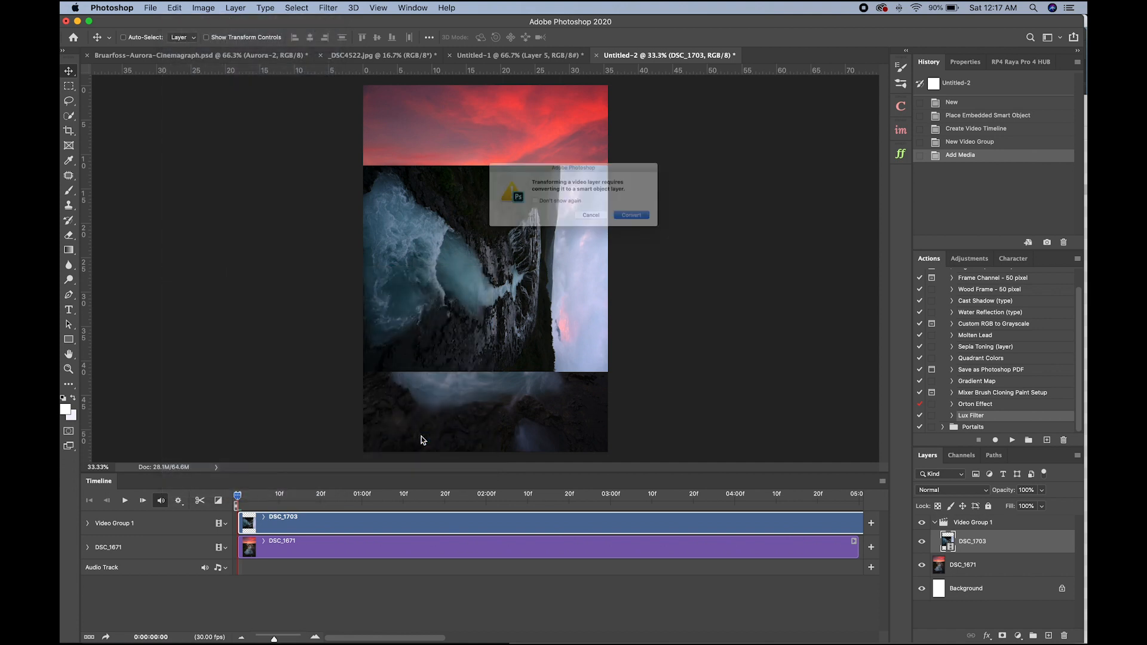
pyautogui.click(656, 225)
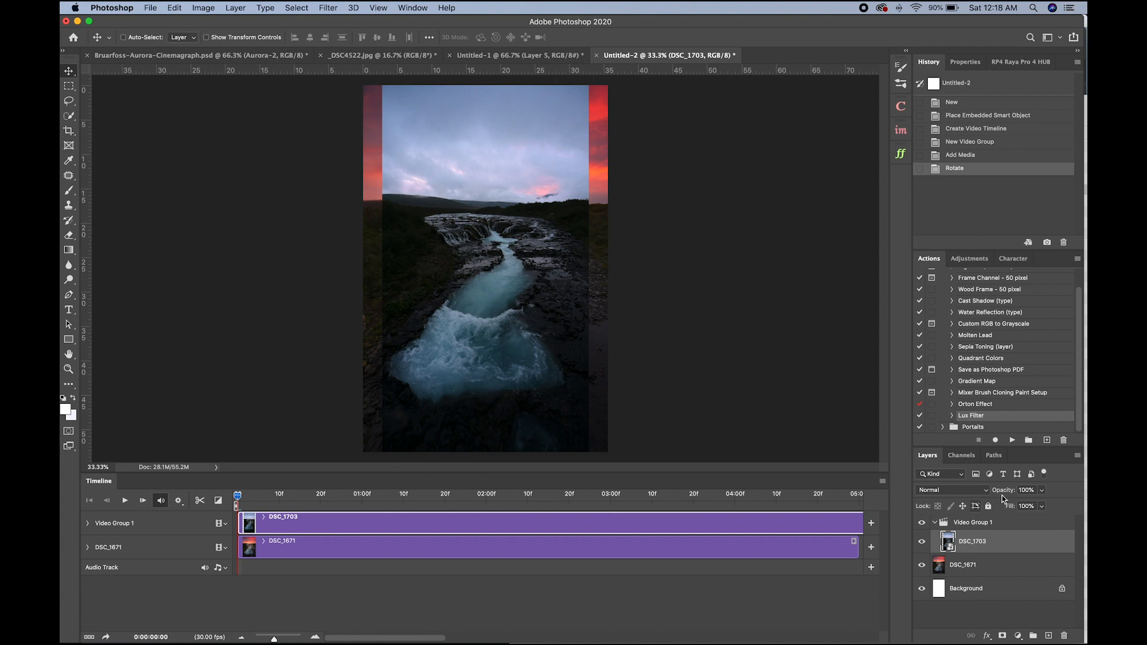
# - Lower the DSC_1703 layer's opacity to 46% so the river can be compared with the photo underneath
pyautogui.click(1042, 491)
pyautogui.moveTo(1043, 507); pyautogui.dragTo(1030, 503)
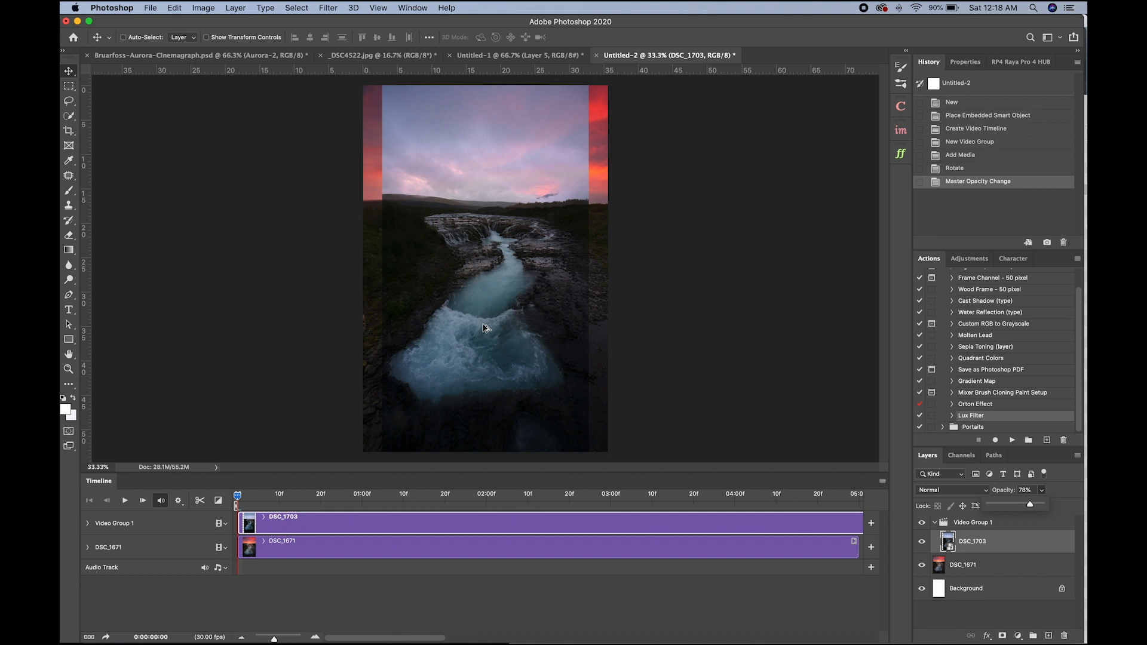
pyautogui.scroll(5, 485, 328)
pyautogui.scroll(3, 485, 328)
pyautogui.scroll(3, 491, 324)
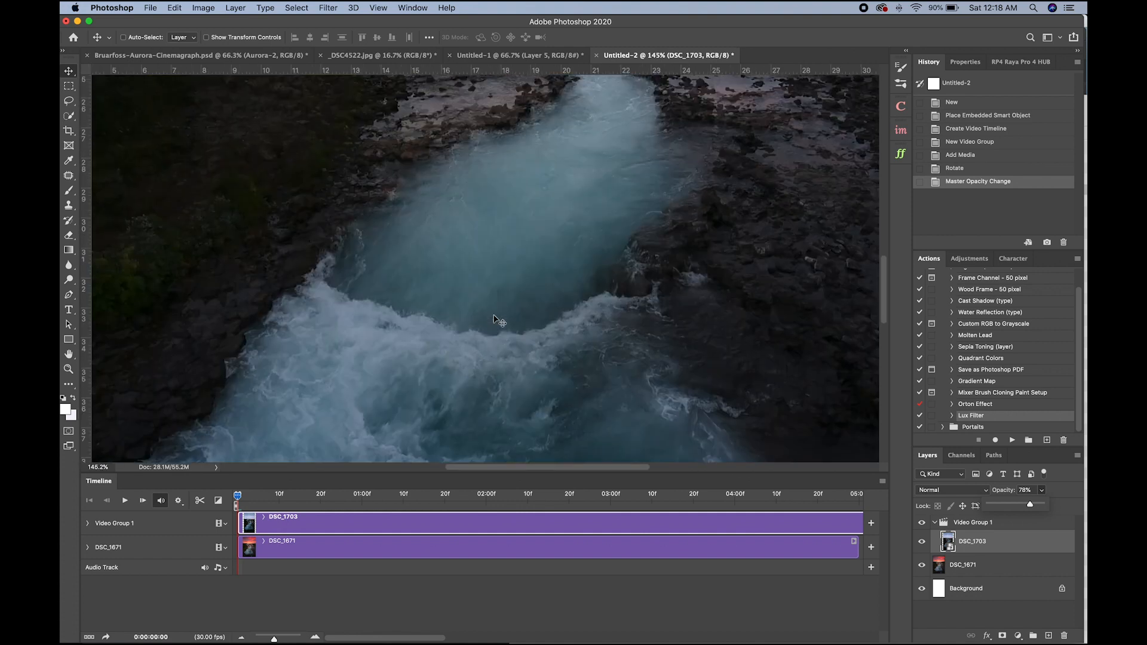
pyautogui.scroll(5, 575, 245)
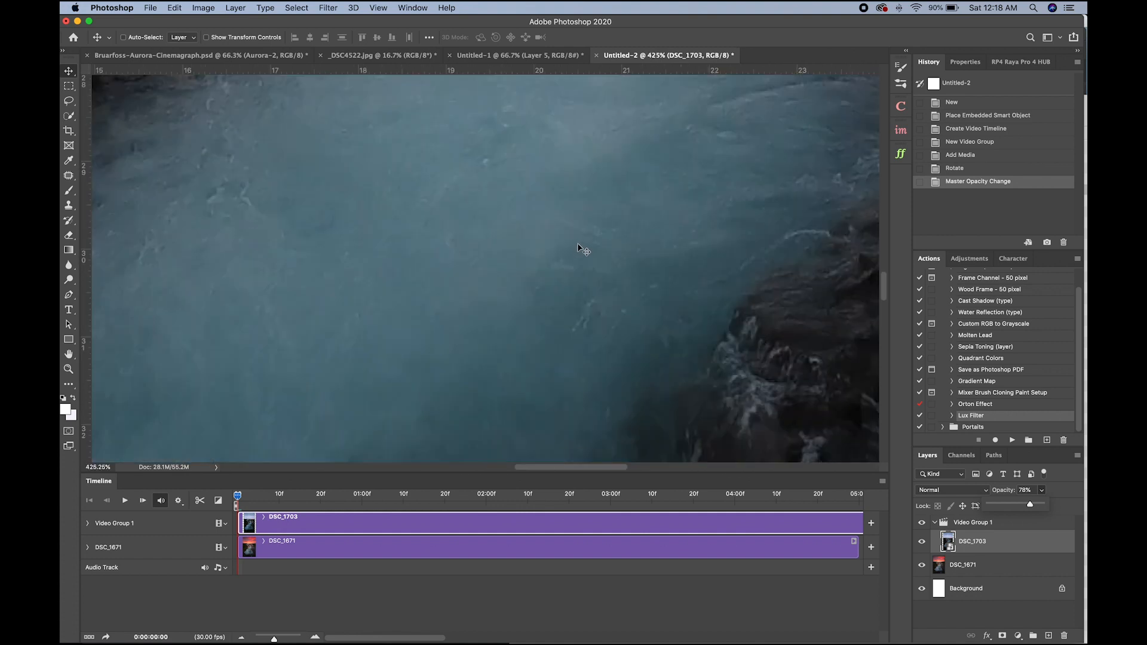
pyautogui.scroll(-3, 578, 245)
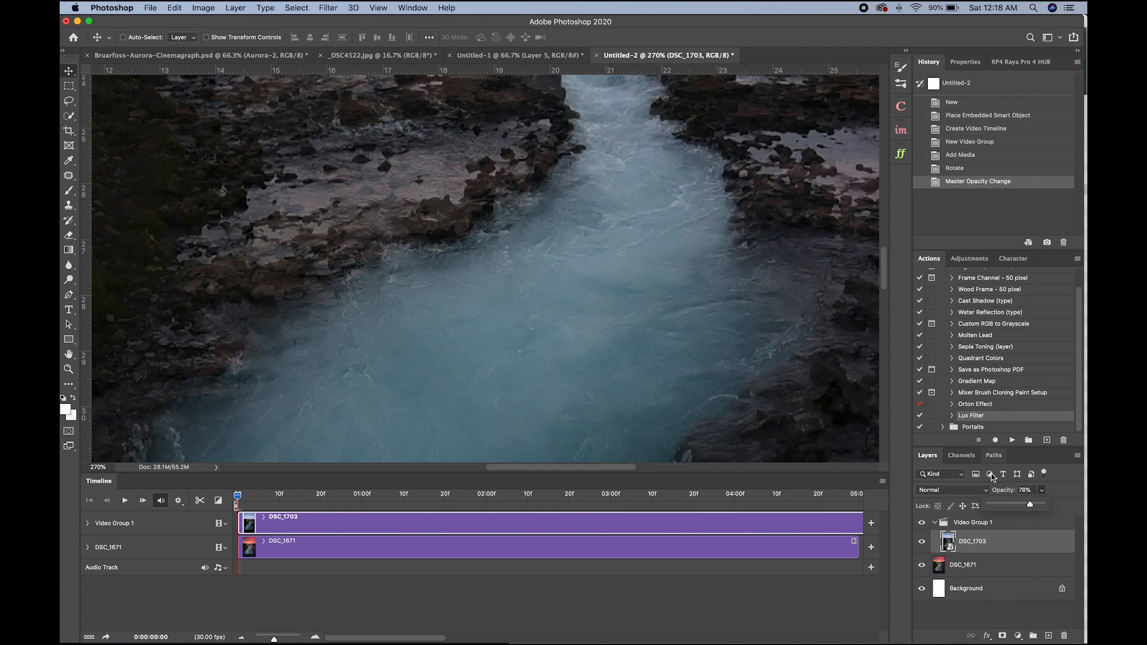
pyautogui.moveTo(1005, 506); pyautogui.dragTo(992, 505)
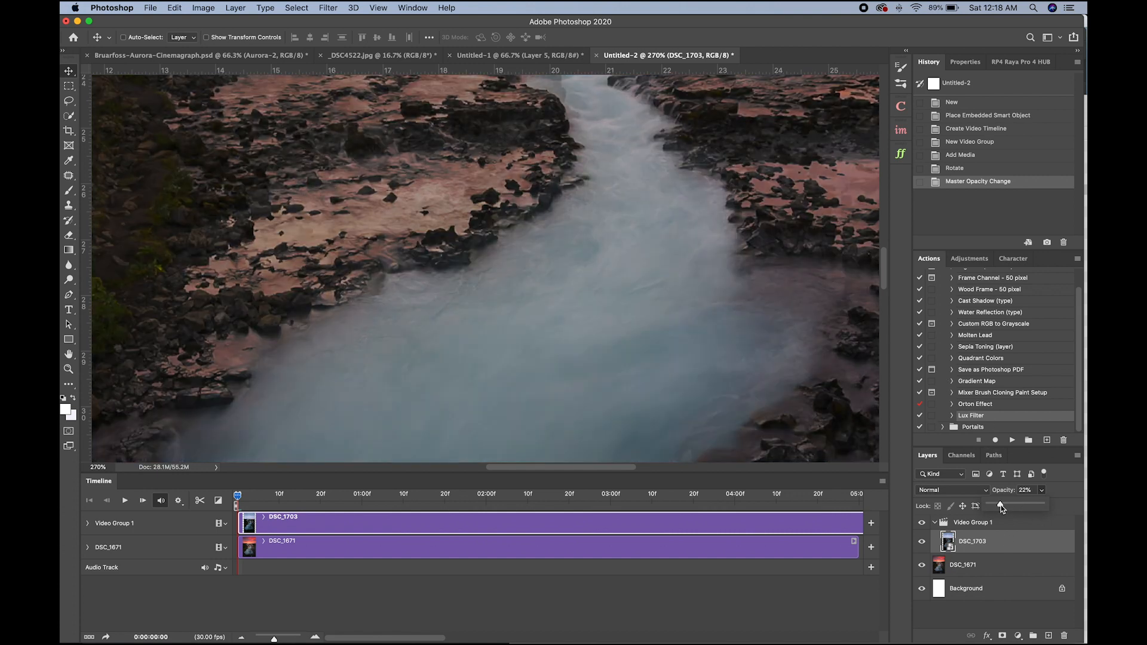
pyautogui.moveTo(1009, 504); pyautogui.dragTo(1013, 504)
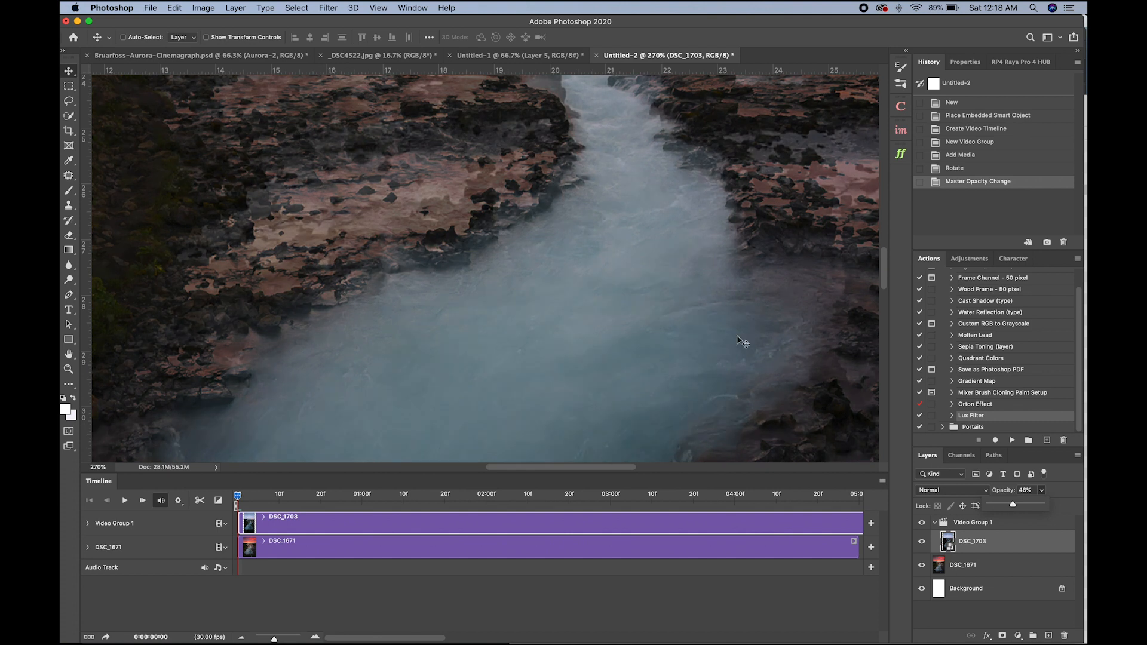
# - Move the DSC_1703 footage over the matching river in the photo and free-transform its upper edge slightly inward, to 99.83% width
pyautogui.moveTo(622, 226); pyautogui.dragTo(626, 254)
pyautogui.press('super+t')
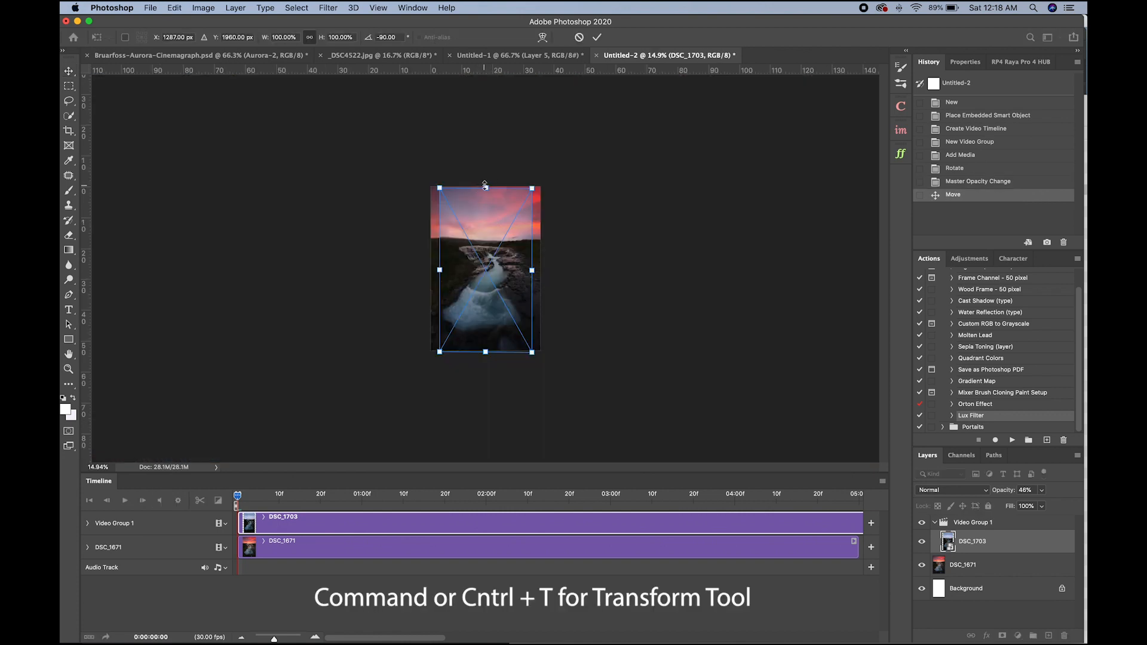
pyautogui.scroll(5, 485, 186)
pyautogui.moveTo(487, 82); pyautogui.dragTo(487, 84)
pyautogui.scroll(-10, 490, 313)
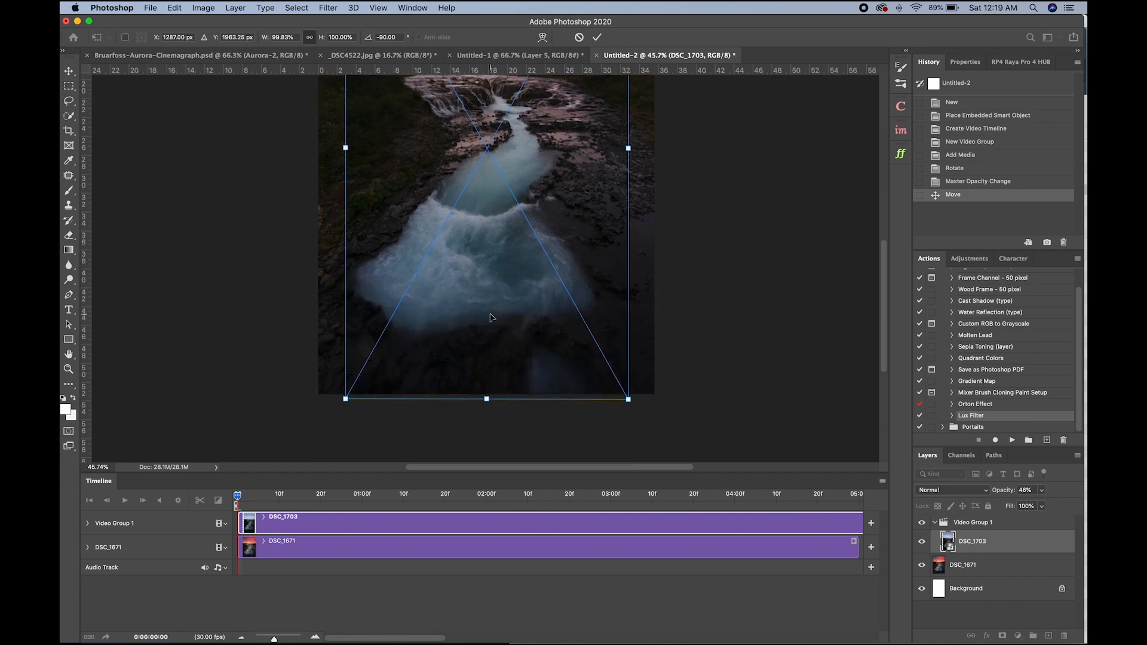
# - Stretch the lower edge of the DSC_1703 footage slightly past the canvas, to 100.21% width
pyautogui.scroll(-2, 505, 377)
pyautogui.hscroll(-2, 514, 353)
pyautogui.scroll(5, 518, 311)
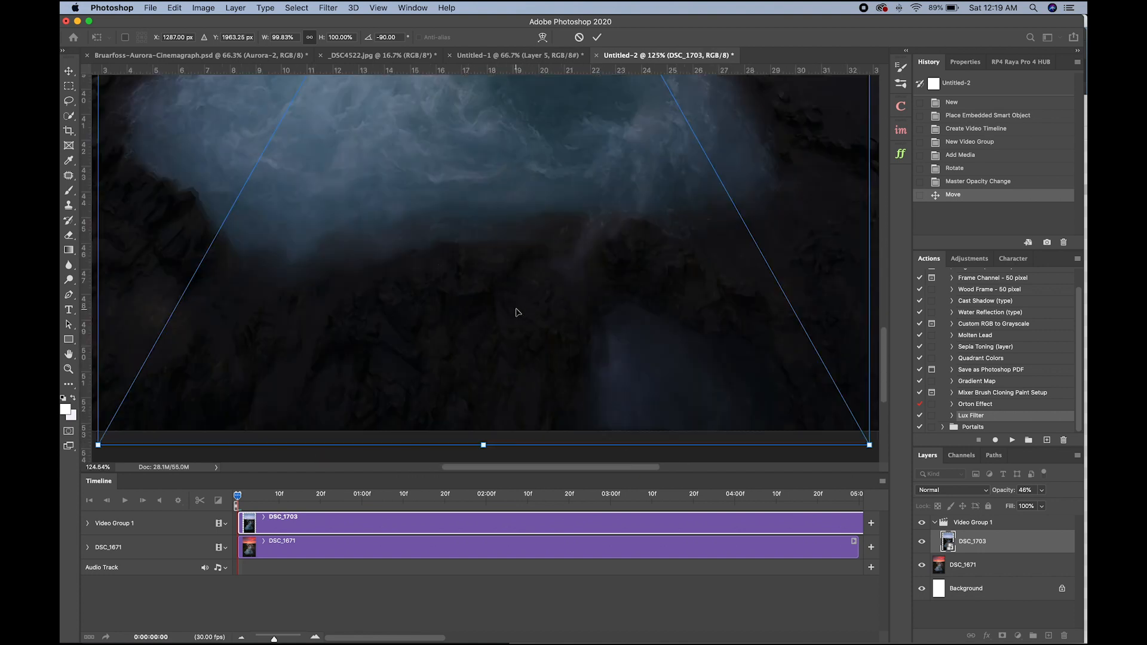
pyautogui.scroll(-2, 504, 332)
pyautogui.moveTo(484, 398)
pyautogui.mouseDown()
pyautogui.moveTo(484, 384)
pyautogui.moveTo(483, 404)
pyautogui.mouseUp()
pyautogui.moveTo(427, 312); pyautogui.dragTo(562, 321)
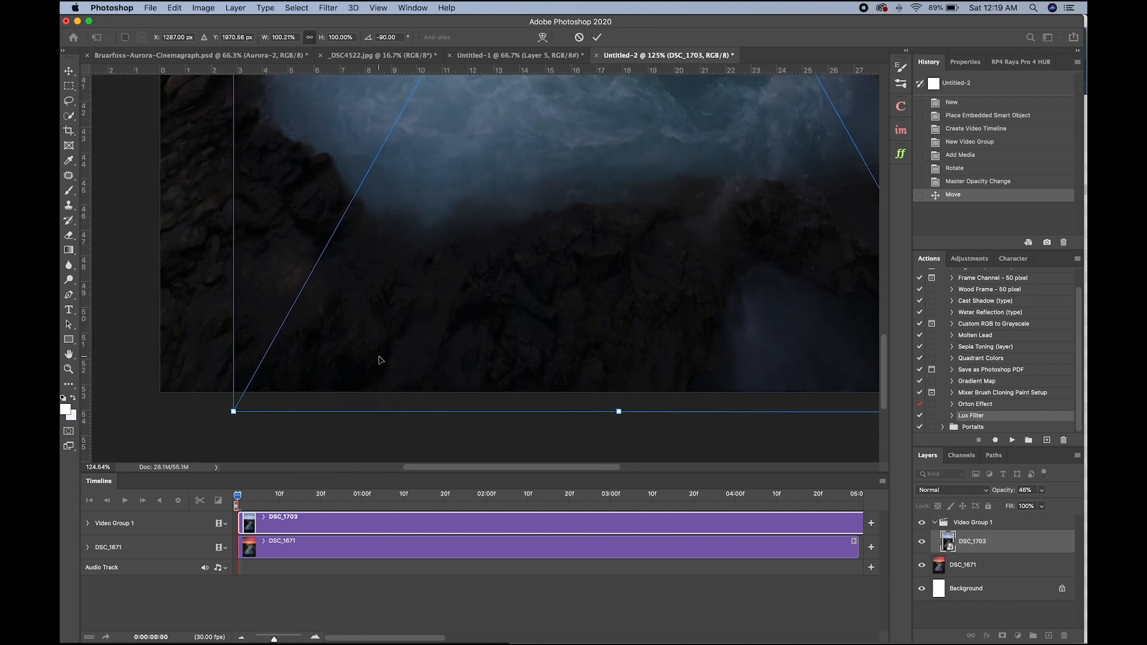
pyautogui.moveTo(654, 293); pyautogui.dragTo(596, 305)
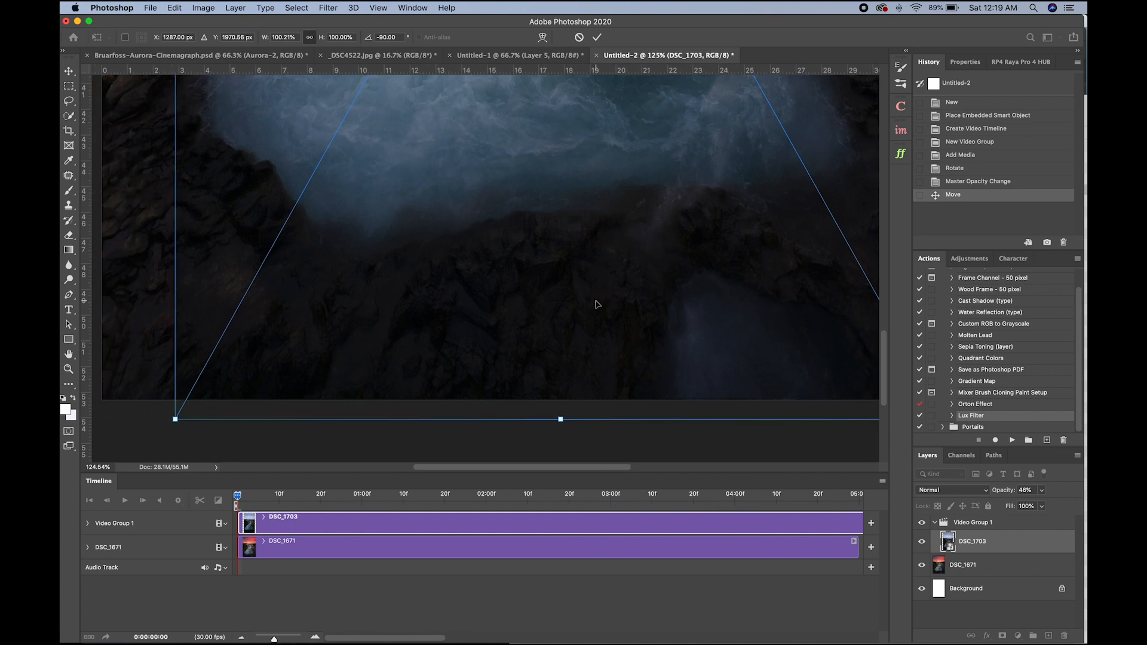
# - Nudge the DSC_1703 footage 6 px left and 1 px up to match the rocks below the falls
pyautogui.press('Left')
pyautogui.press('Left')
pyautogui.press('Left')
pyautogui.press('Left')
pyautogui.press('Left')
pyautogui.press('Left')
pyautogui.press('Up')
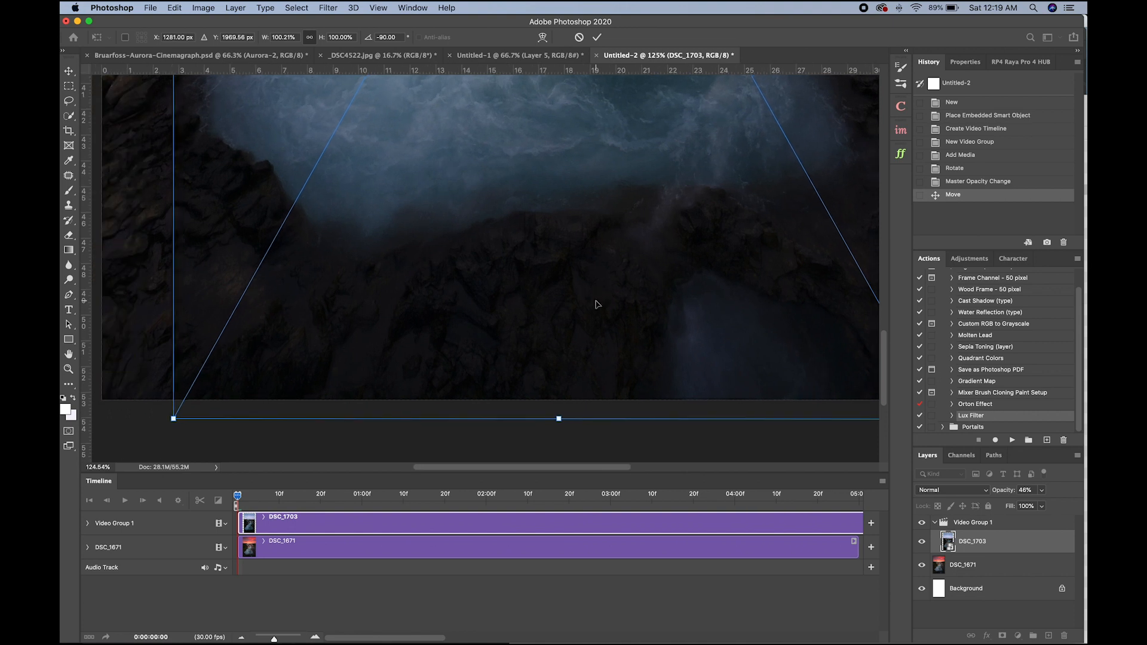
# - Fine-tune the DSC_1703 footage against the photo's riverbanks, nudging it, scaling it to 100.41% and rotating it to -89.51°
pyautogui.moveTo(711, 192); pyautogui.dragTo(615, 364)
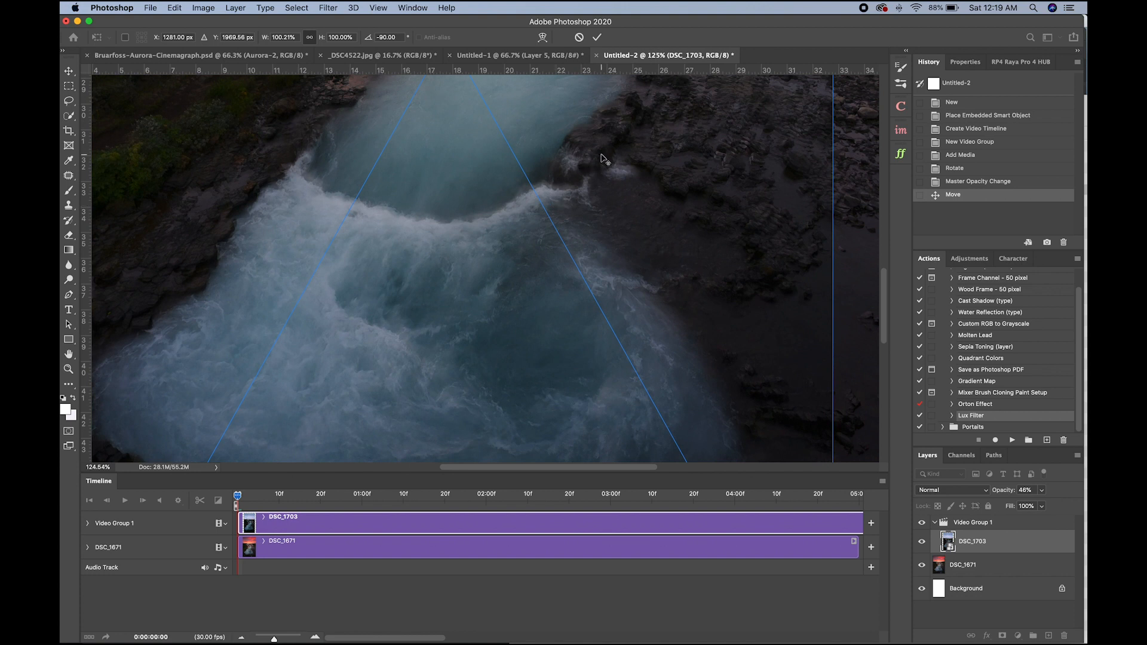
pyautogui.scroll(3, 362, 116)
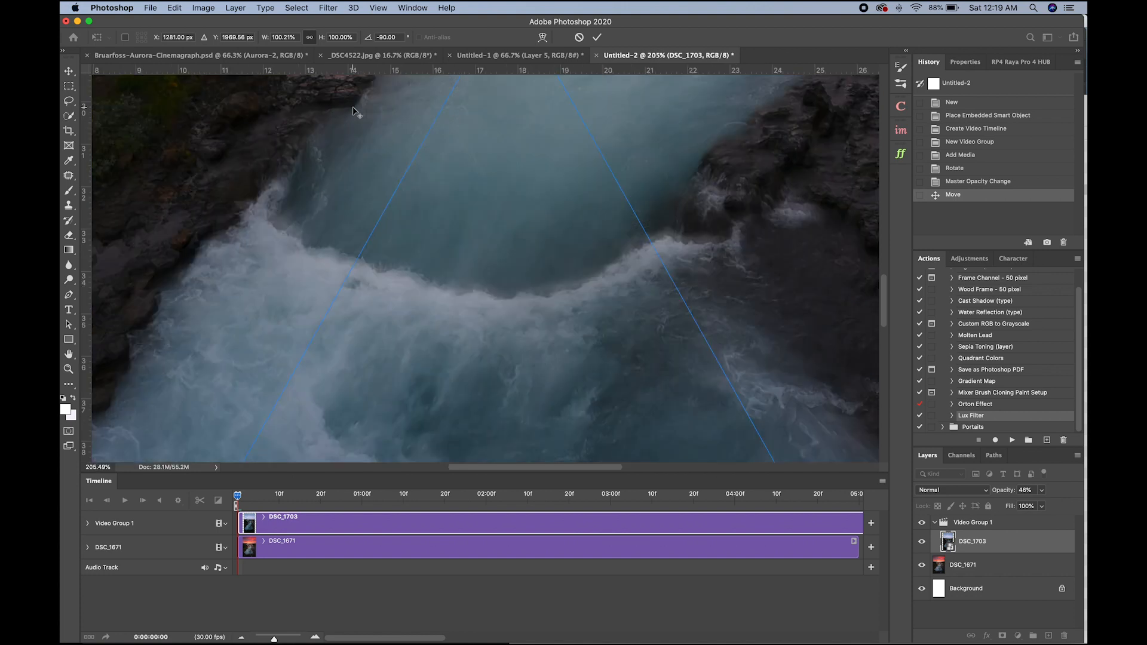
pyautogui.scroll(3, 359, 113)
pyautogui.moveTo(382, 138); pyautogui.dragTo(460, 440)
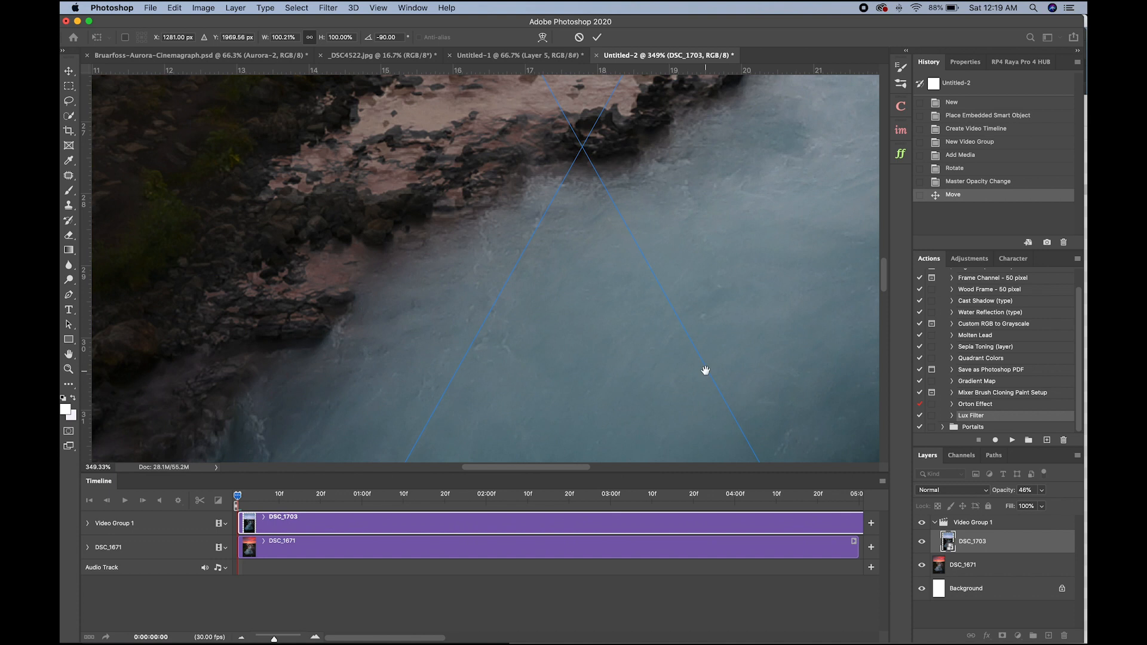
pyautogui.moveTo(705, 374); pyautogui.dragTo(432, 428)
pyautogui.moveTo(679, 345); pyautogui.dragTo(531, 260)
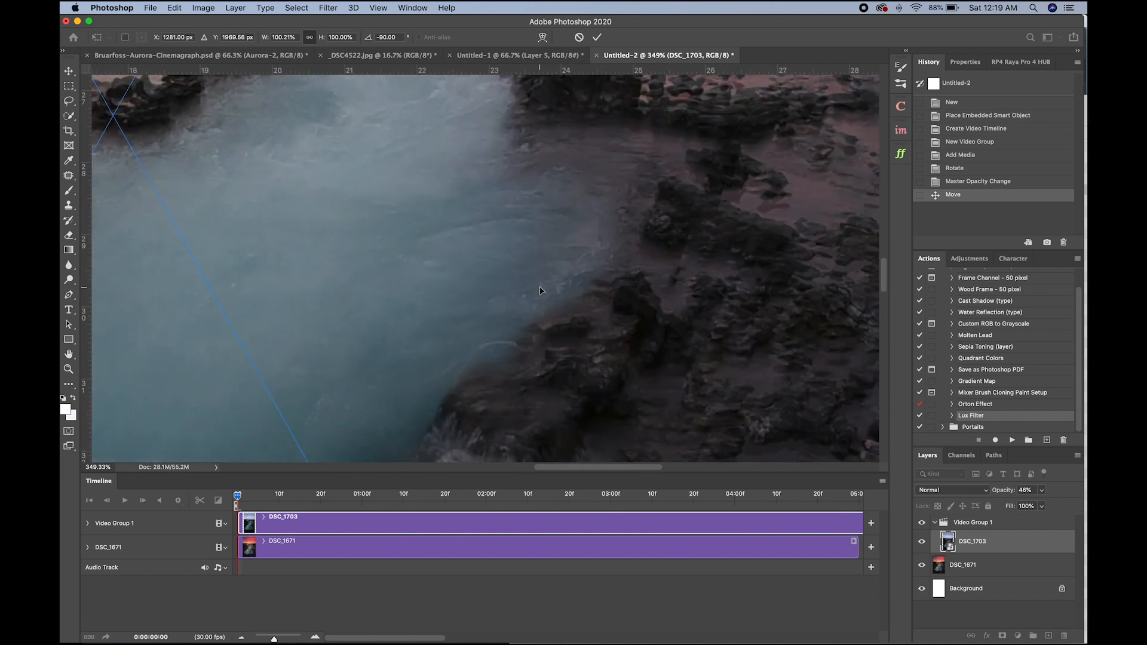
pyautogui.press('Up')
pyautogui.press('Up')
pyautogui.press('Up')
pyautogui.press('Up')
pyautogui.press('Up')
pyautogui.press('Up')
pyautogui.press('Up')
pyautogui.moveTo(811, 279); pyautogui.dragTo(809, 279)
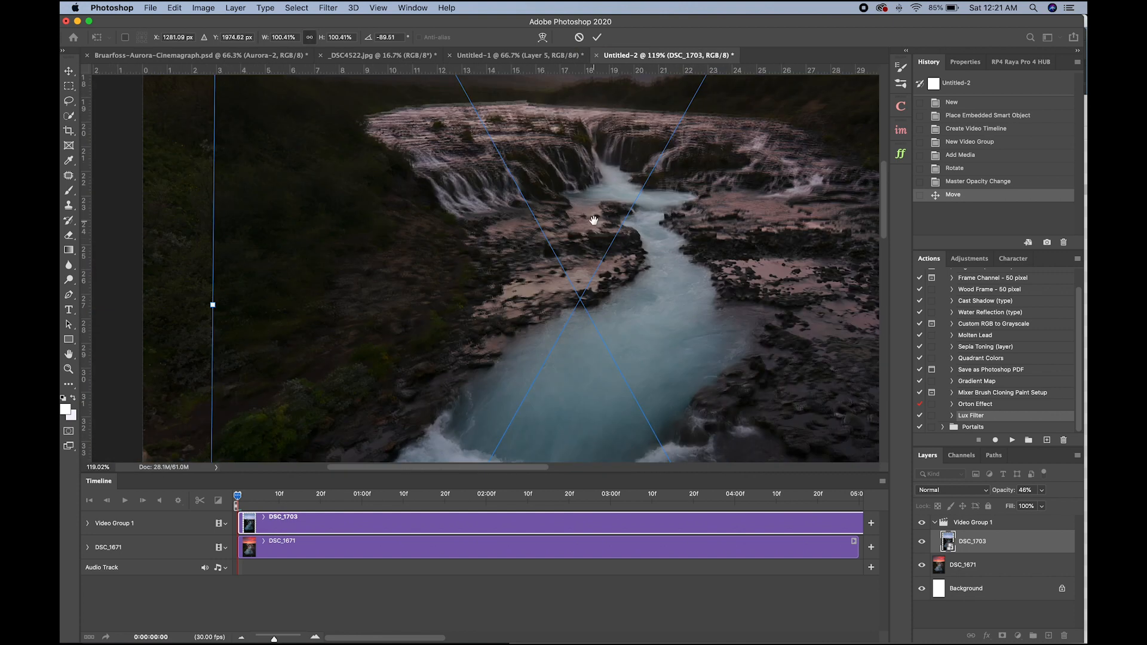
# - Warp the DSC_1703 footage from a split point at the upper edge of the waterfall, shifting it slightly down, and apply the transform
pyautogui.moveTo(594, 217); pyautogui.dragTo(525, 311)
pyautogui.rightClick(497, 261)
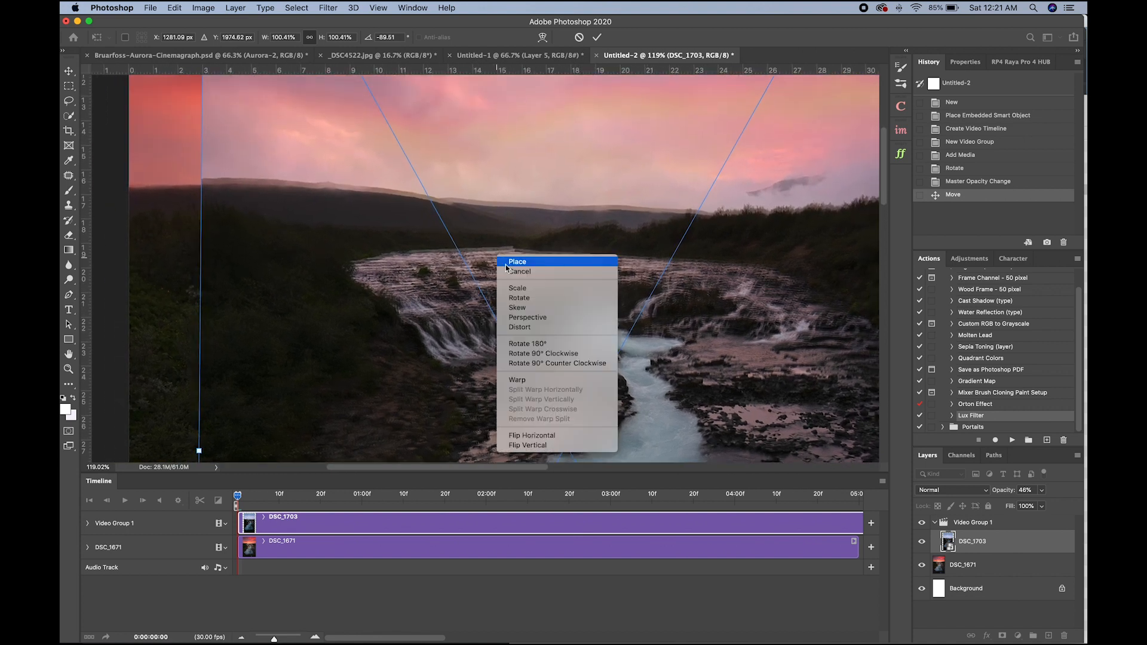
pyautogui.click(518, 380)
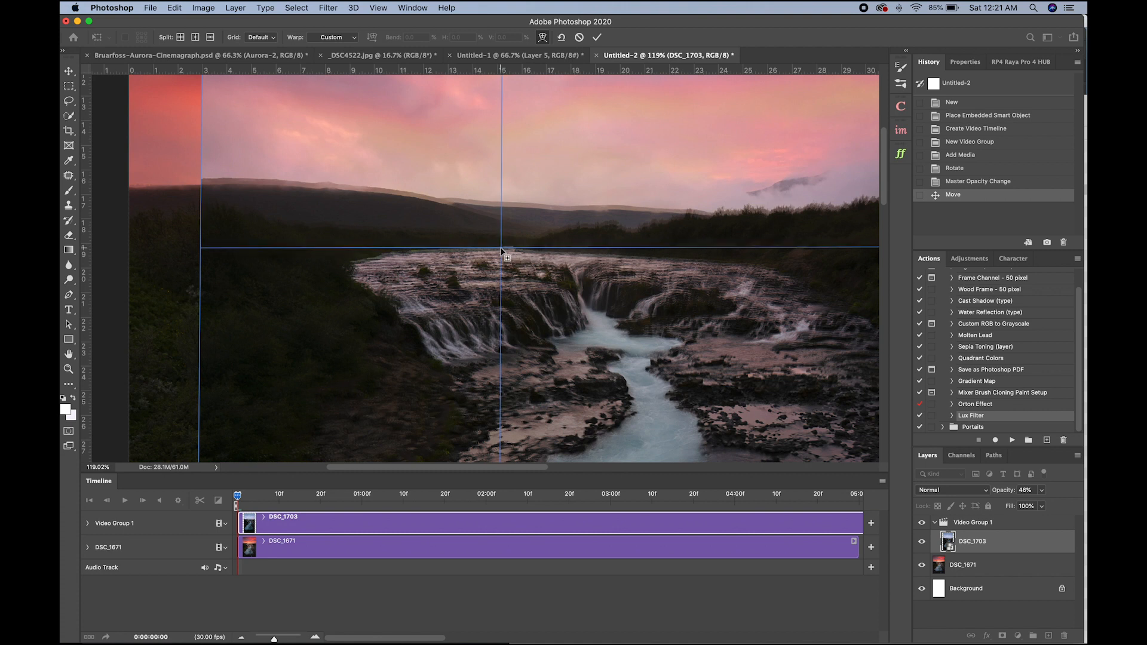
pyautogui.keyDown('alt'); pyautogui.click(508, 257); pyautogui.keyUp('alt')
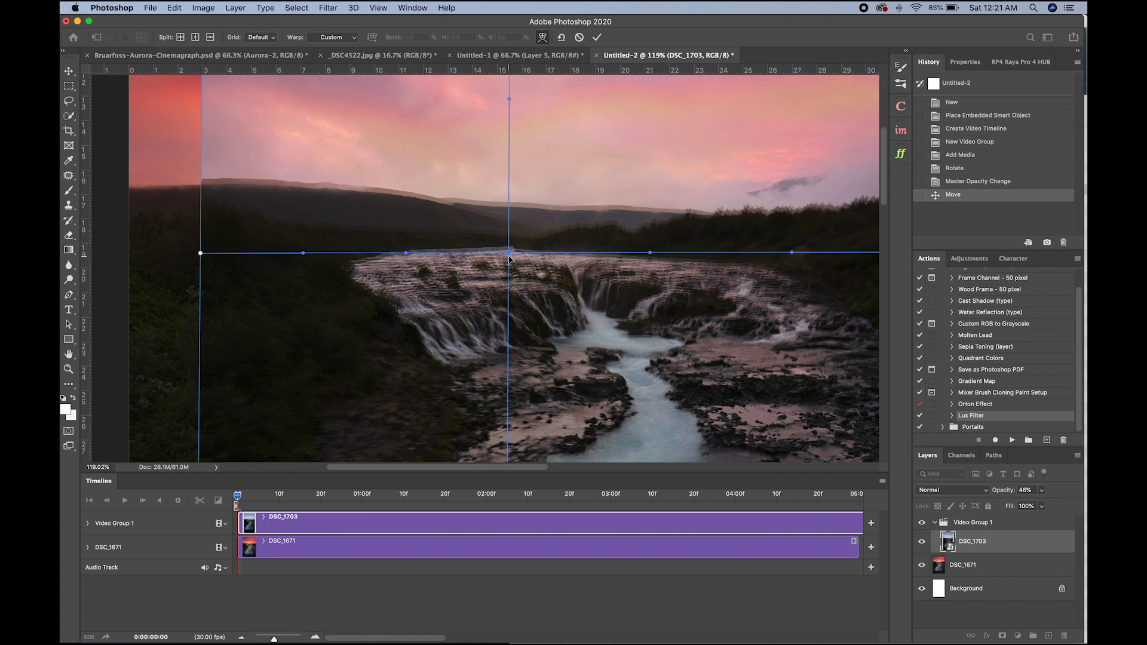
pyautogui.moveTo(509, 255); pyautogui.dragTo(511, 258)
pyautogui.press('Return')
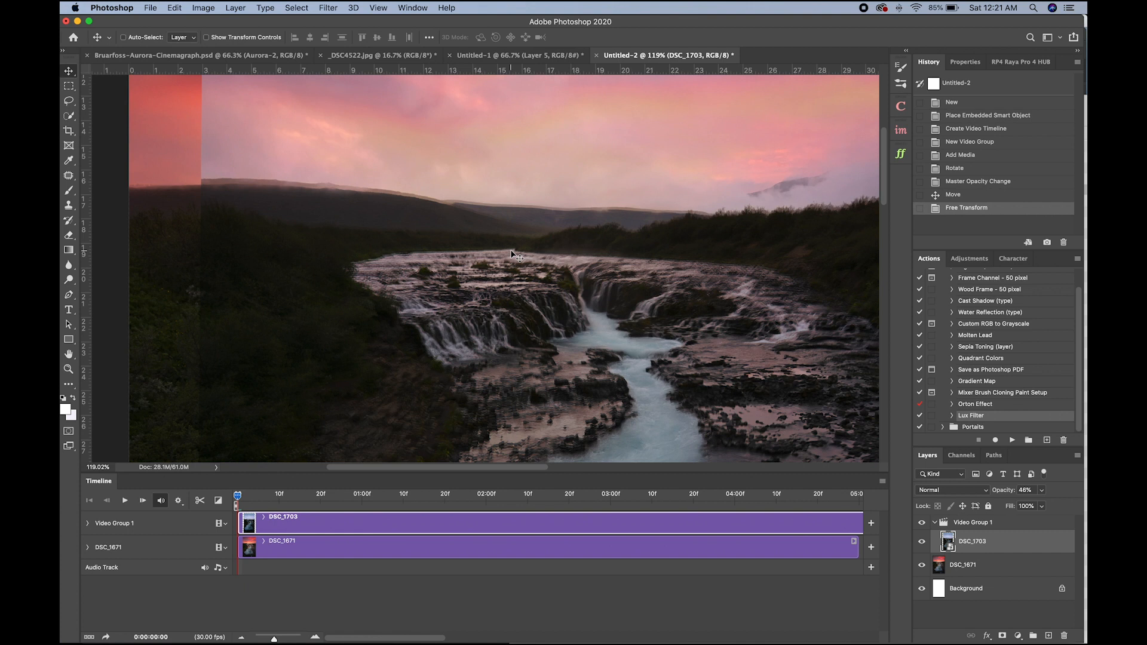
# - Place a duplicate of the DSC_1671 layer above Video Group 1 and give it a layer mask
pyautogui.scroll(-15, 550, 321)
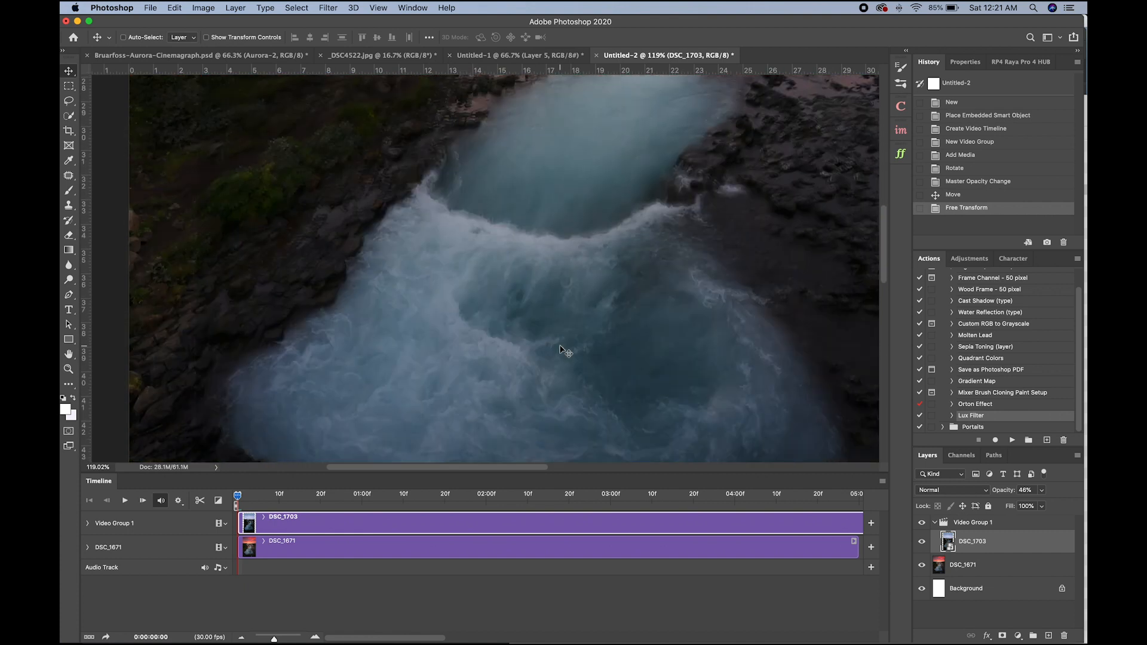
pyautogui.hscroll(3, 562, 352)
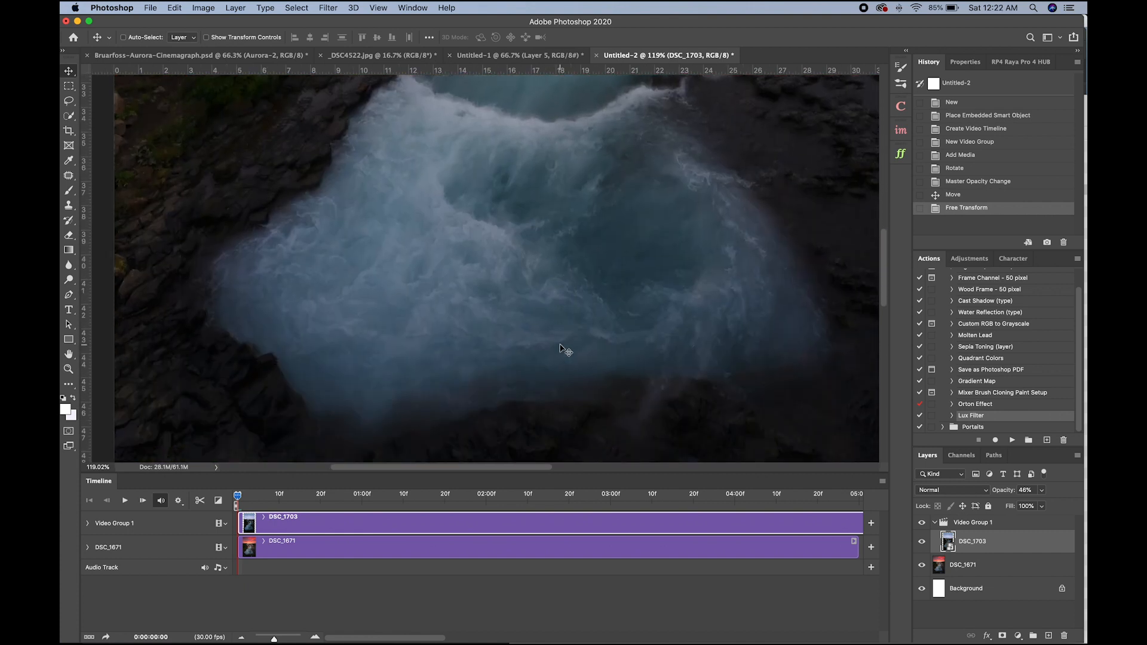
pyautogui.scroll(4, 562, 352)
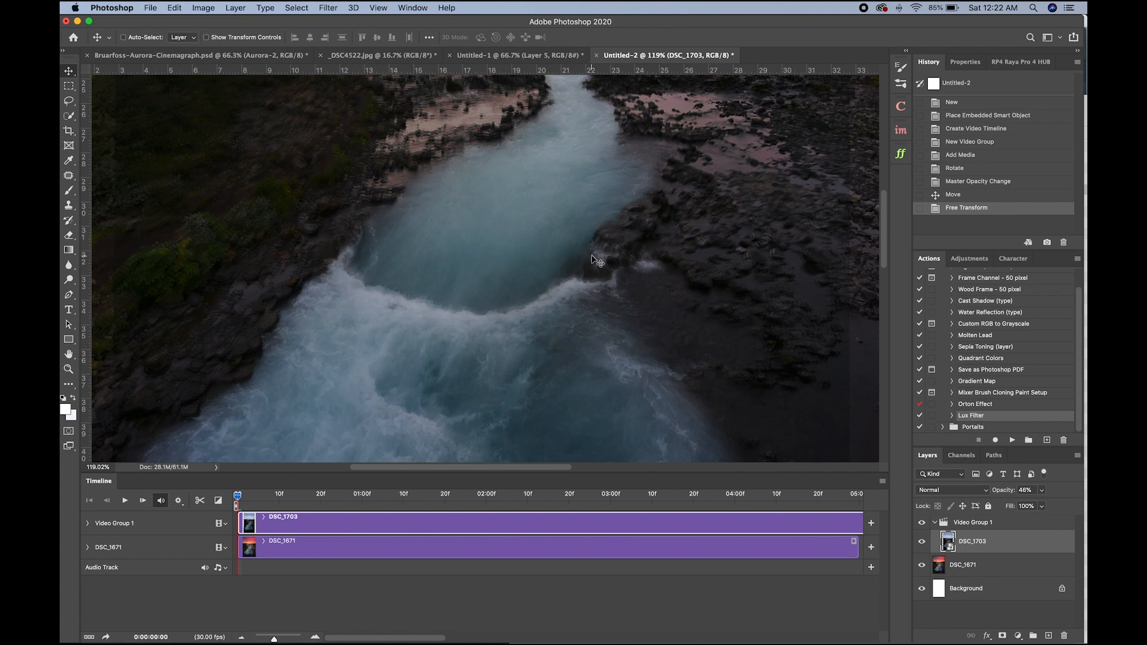
pyautogui.press('super+0')
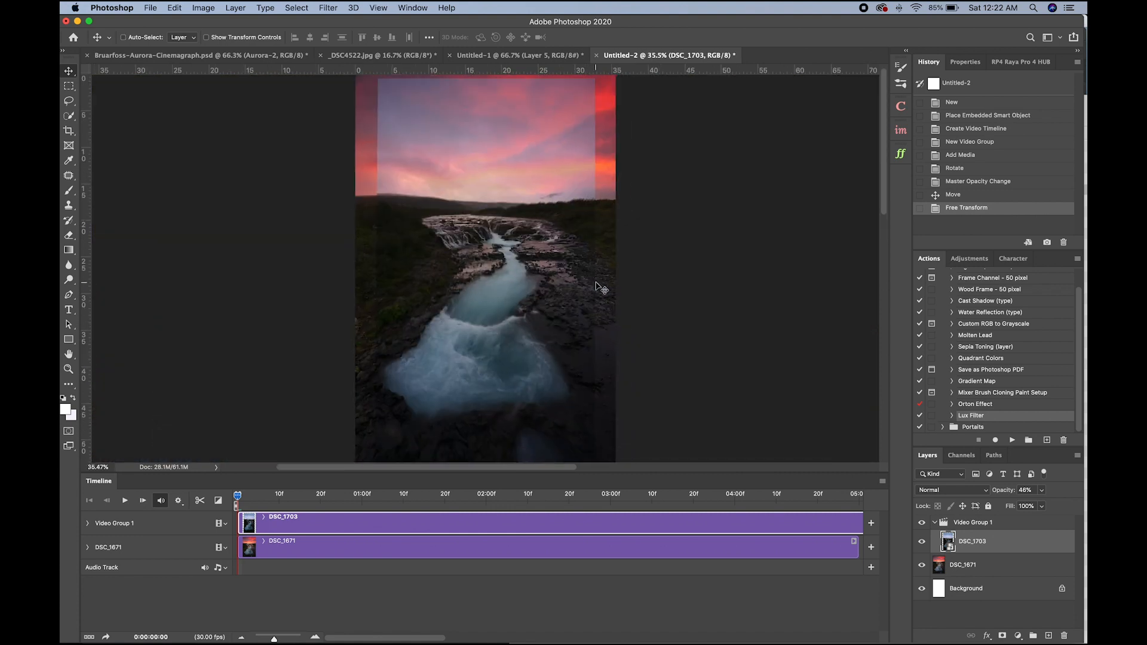
pyautogui.click(985, 567)
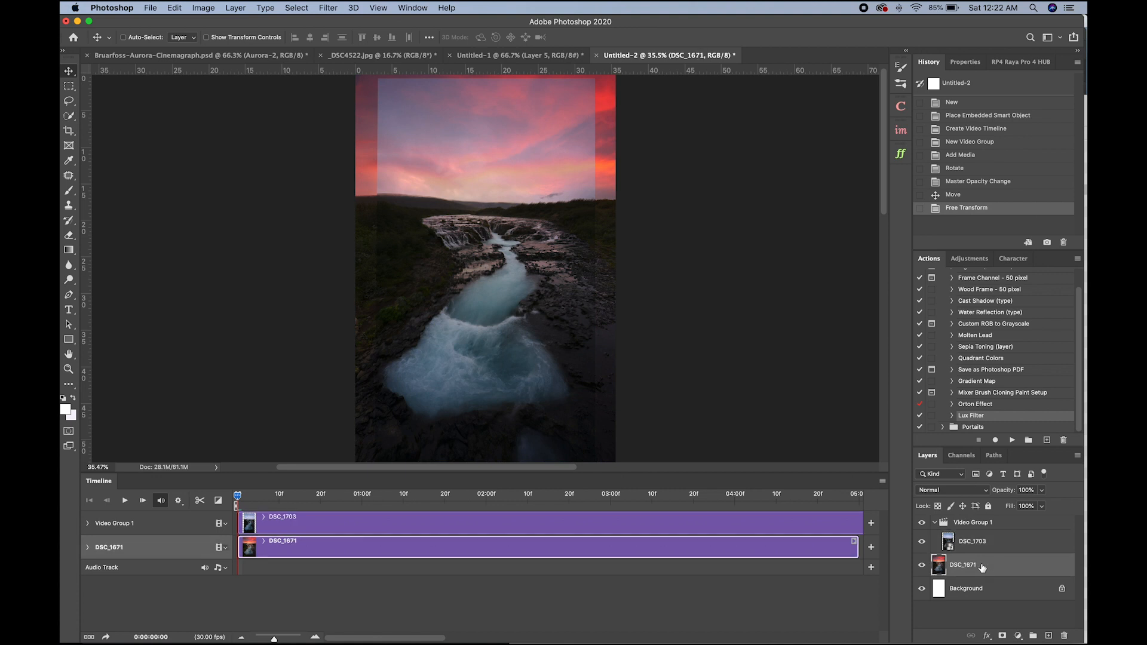
pyautogui.press('super+j')
pyautogui.moveTo(983, 567); pyautogui.dragTo(981, 521)
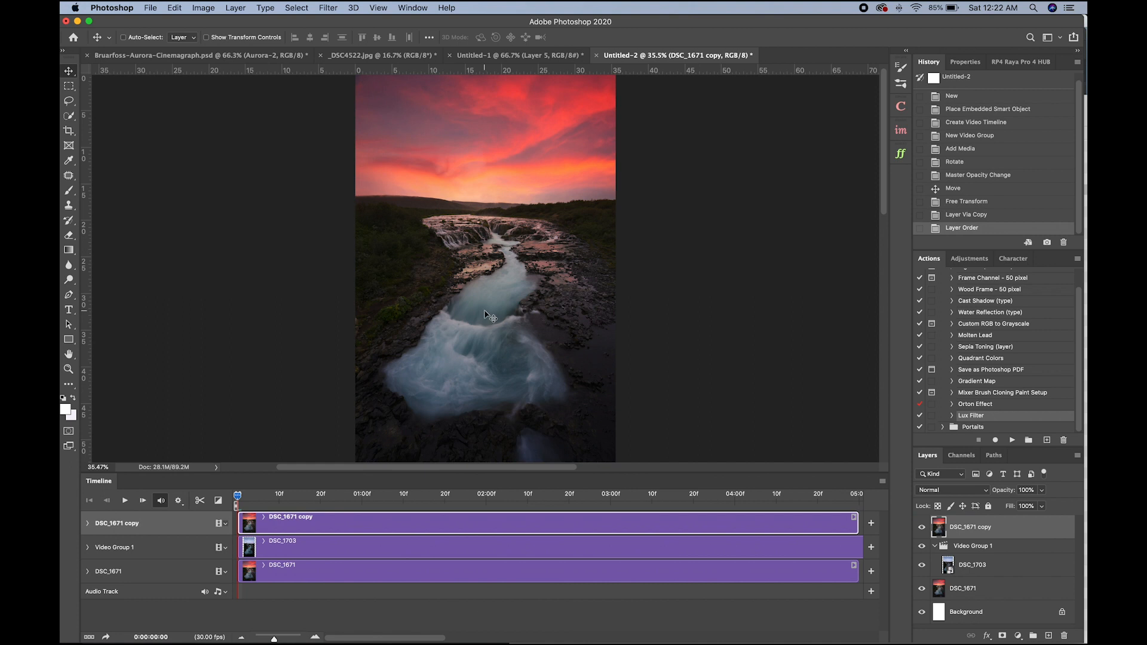
pyautogui.scroll(5, 481, 341)
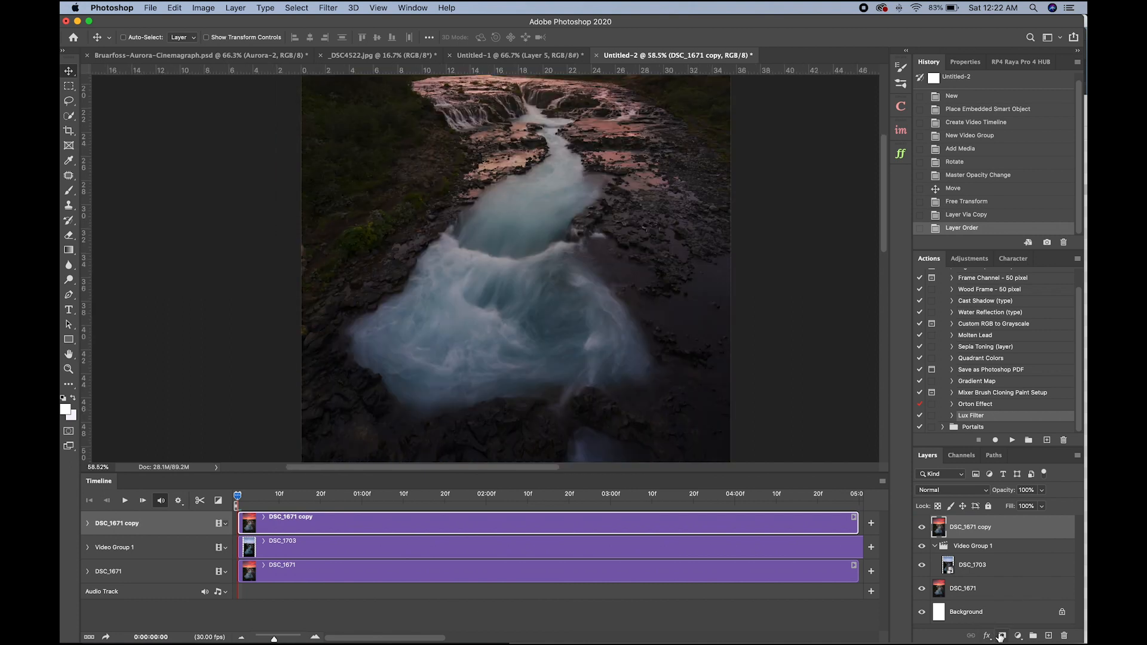
pyautogui.click(1002, 635)
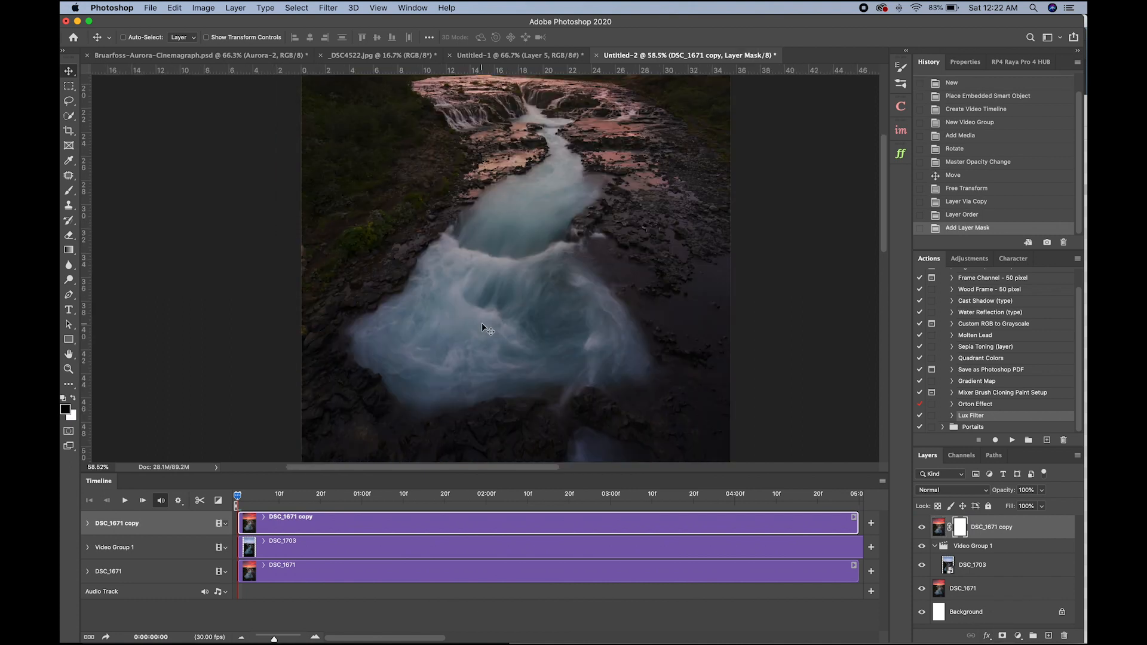
# - Paint black on the DSC_1671 copy mask over the middle of the lower pool and falls, with the red mask overlay shown
pyautogui.click(70, 190)
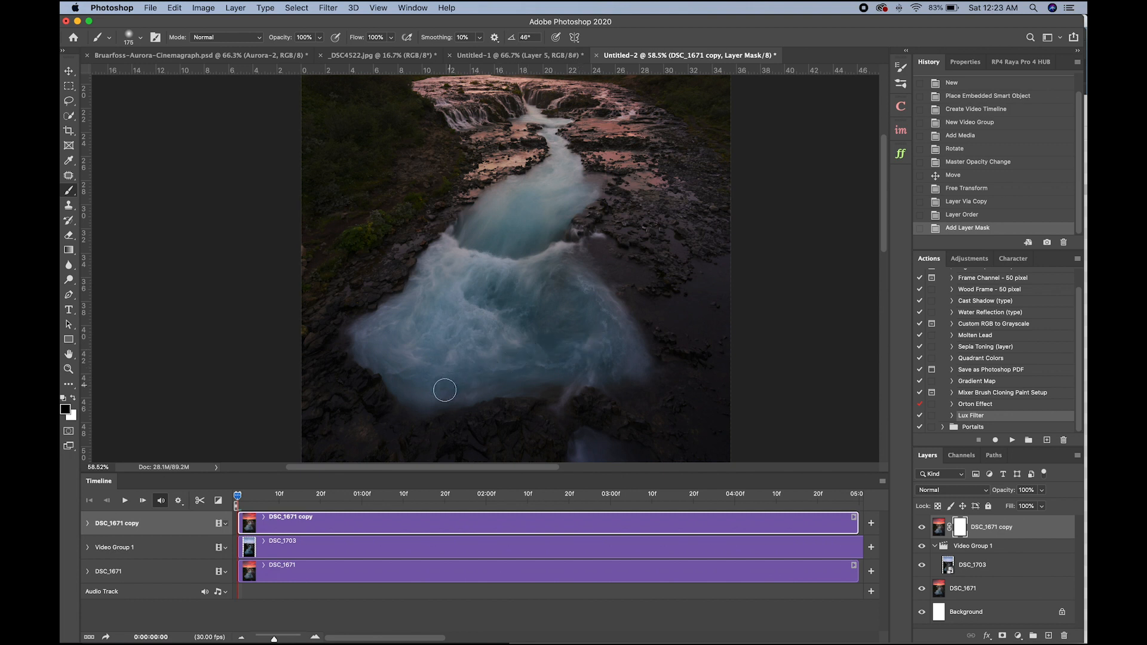
pyautogui.moveTo(478, 389); pyautogui.dragTo(476, 386)
pyautogui.press('\\')
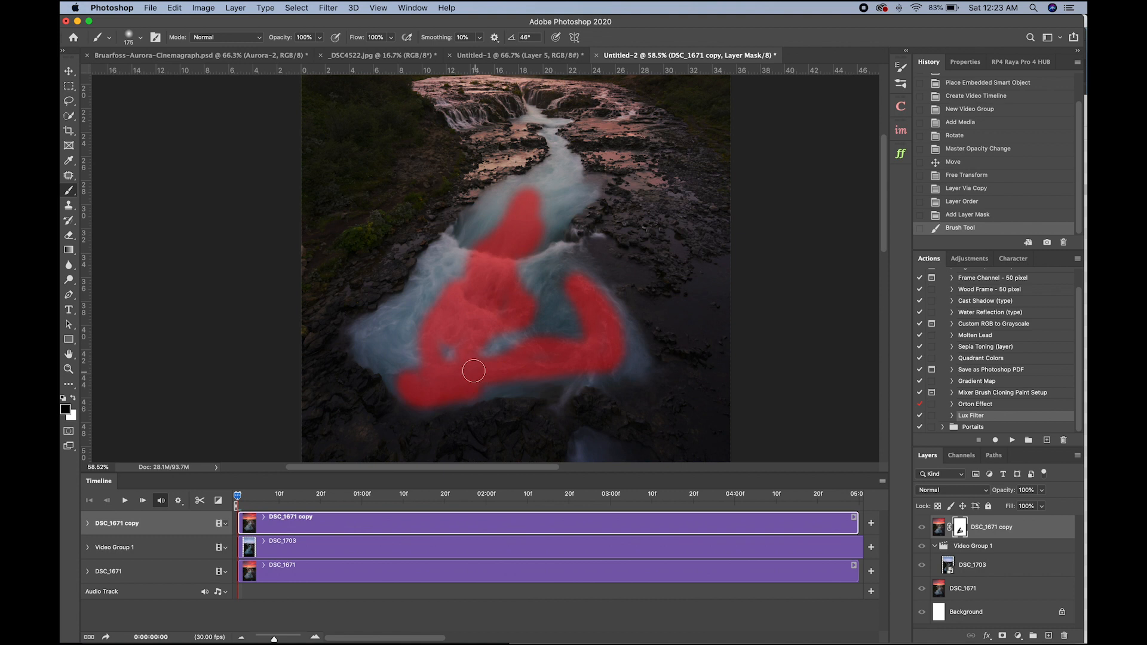
pyautogui.moveTo(499, 389); pyautogui.dragTo(507, 389)
pyautogui.scroll(3, 495, 408)
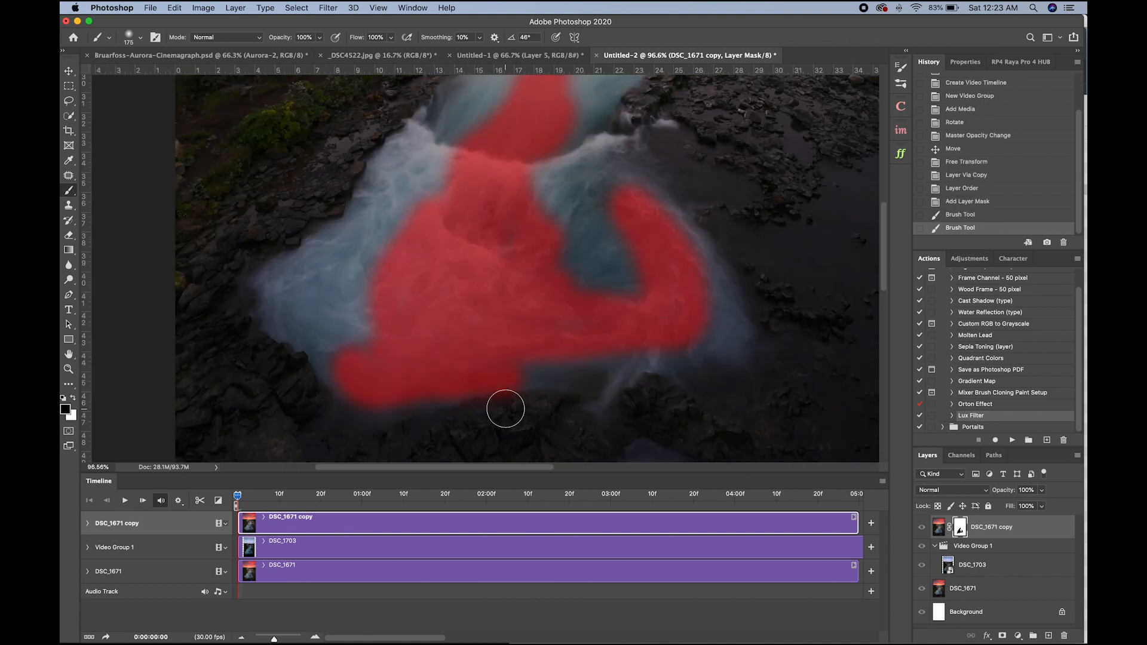
# - Restore the rocks just below the pool on the mask, and mask out the water along the pool's left side and lower edge
pyautogui.press('x')
pyautogui.moveTo(504, 410); pyautogui.dragTo(476, 410)
pyautogui.press('x')
pyautogui.moveTo(335, 343)
pyautogui.mouseDown()
pyautogui.moveTo(354, 312)
pyautogui.moveTo(361, 334)
pyautogui.moveTo(341, 275)
pyautogui.moveTo(415, 187)
pyautogui.moveTo(382, 256)
pyautogui.moveTo(291, 306)
pyautogui.moveTo(328, 315)
pyautogui.moveTo(568, 245)
pyautogui.moveTo(502, 323)
pyautogui.moveTo(531, 365)
pyautogui.moveTo(695, 340)
pyautogui.mouseUp()
# - Enlarge the brush to 250 px and mask out the rest of the pool, its right side and the wide river above the falls
pyautogui.press('space')
pyautogui.moveTo(679, 276)
pyautogui.mouseDown()
pyautogui.moveTo(639, 315)
pyautogui.moveTo(592, 285)
pyautogui.mouseUp()
pyautogui.press(']')
pyautogui.press(']')
pyautogui.press(']')
pyautogui.press(']')
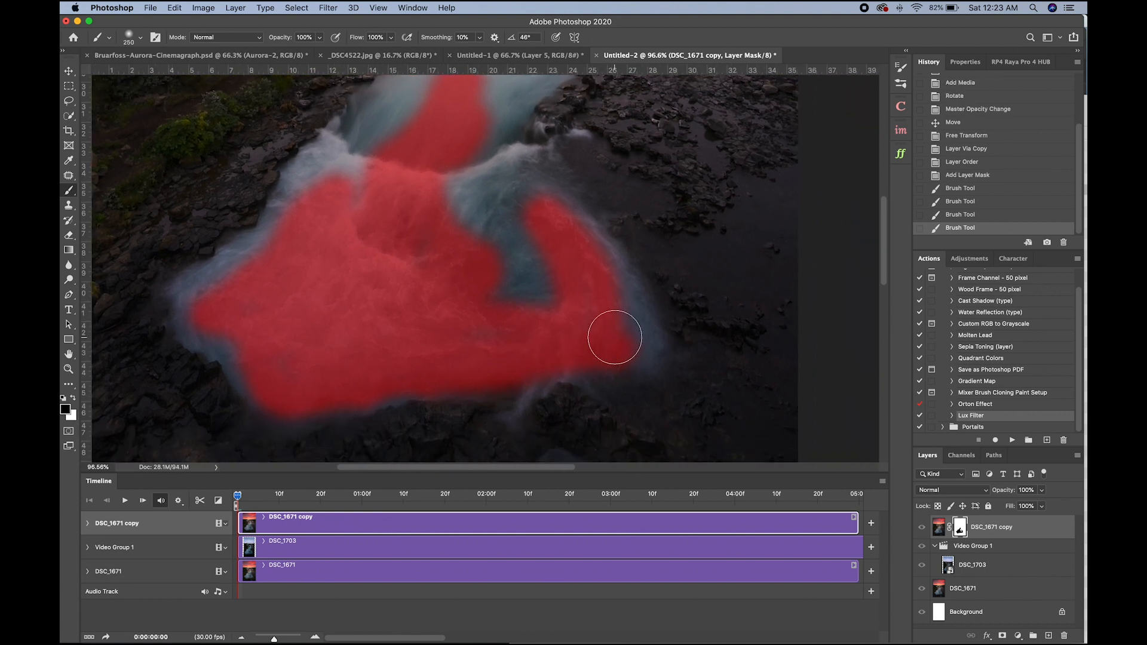
pyautogui.moveTo(612, 343)
pyautogui.mouseDown()
pyautogui.moveTo(628, 326)
pyautogui.moveTo(604, 254)
pyautogui.moveTo(557, 209)
pyautogui.moveTo(518, 216)
pyautogui.moveTo(500, 309)
pyautogui.moveTo(489, 224)
pyautogui.moveTo(512, 271)
pyautogui.mouseUp()
pyautogui.press('space')
pyautogui.moveTo(433, 208); pyautogui.dragTo(460, 343)
pyautogui.moveTo(407, 281)
pyautogui.mouseDown()
pyautogui.moveTo(405, 245)
pyautogui.moveTo(574, 152)
pyautogui.moveTo(535, 266)
pyautogui.moveTo(311, 320)
pyautogui.mouseUp()
pyautogui.moveTo(371, 348); pyautogui.dragTo(404, 267)
pyautogui.moveTo(298, 297)
pyautogui.mouseDown()
pyautogui.moveTo(301, 378)
pyautogui.moveTo(313, 398)
pyautogui.moveTo(329, 391)
pyautogui.mouseUp()
# - Reduce the brush to 90 px and paint white on the mask to restore the rocks along the left bank beside the falls
pyautogui.hscroll(2, 351, 366)
pyautogui.press('[')
pyautogui.press('[')
pyautogui.press('[')
pyautogui.press('[')
pyautogui.press('[')
pyautogui.press('[')
pyautogui.press('[')
pyautogui.press('[')
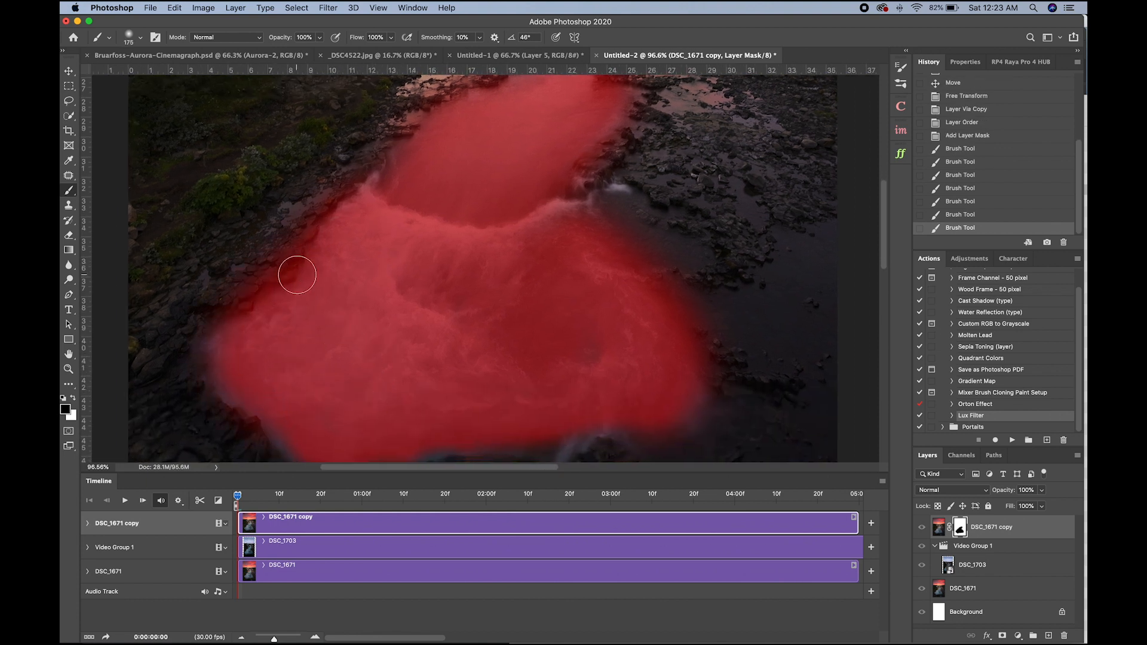
pyautogui.moveTo(304, 210); pyautogui.dragTo(274, 276)
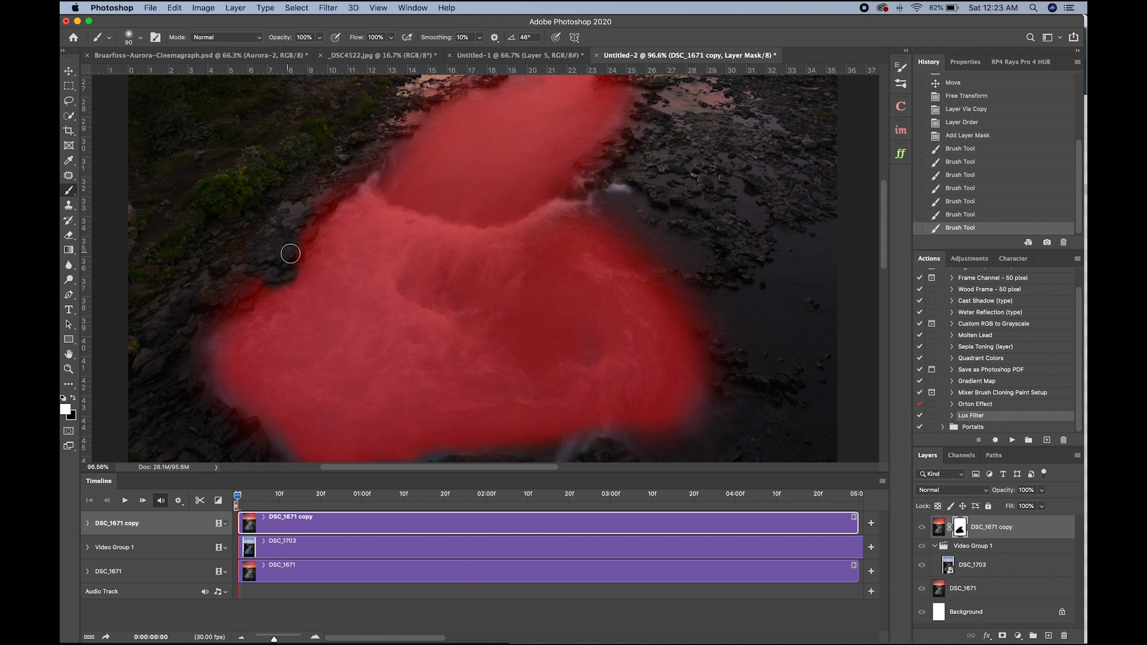
pyautogui.moveTo(314, 220)
pyautogui.mouseDown()
pyautogui.moveTo(299, 259)
pyautogui.moveTo(347, 180)
pyautogui.moveTo(294, 220)
pyautogui.moveTo(344, 172)
pyautogui.moveTo(342, 187)
pyautogui.moveTo(353, 176)
pyautogui.moveTo(343, 194)
pyautogui.moveTo(408, 126)
pyautogui.mouseUp()
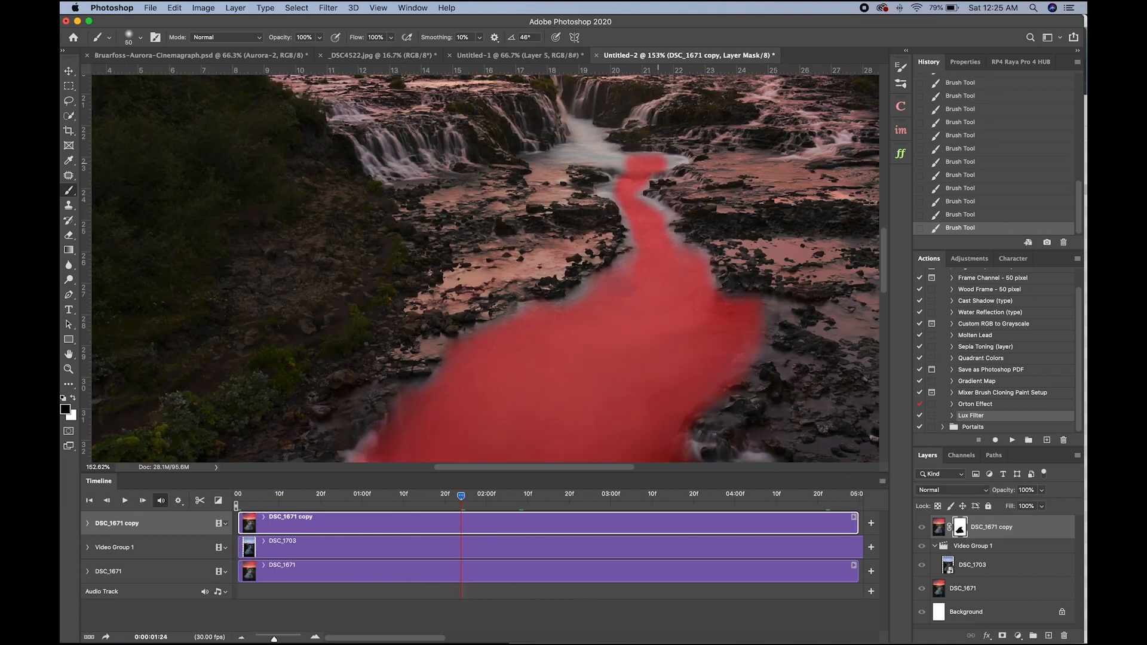
# - Mask out the narrow stream up to the foot of the upper falls, and try a stroke over the left cascade
pyautogui.moveTo(560, 156)
pyautogui.mouseDown()
pyautogui.moveTo(607, 154)
pyautogui.moveTo(622, 168)
pyautogui.mouseUp()
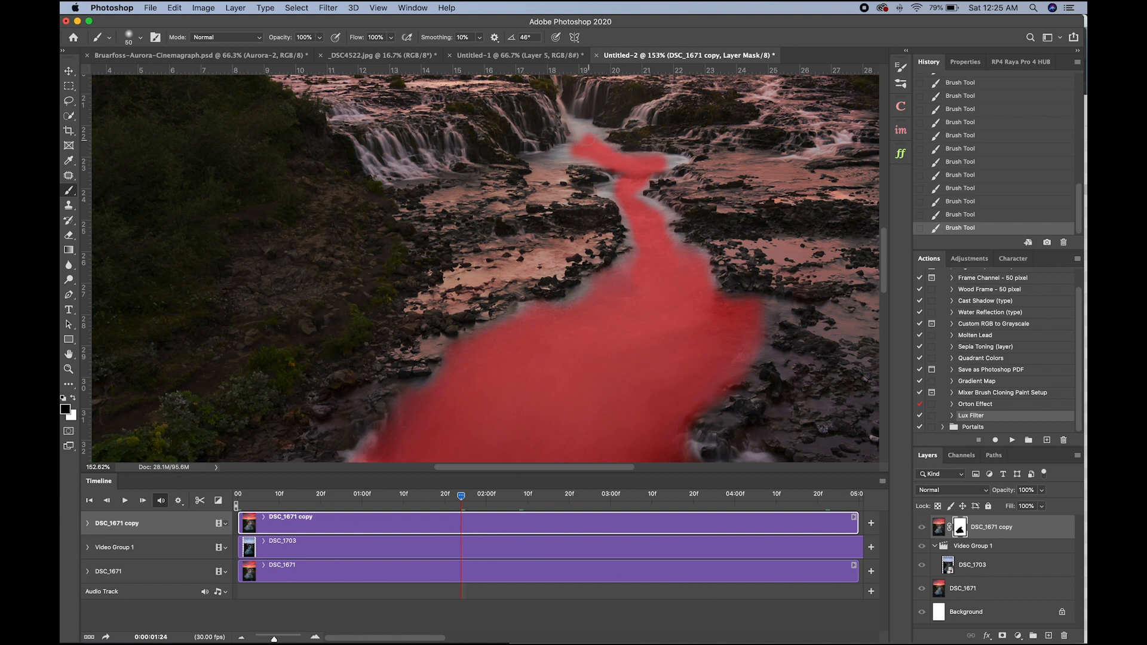
pyautogui.moveTo(403, 148)
pyautogui.mouseDown()
pyautogui.moveTo(386, 128)
pyautogui.moveTo(374, 170)
pyautogui.moveTo(380, 136)
pyautogui.mouseUp()
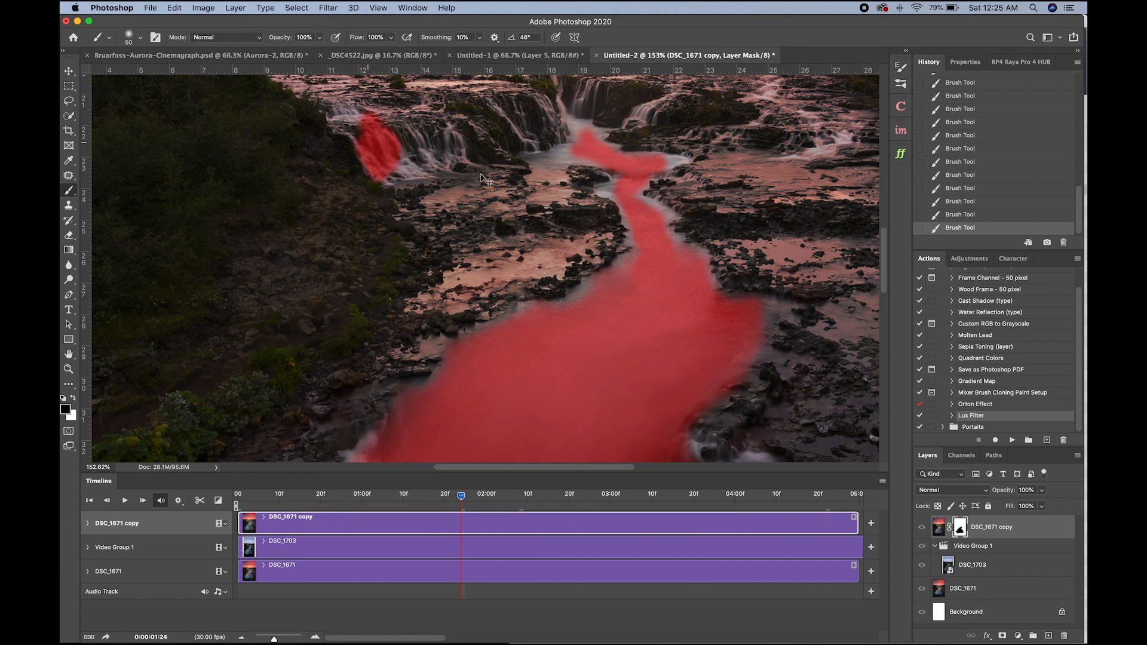
pyautogui.press('super+z')
pyautogui.moveTo(620, 156); pyautogui.dragTo(582, 122)
pyautogui.moveTo(673, 289); pyautogui.dragTo(658, 190)
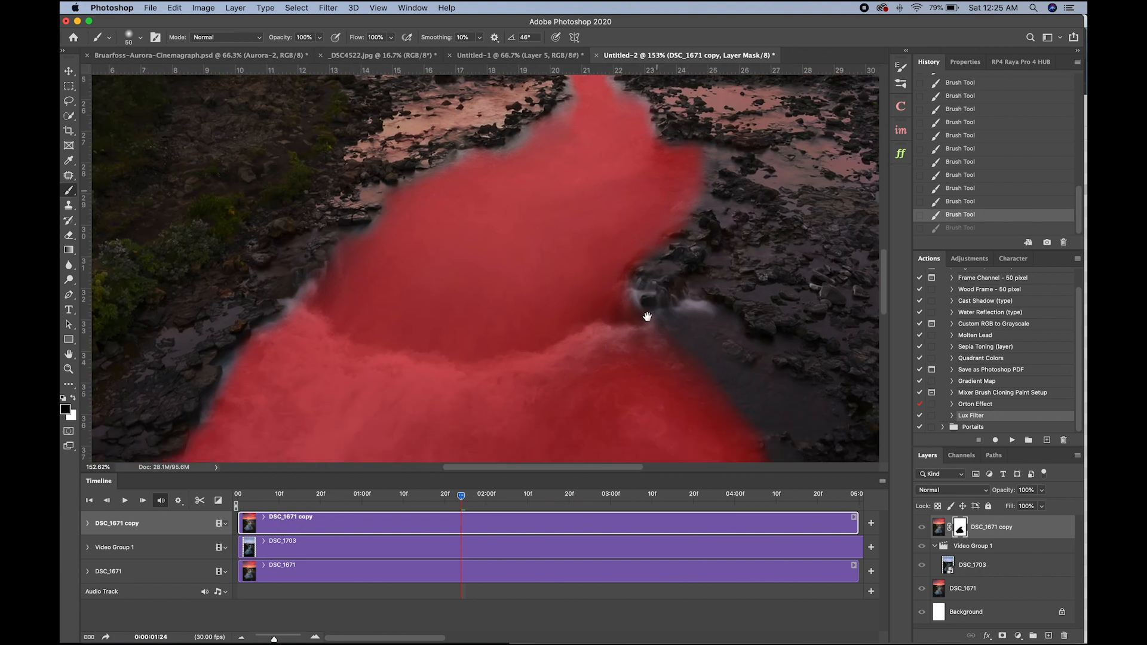
pyautogui.moveTo(648, 312); pyautogui.dragTo(666, 256)
pyautogui.press('super+shift+z')
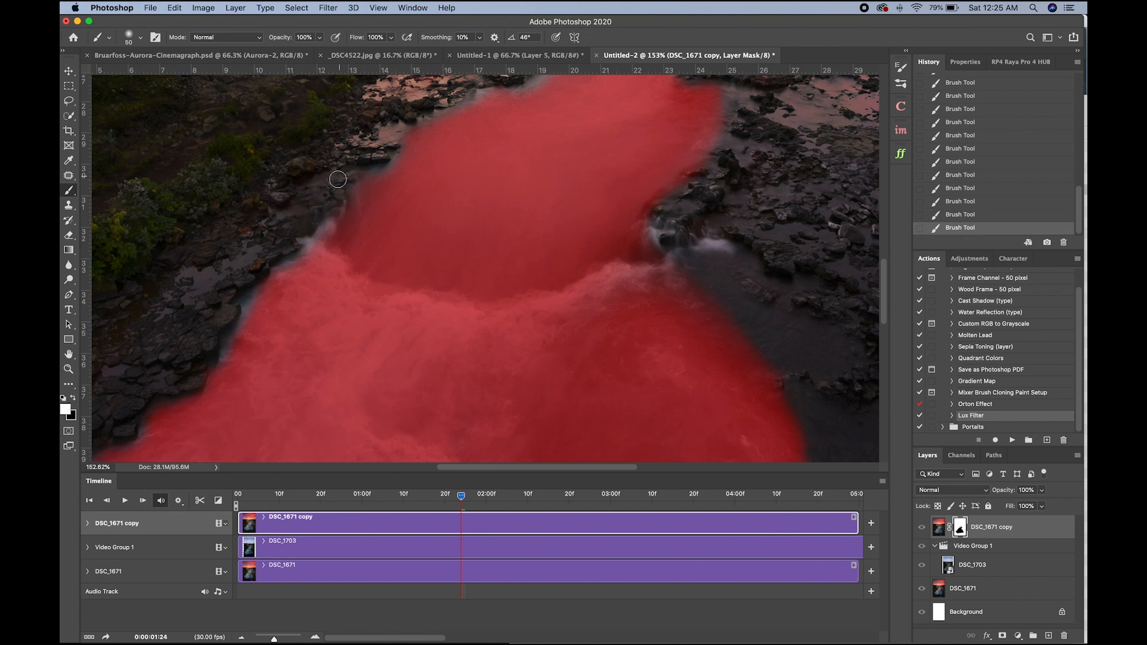
# - Hide the mask overlay and compare the waterfall with the DSC_1671 copy mask disabled and re-enabled
pyautogui.press('\\')
pyautogui.press('super+minus')
pyautogui.press('super+minus')
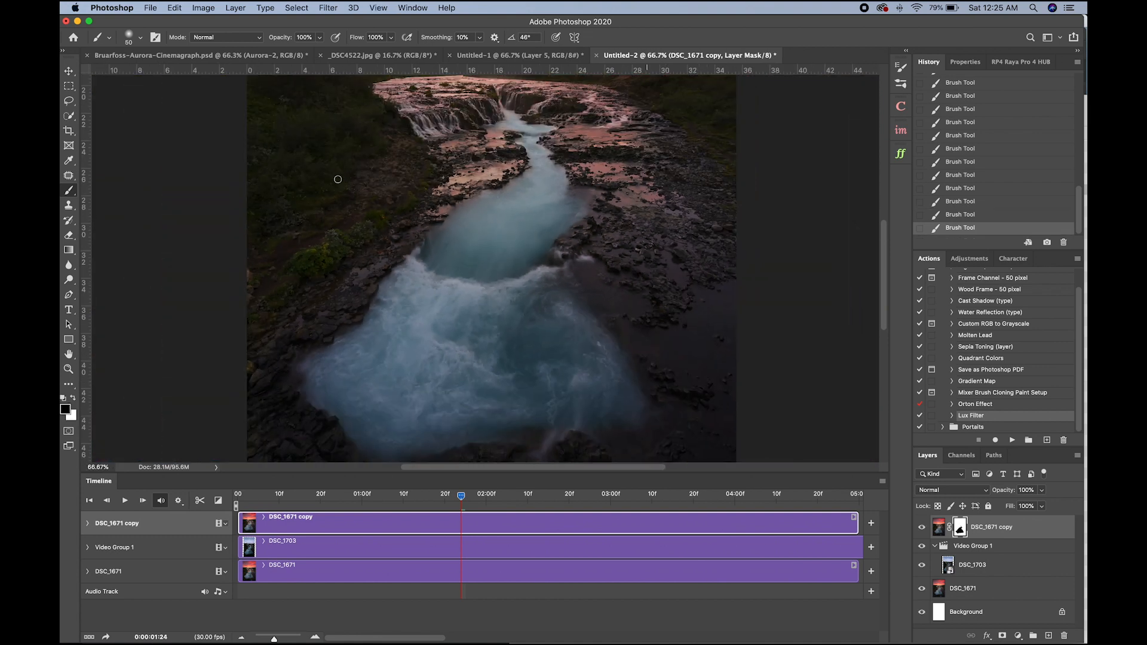
pyautogui.moveTo(486, 294); pyautogui.dragTo(553, 291)
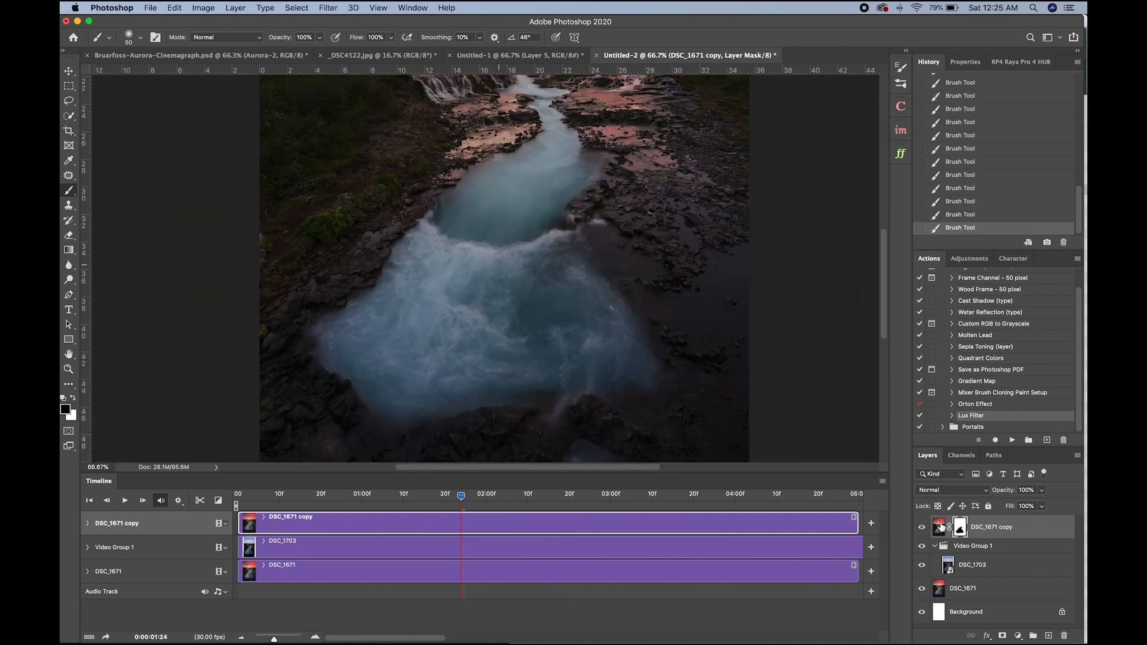
pyautogui.keyDown('shift'); pyautogui.click(961, 529); pyautogui.keyUp('shift')
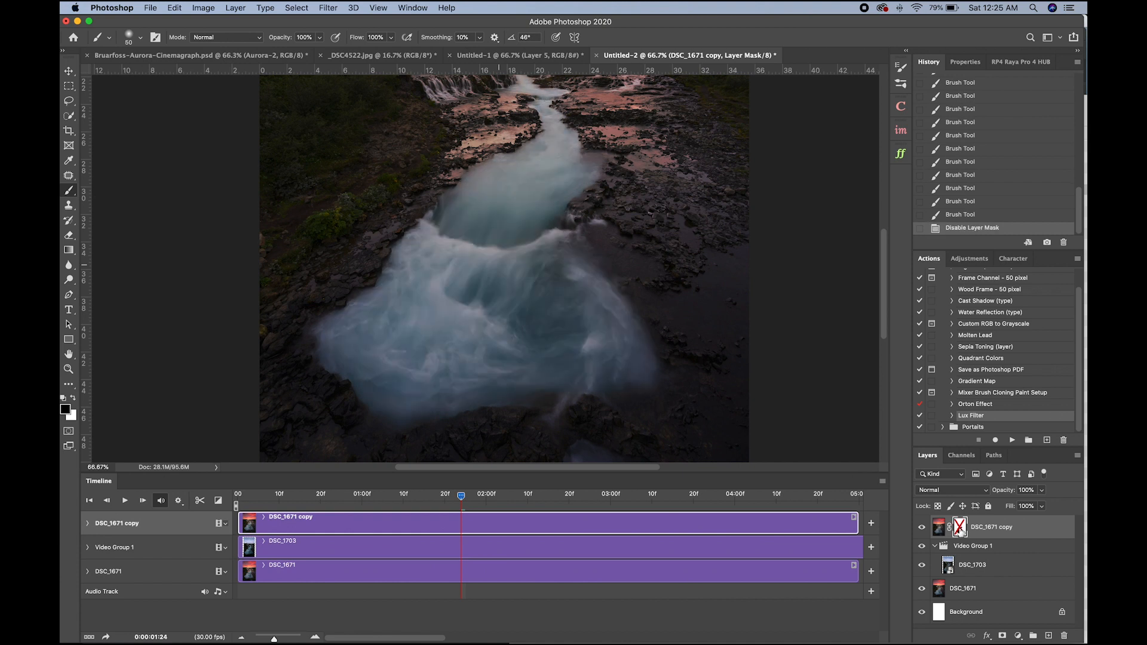
pyautogui.keyDown('shift'); pyautogui.click(960, 530); pyautogui.keyUp('shift')
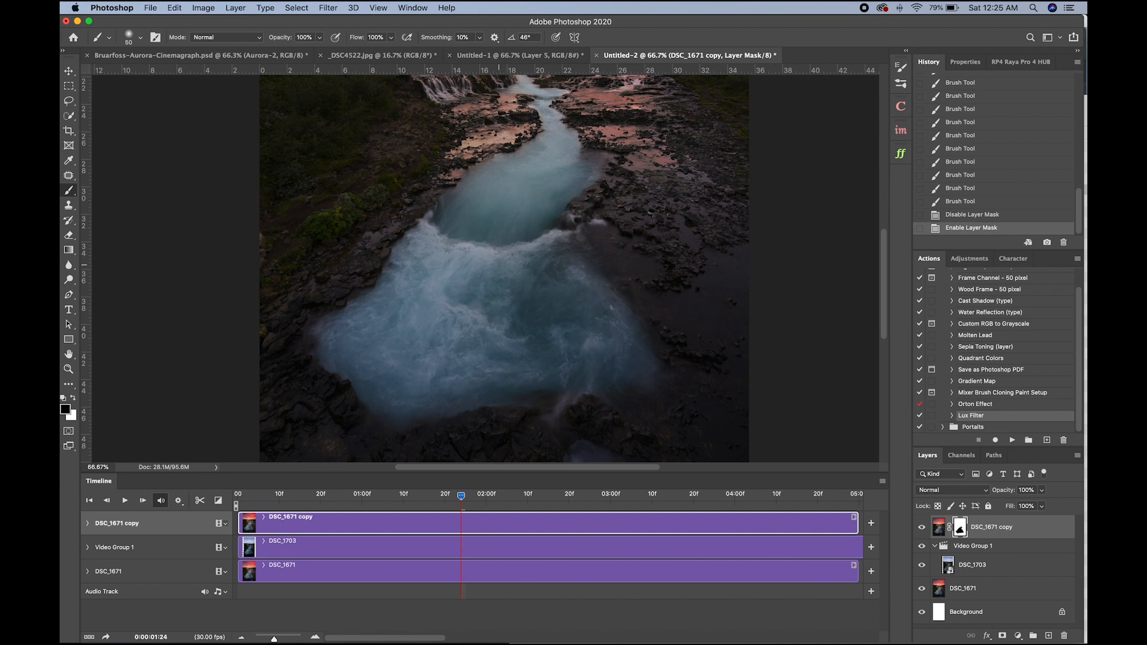
pyautogui.moveTo(546, 200); pyautogui.dragTo(583, 311)
pyautogui.scroll(-5, 583, 310)
pyautogui.scroll(3, 504, 266)
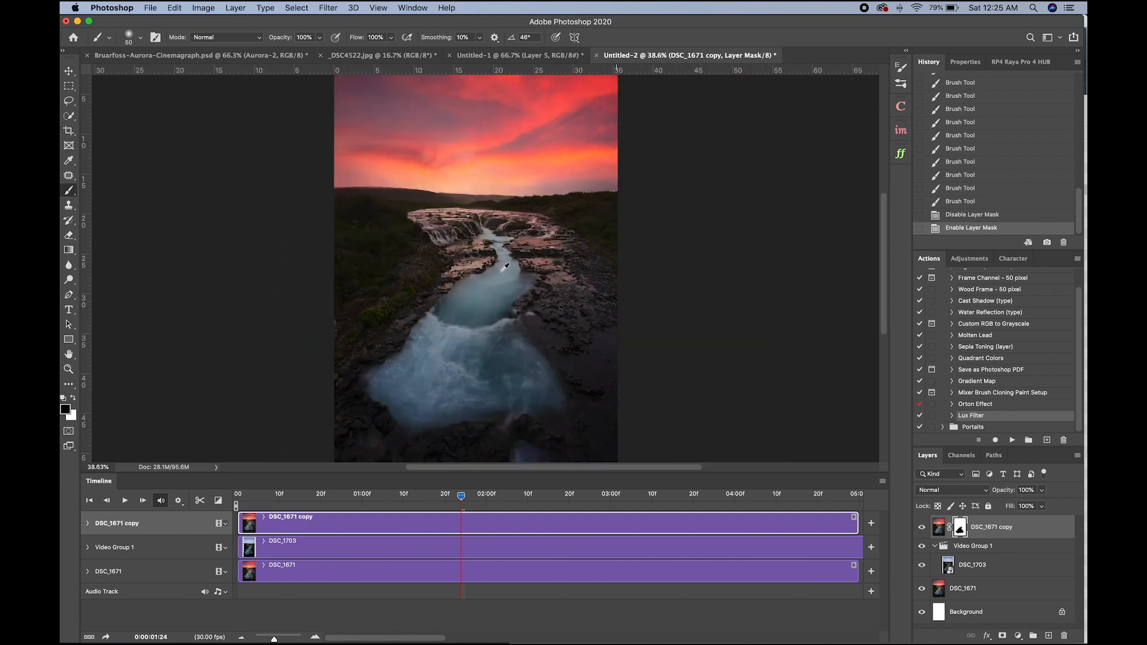
pyautogui.scroll(3, 470, 346)
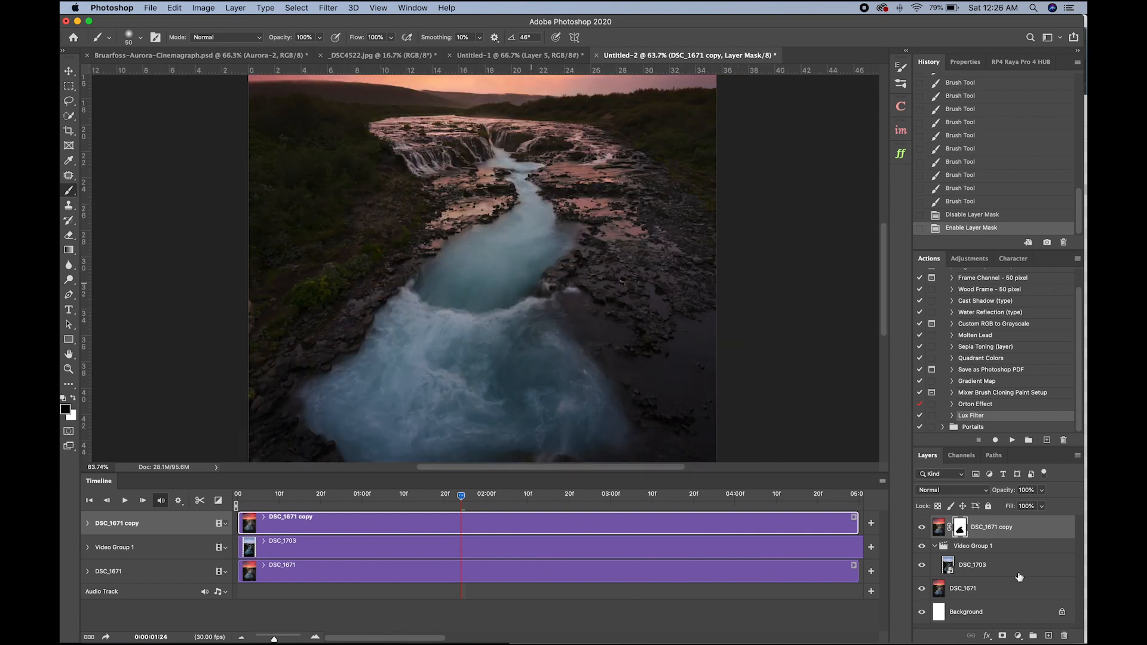
# - Add a Curves adjustment clipped to the DSC_1703 footage and raise its midtones slightly to brighten the water
pyautogui.click(979, 568)
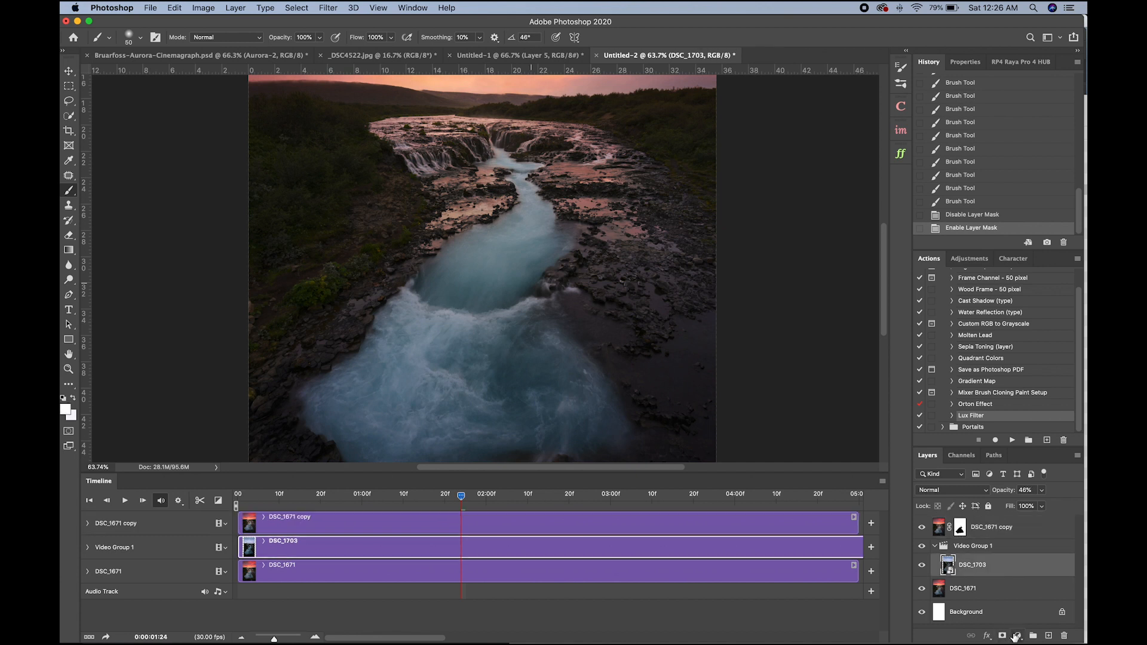
pyautogui.click(1017, 635)
pyautogui.click(1015, 472)
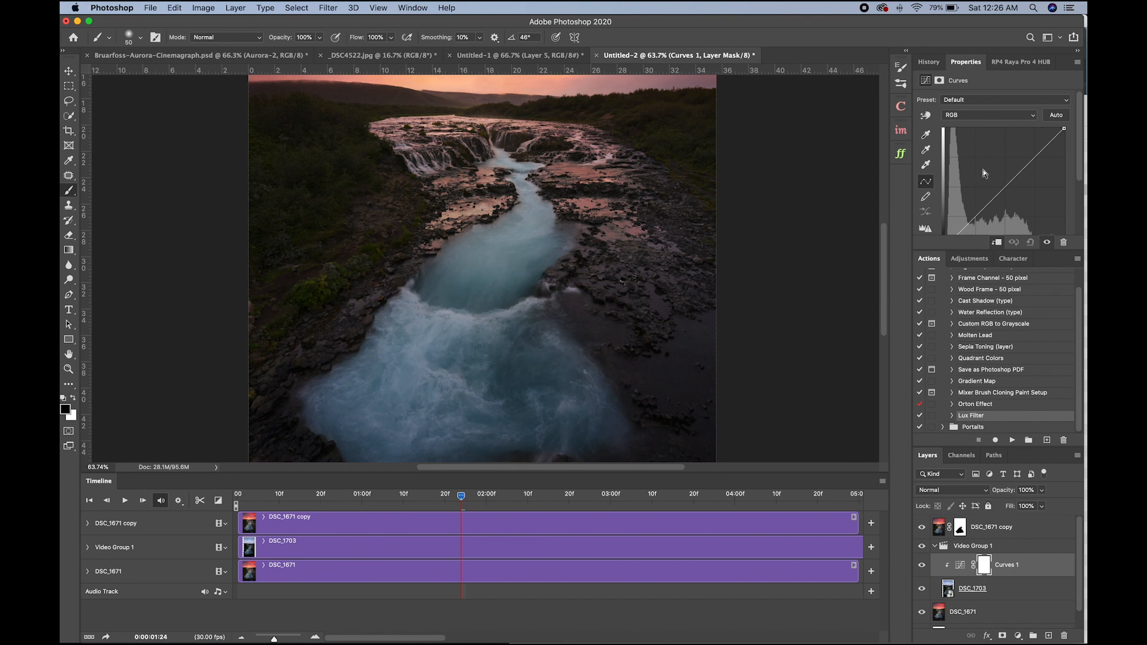
pyautogui.moveTo(990, 199); pyautogui.dragTo(984, 196)
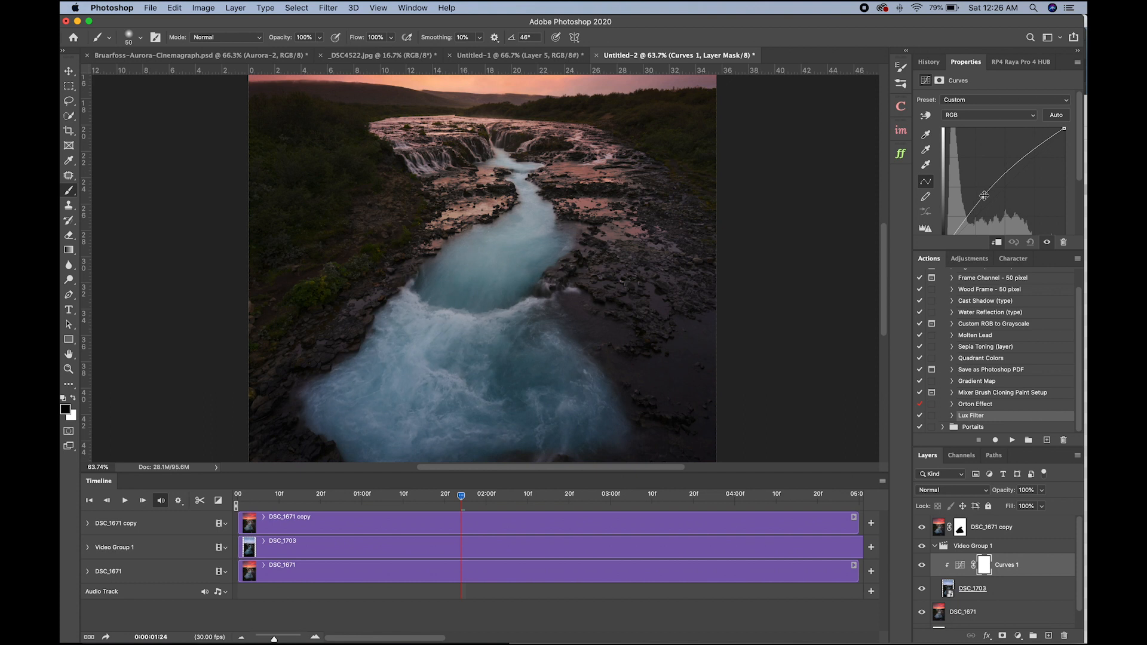
pyautogui.scroll(-5, 569, 378)
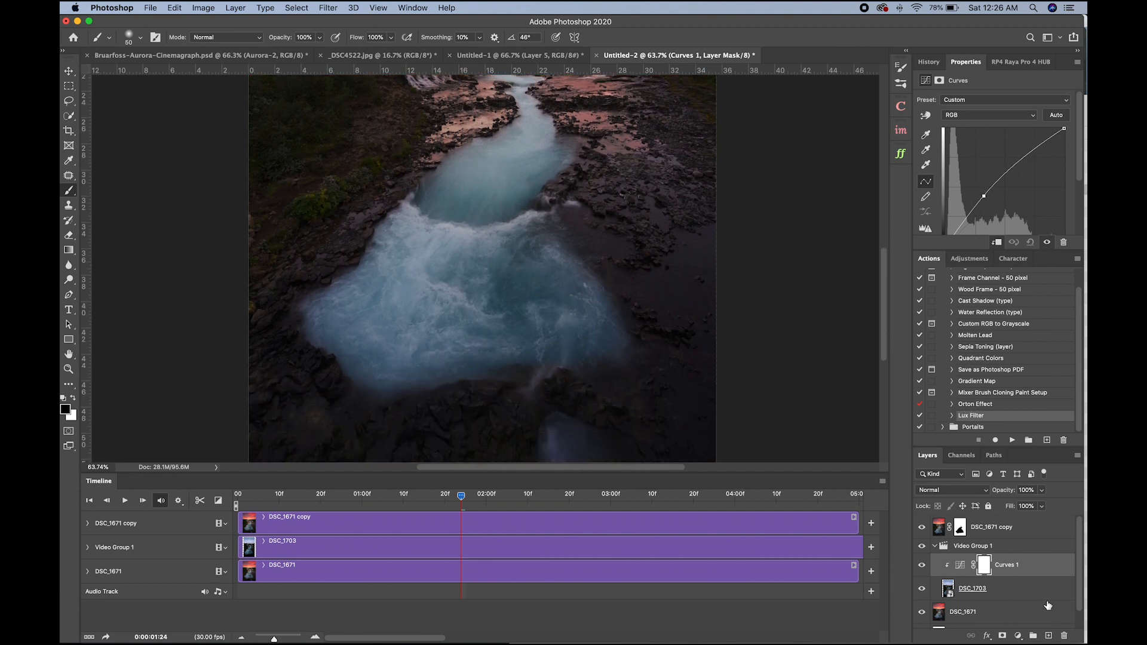
# - Raise the DSC_1703 footage's opacity, testing full strength and pulling it back to around 59%
pyautogui.click(1043, 588)
pyautogui.click(1040, 491)
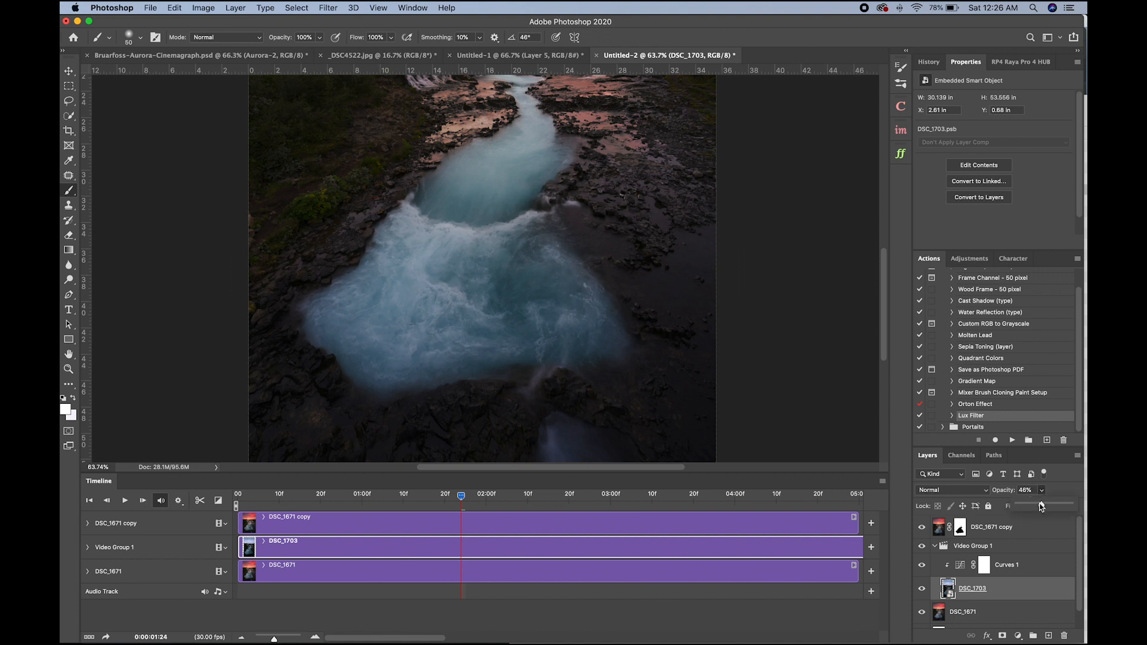
pyautogui.moveTo(1043, 505); pyautogui.dragTo(1059, 507)
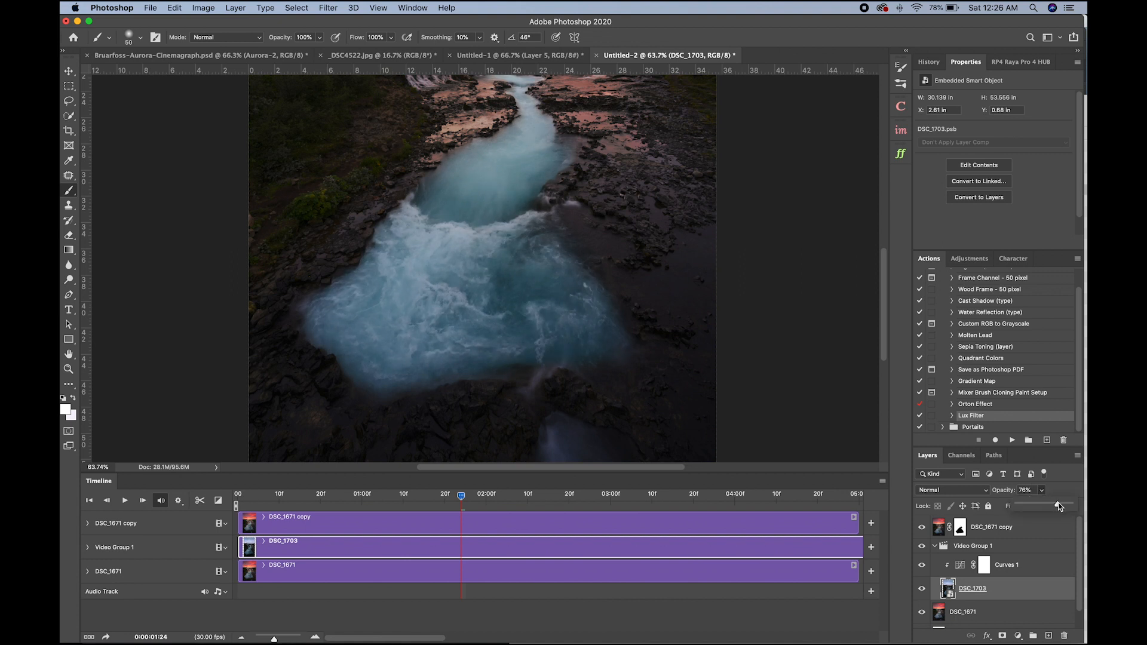
pyautogui.moveTo(1054, 506); pyautogui.dragTo(1070, 506)
pyautogui.moveTo(726, 320); pyautogui.dragTo(730, 350)
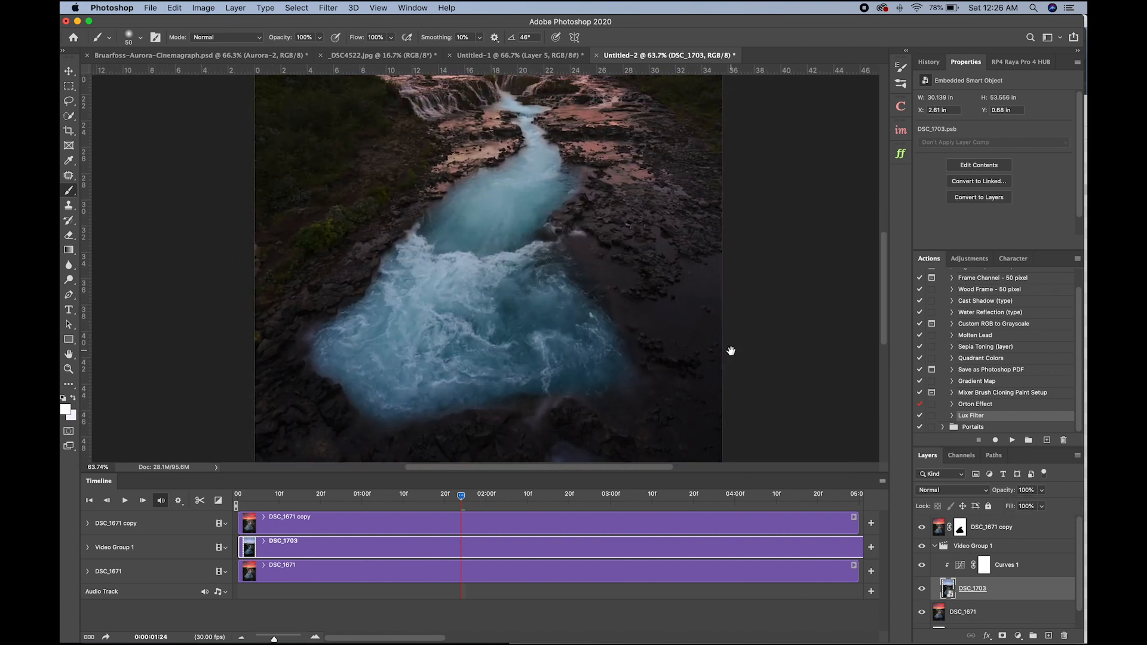
pyautogui.click(1042, 490)
pyautogui.moveTo(1044, 505); pyautogui.dragTo(1019, 507)
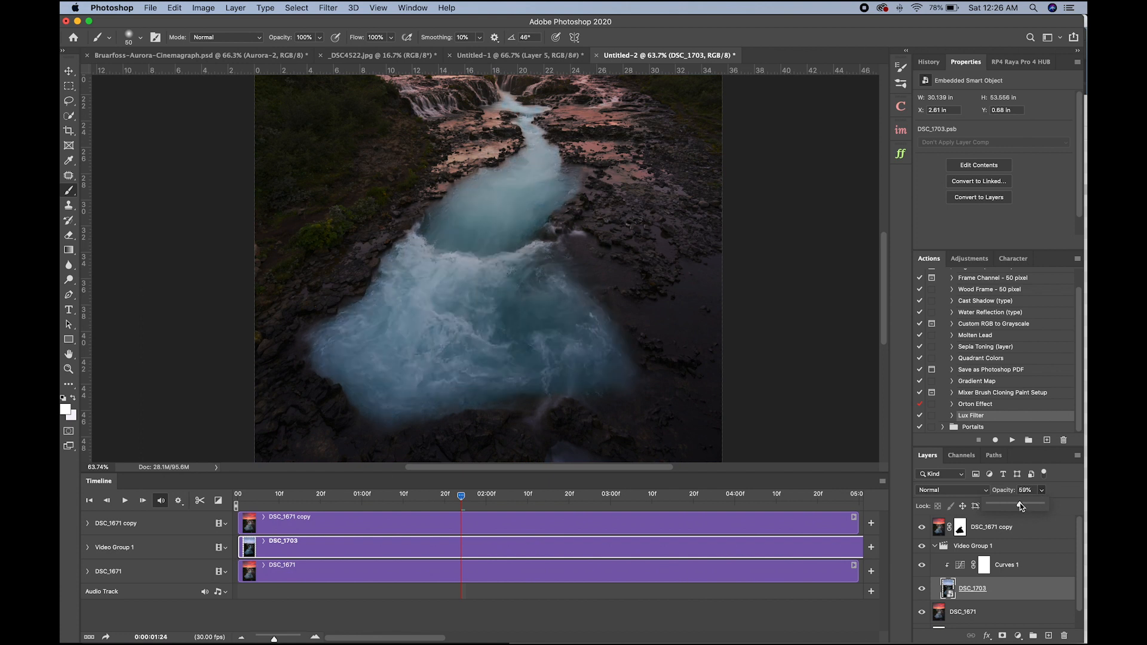
pyautogui.moveTo(1025, 503); pyautogui.dragTo(1028, 503)
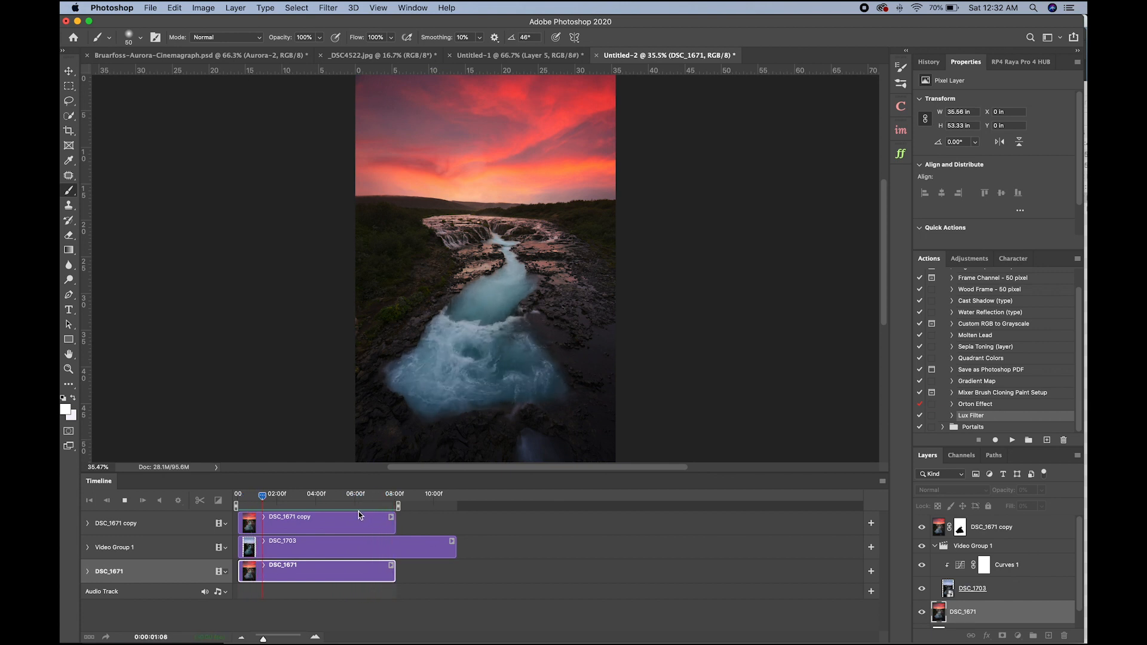
# - Stop the playback and add a Photo Filter adjustment at the top of Video Group 1
pyautogui.press('space')
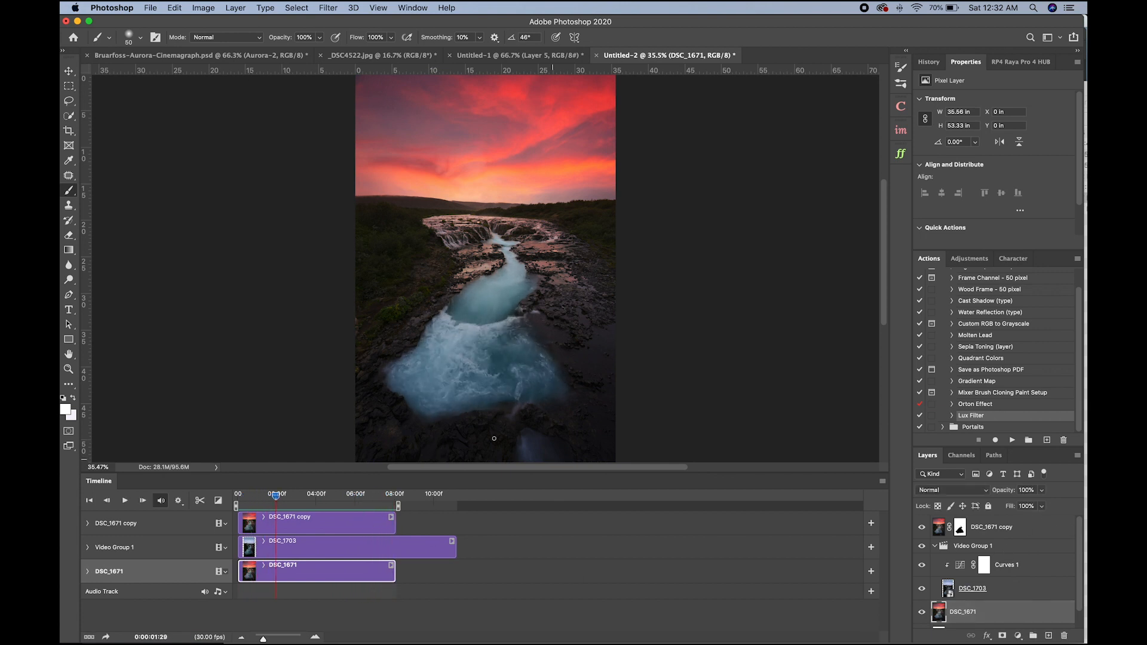
pyautogui.click(1012, 548)
pyautogui.click(1019, 636)
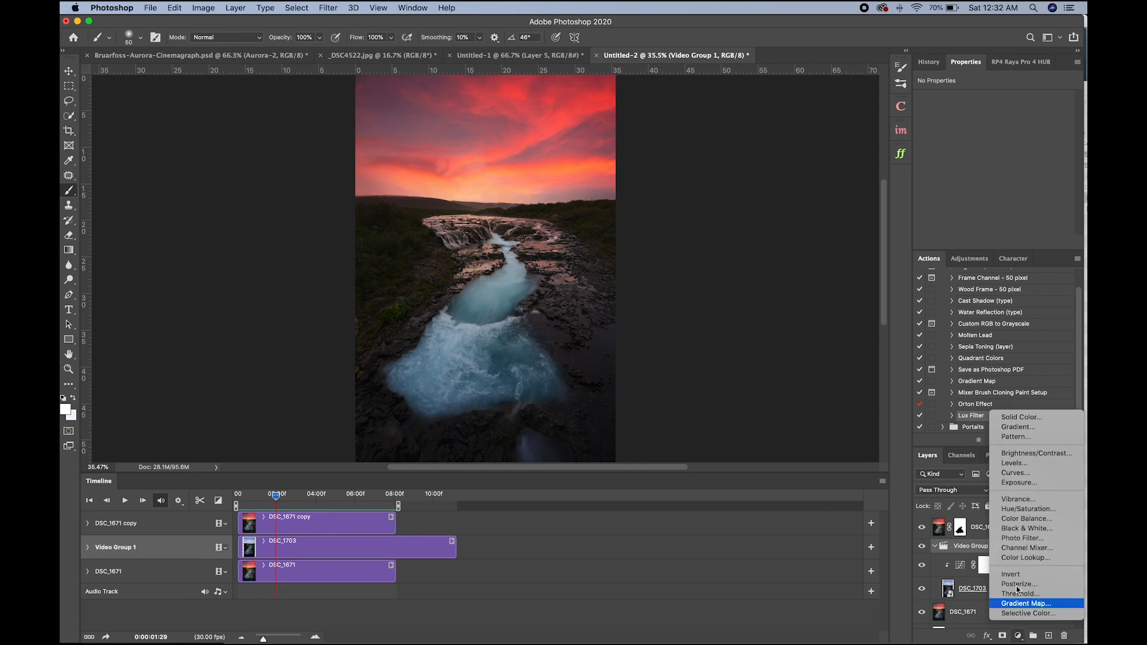
pyautogui.click(1020, 538)
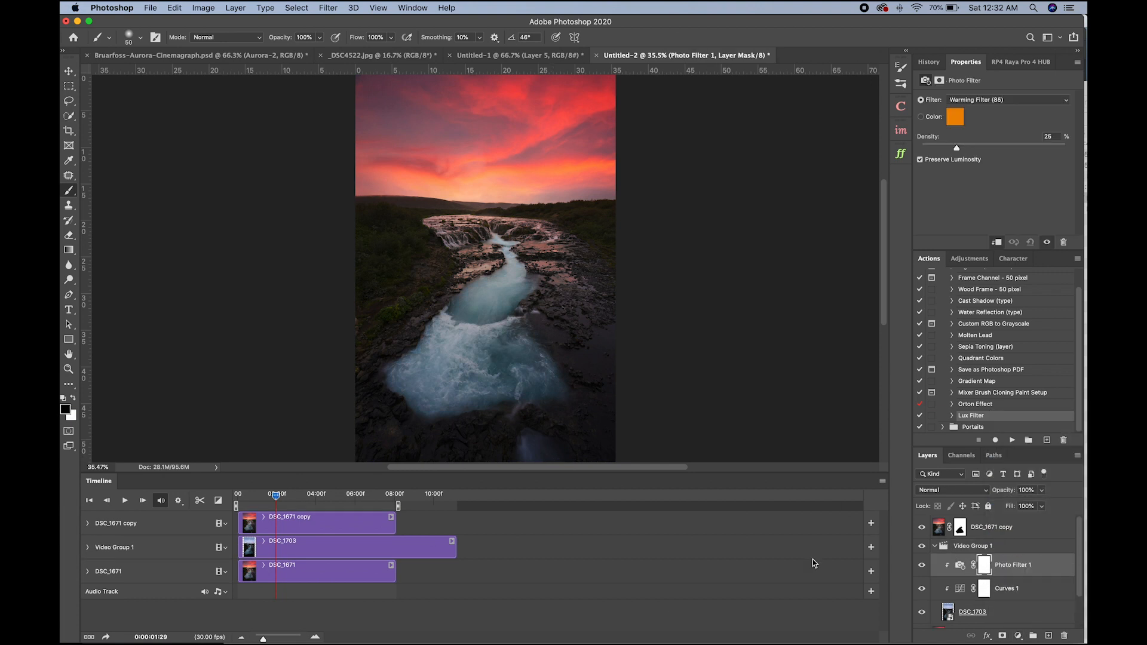
# - Add a Curves adjustment above the DSC_1671 copy layer and shape its RGB curve
pyautogui.click(1011, 528)
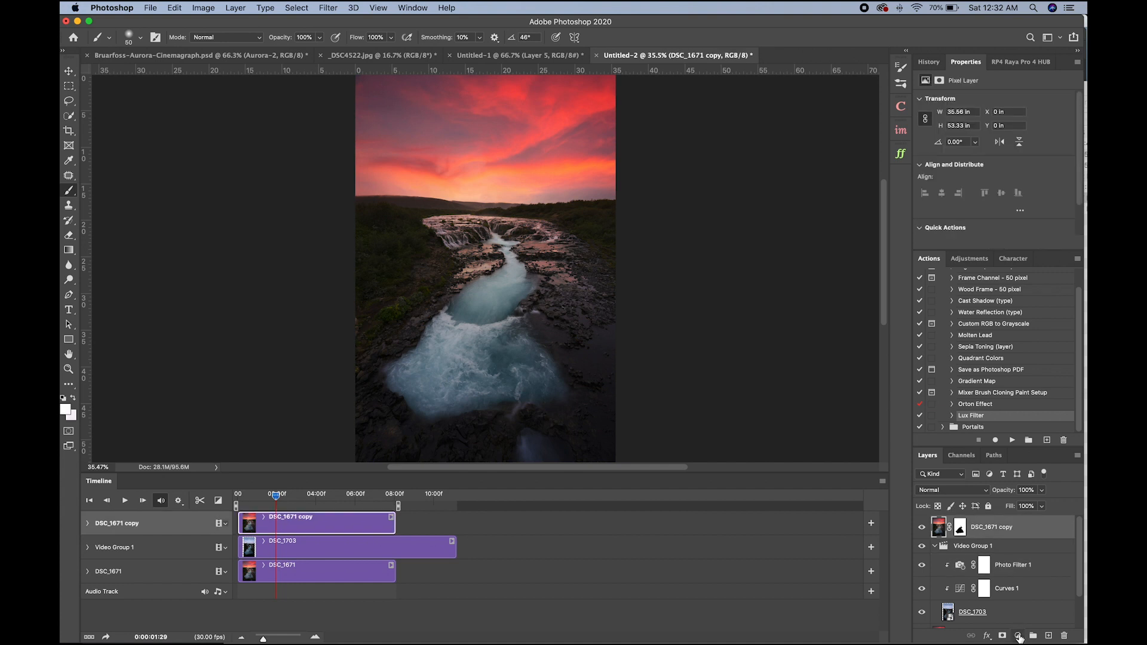
pyautogui.click(1018, 636)
pyautogui.click(1026, 476)
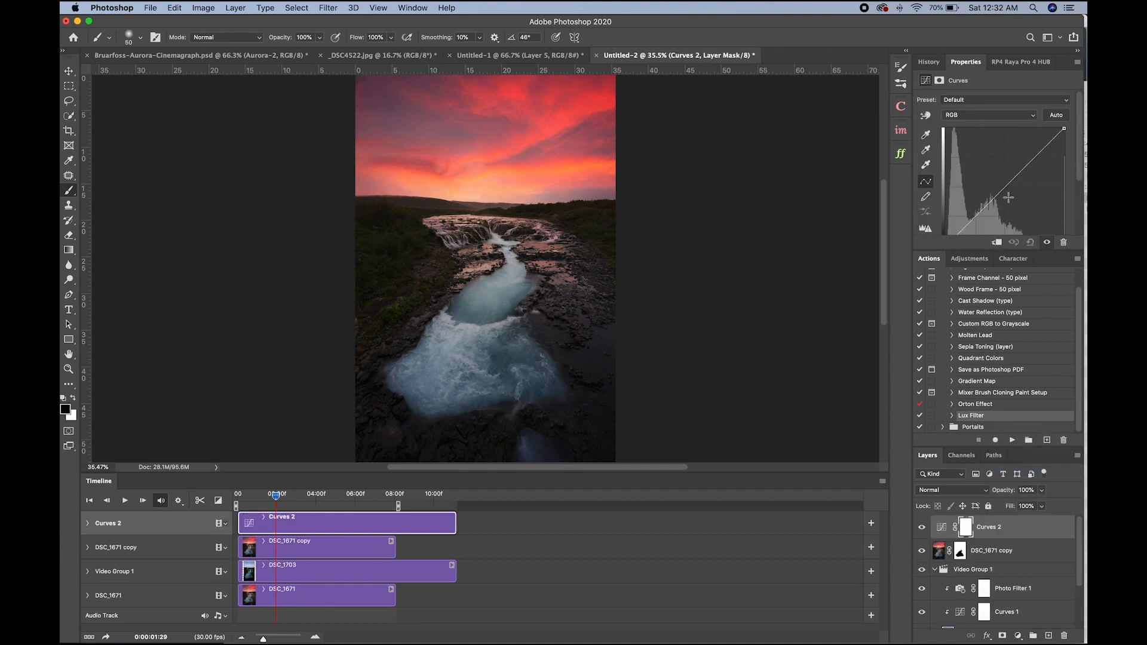
pyautogui.moveTo(996, 196); pyautogui.dragTo(1027, 164)
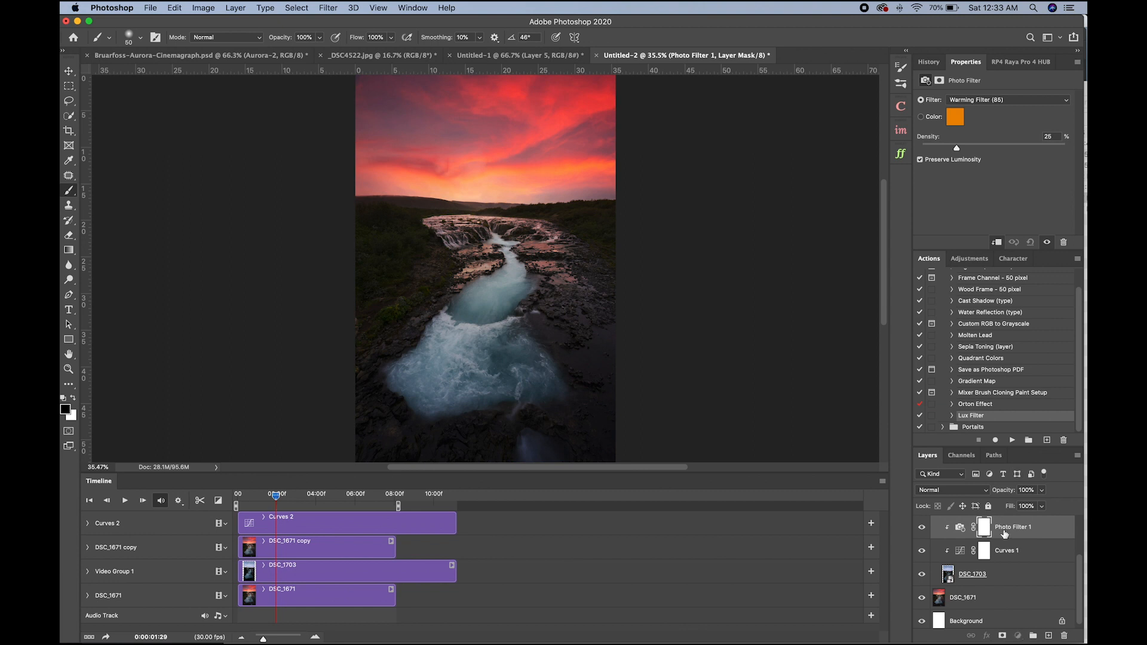
# - Change the Photo Filter adjustment to Cooling Filter (80) and lower its layer opacity to 29%
pyautogui.click(1003, 533)
pyautogui.click(974, 103)
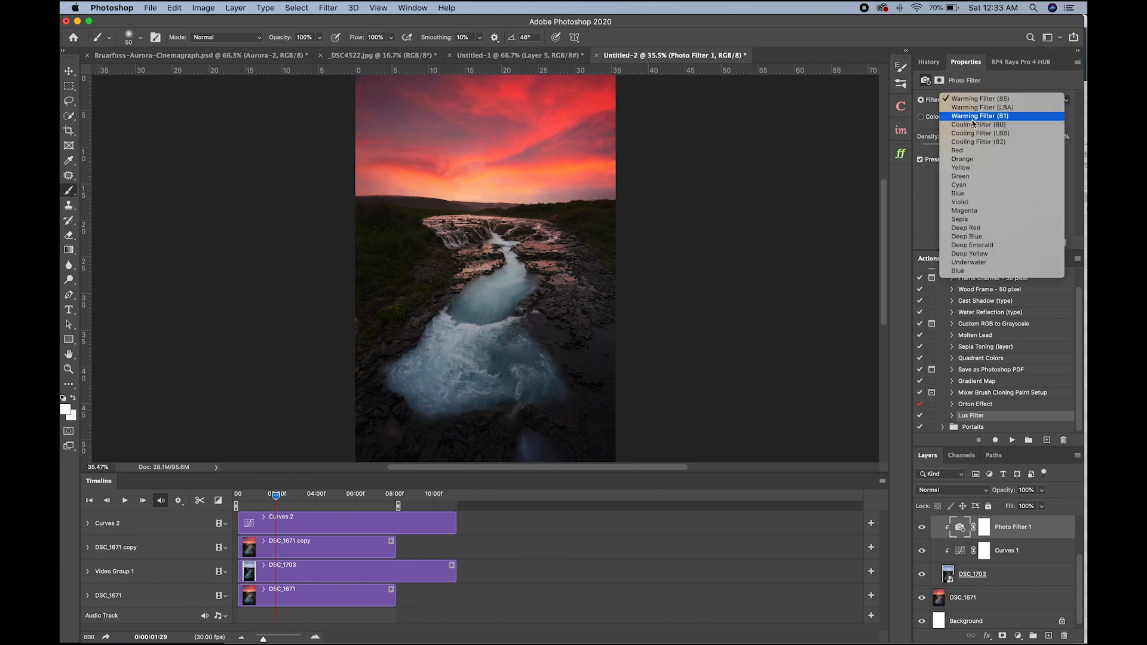
pyautogui.click(974, 126)
pyautogui.click(1040, 490)
pyautogui.moveTo(1043, 507); pyautogui.dragTo(998, 509)
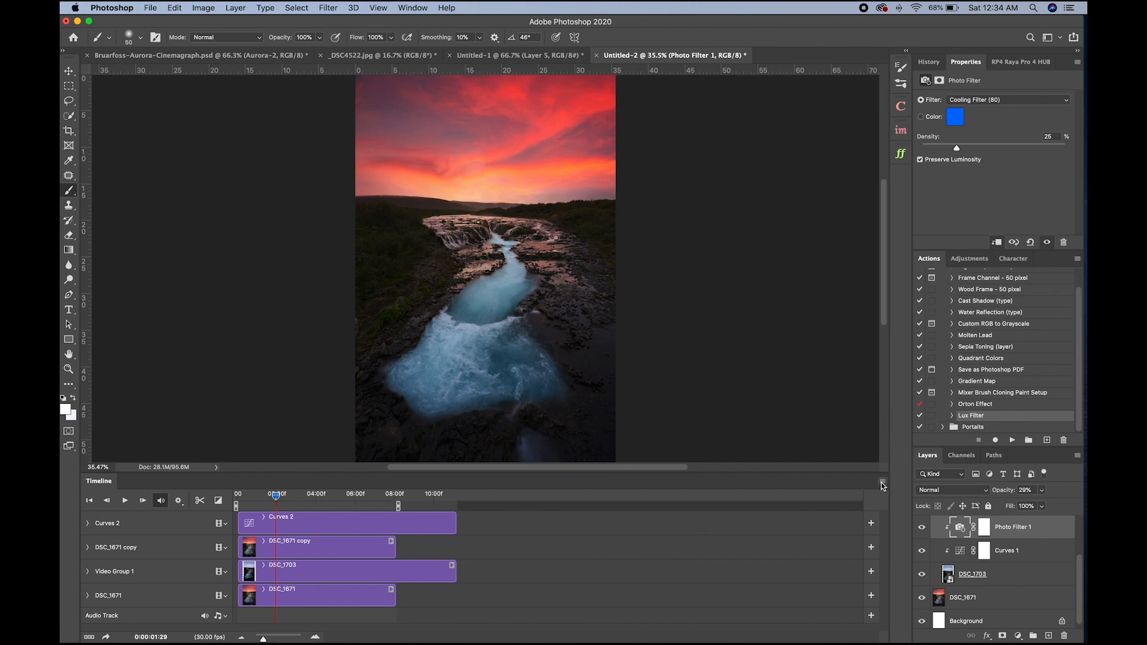
# - Start a video render of the timeline and name the output file Bruarfoss-Sunset_Cinemagraph.mp4
pyautogui.click(882, 482)
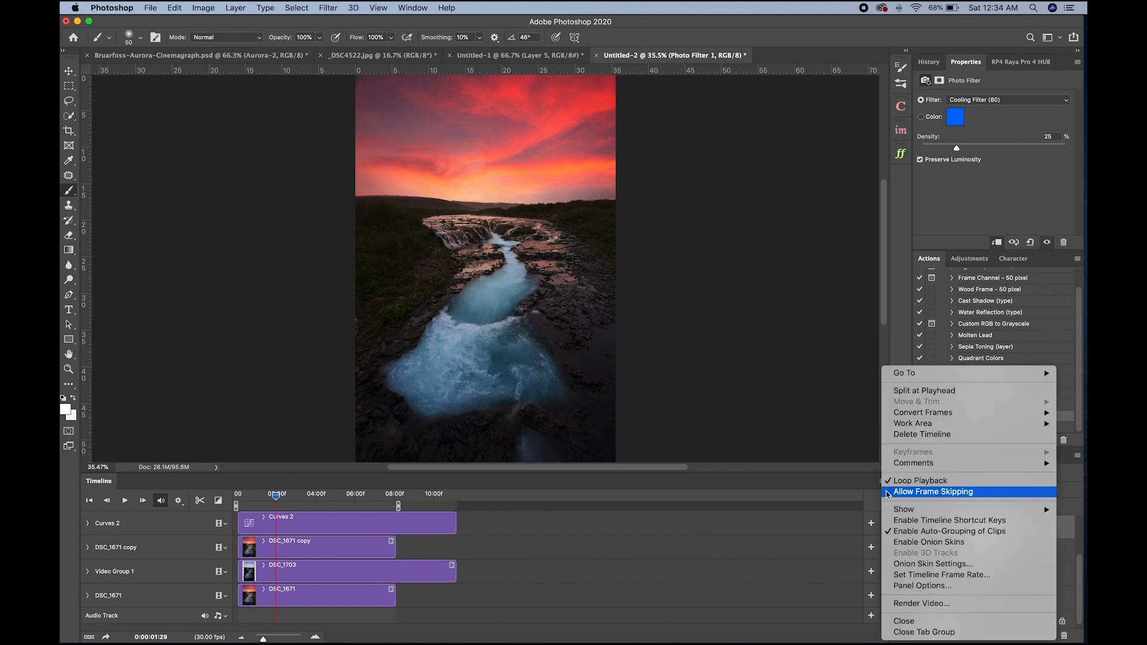
pyautogui.click(912, 607)
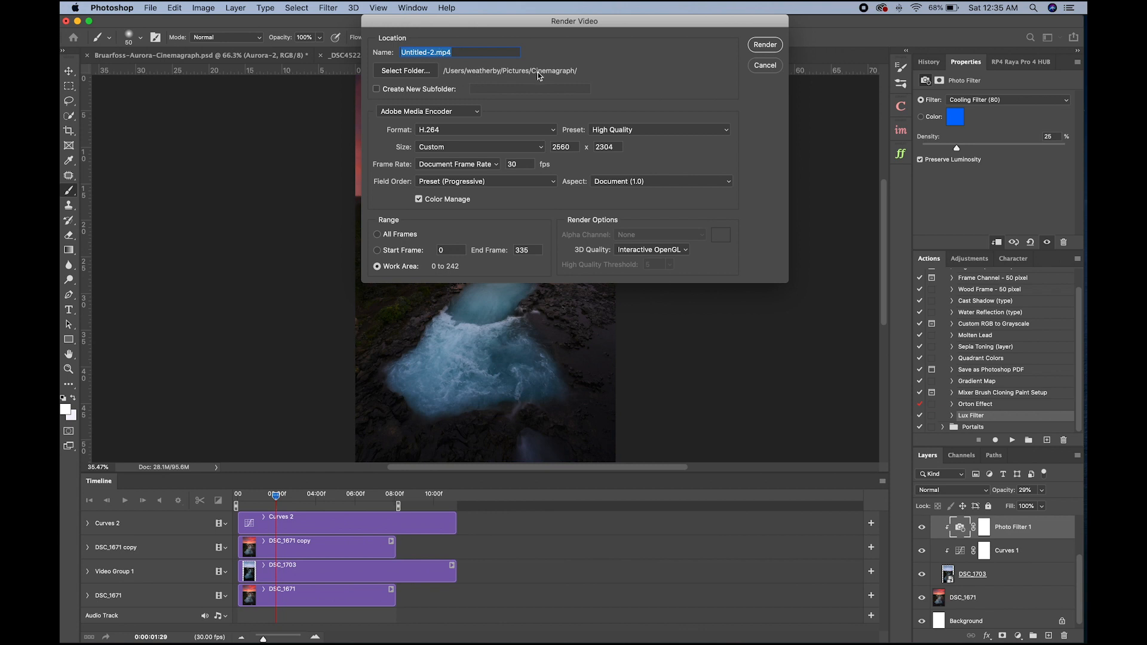
pyautogui.click(435, 53)
pyautogui.moveTo(434, 53); pyautogui.dragTo(349, 51)
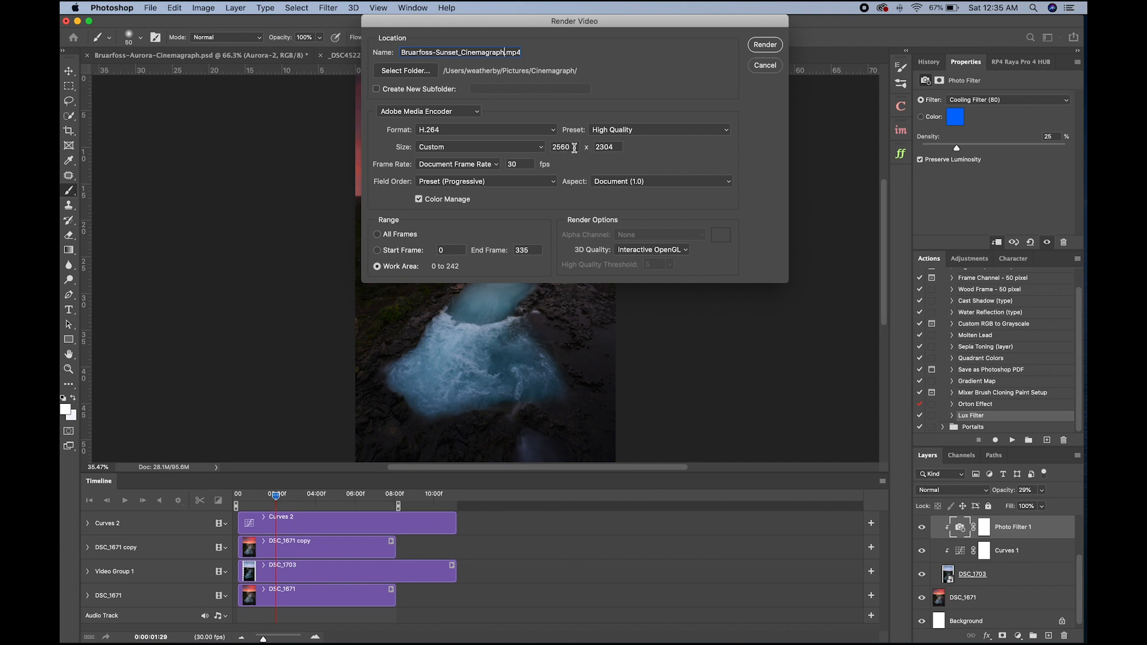
# - Set the output size to 1500 x 2250 and render the work area as a high-quality H.264 video
pyautogui.doubleClick(617, 147)
pyautogui.write('2250')
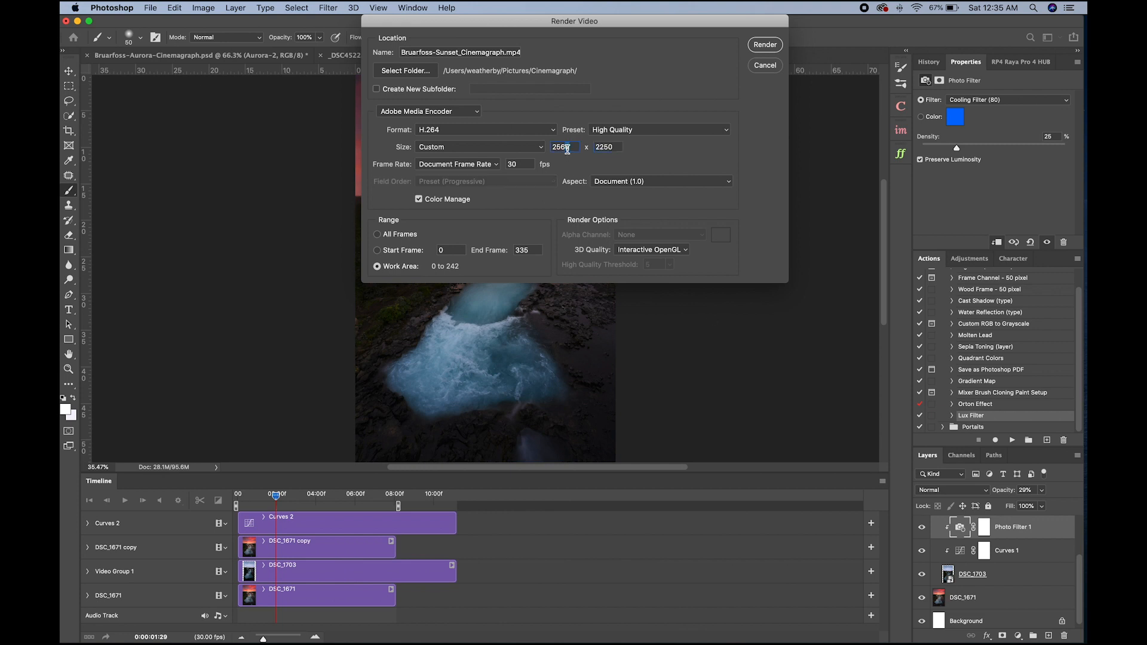
pyautogui.moveTo(574, 147); pyautogui.dragTo(543, 146)
pyautogui.write('1500')
pyautogui.click(763, 50)
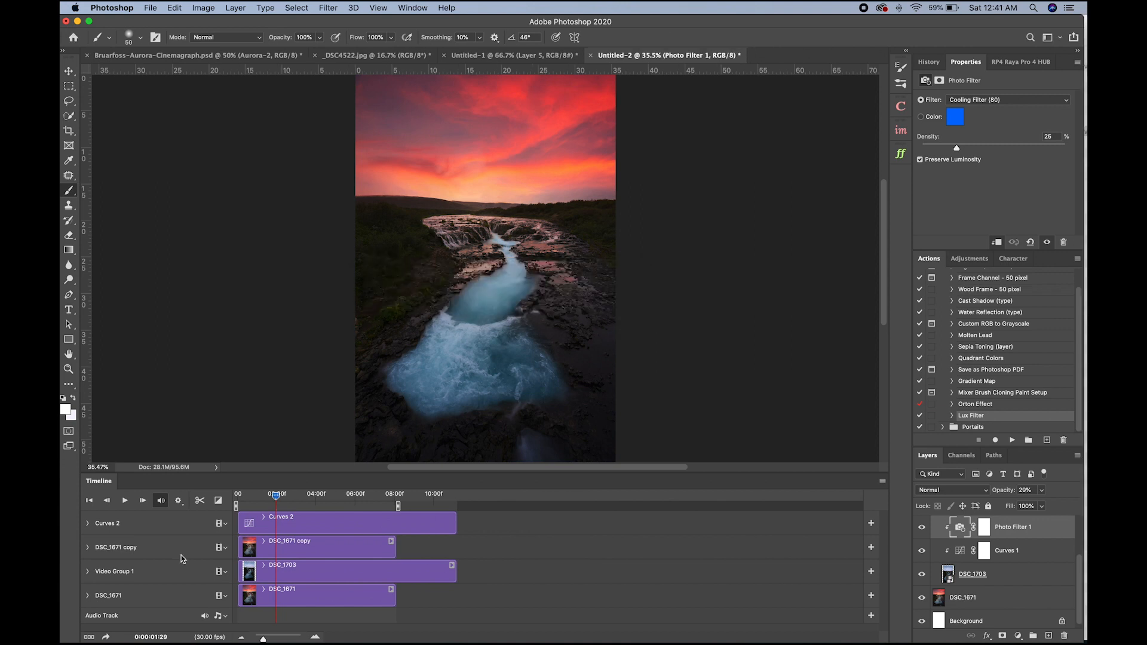
# - Switch to Finder and preview the rendered Bruarfoss-Sunset_Cinemagraph.mp4 in the Cinemagraph folder, closing the preview when done
pyautogui.click(99, 631)
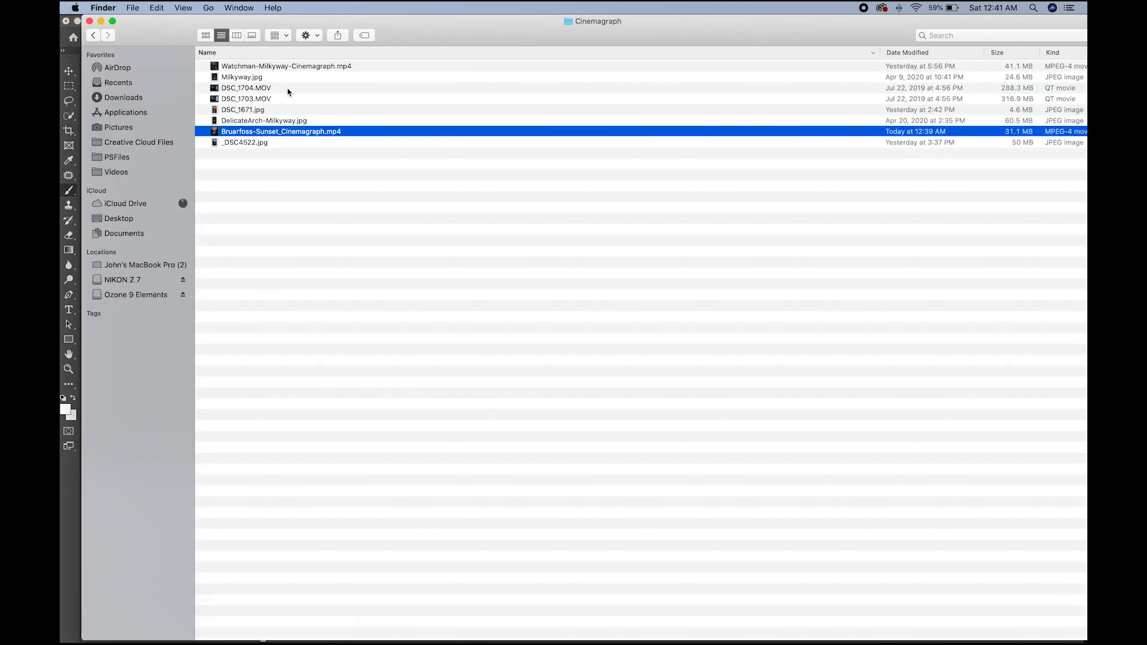
pyautogui.moveTo(288, 131); pyautogui.dragTo(288, 125)
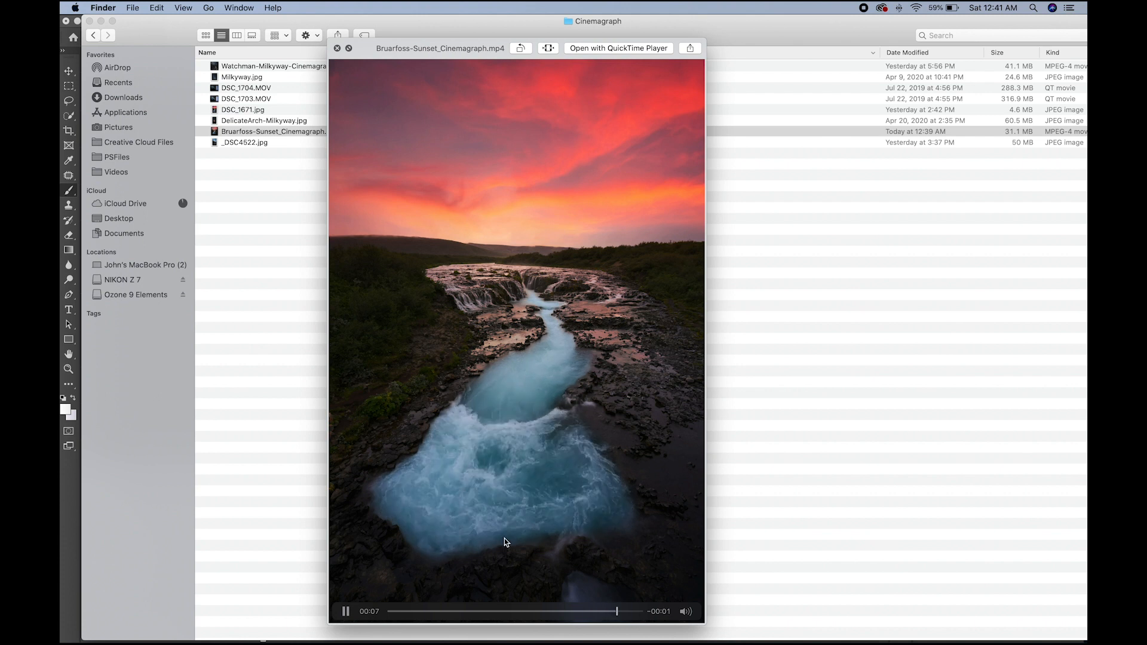
pyautogui.press('space')
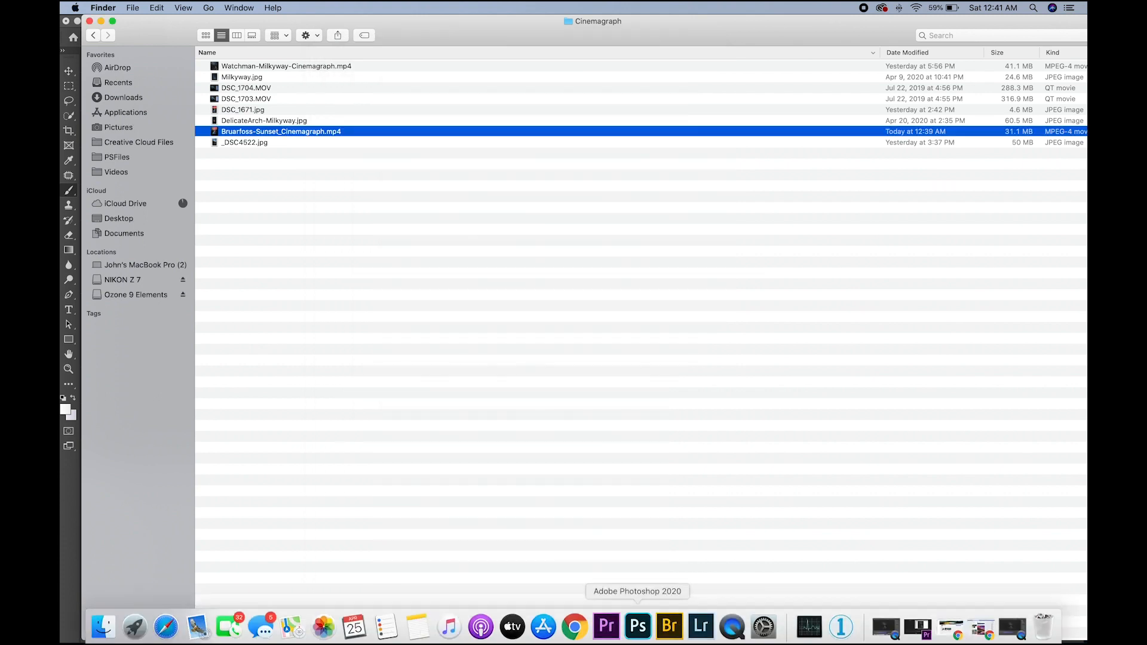
# - Switch back to Photoshop and play the timeline of the Bruarfoss-Aurora-Cinemagraph.psd document
pyautogui.click(647, 628)
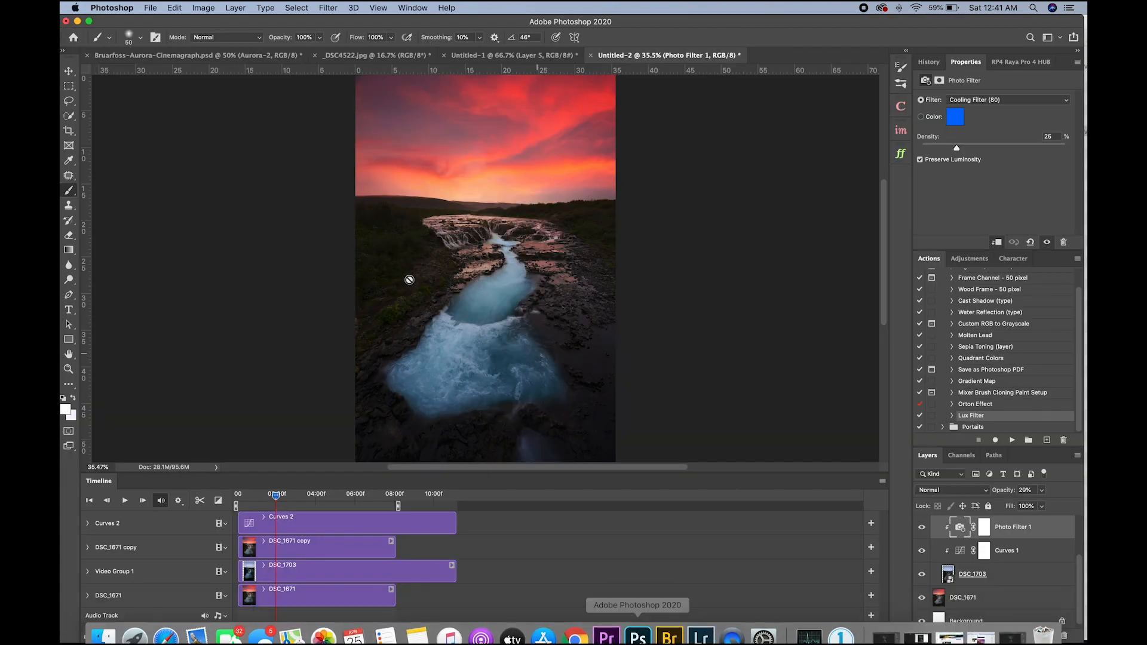
pyautogui.click(215, 56)
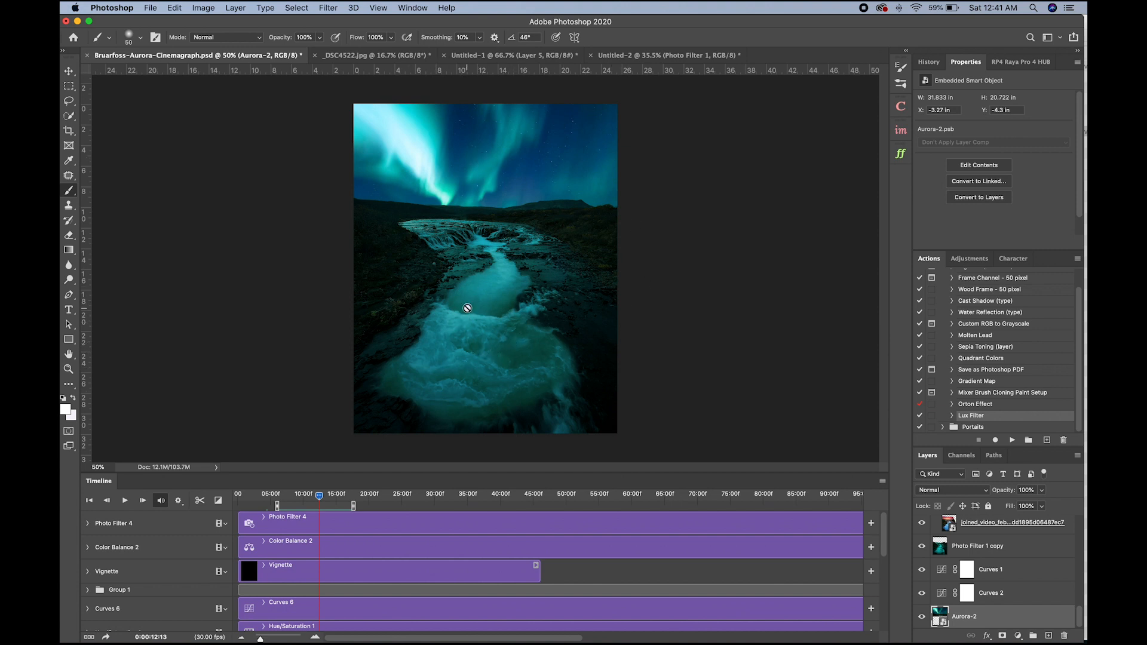
pyautogui.press('space')
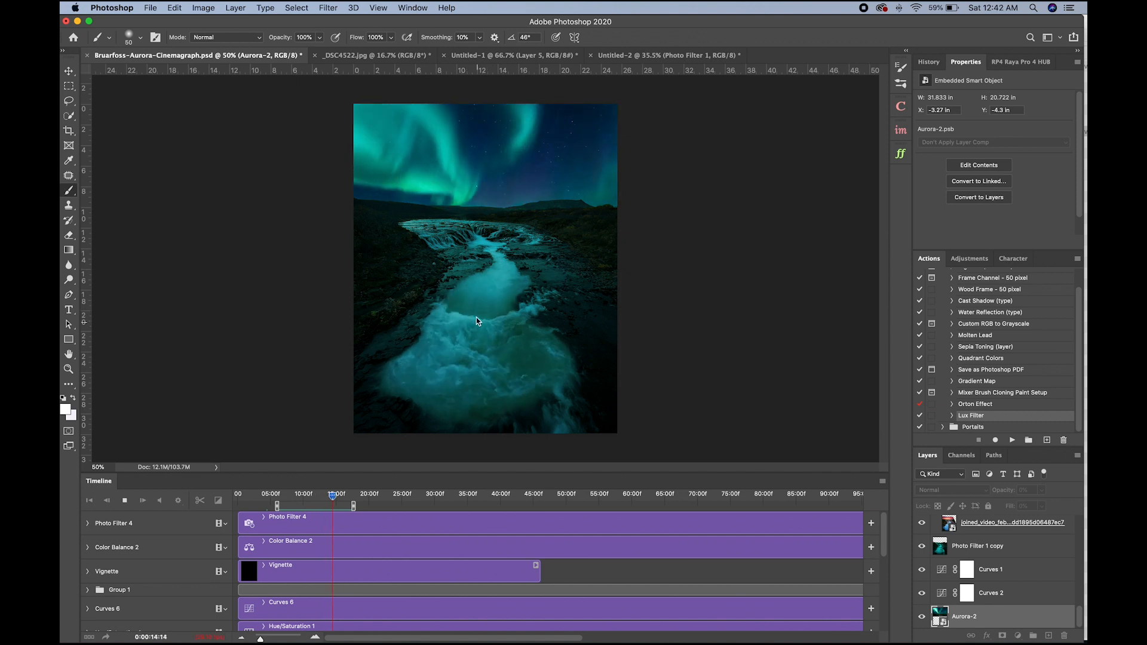